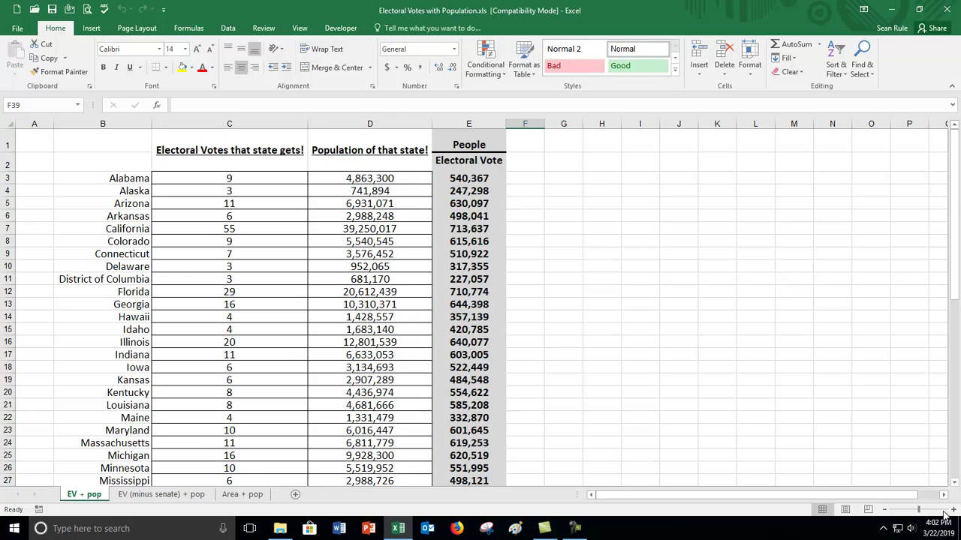
Switch to Firefox, search the web for "why was the electoral college created", and open the History Central article.
{"action": "scroll", "coordinate": [865, 404], "scroll_direction": "up", "scroll_amount": 4}
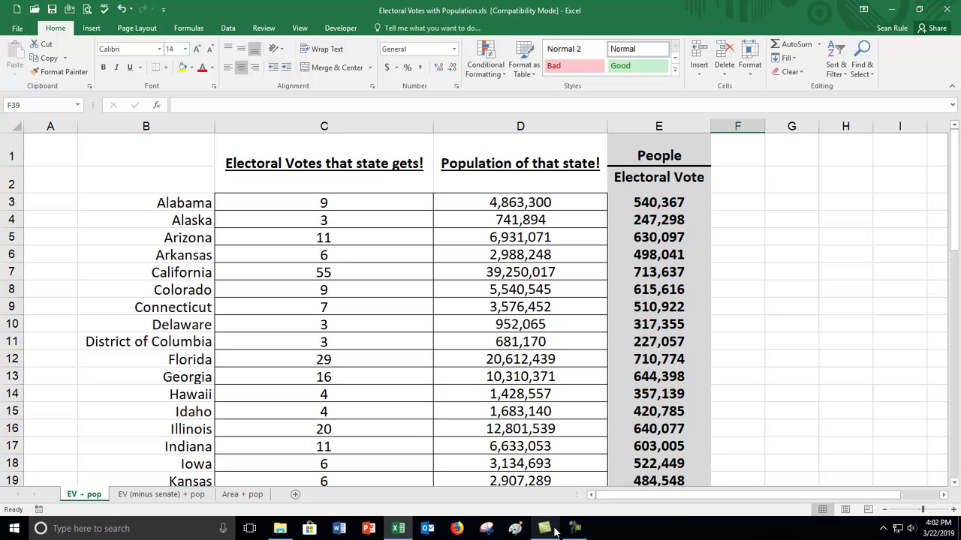
{"action": "left_click", "coordinate": [456, 528]}
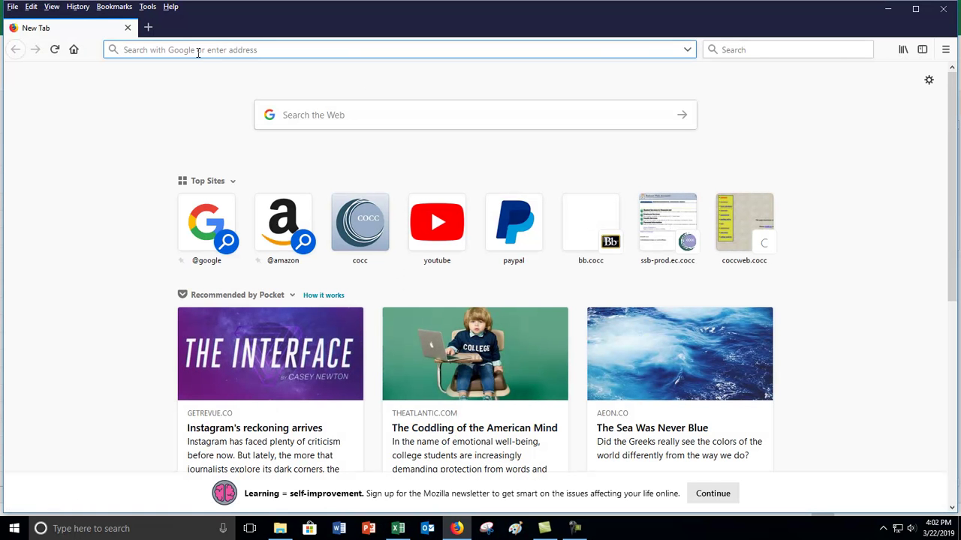
{"action": "type", "text": "why was"}
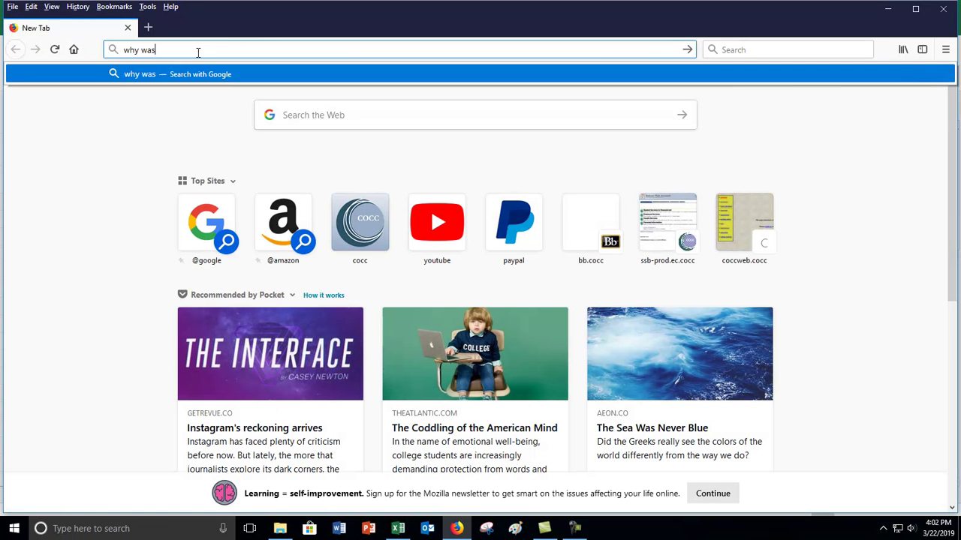
{"action": "type", "text": " the electoral college created"}
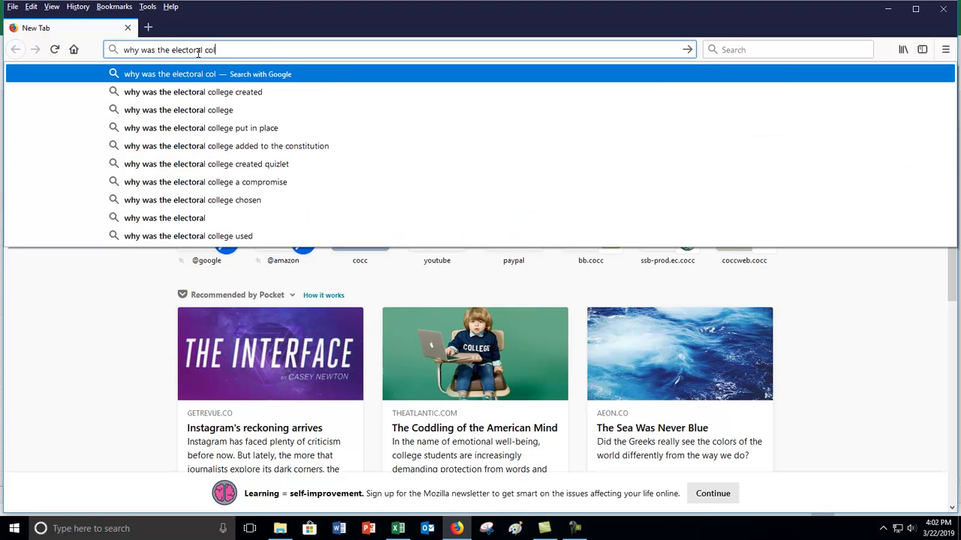
{"action": "key", "text": "Return"}
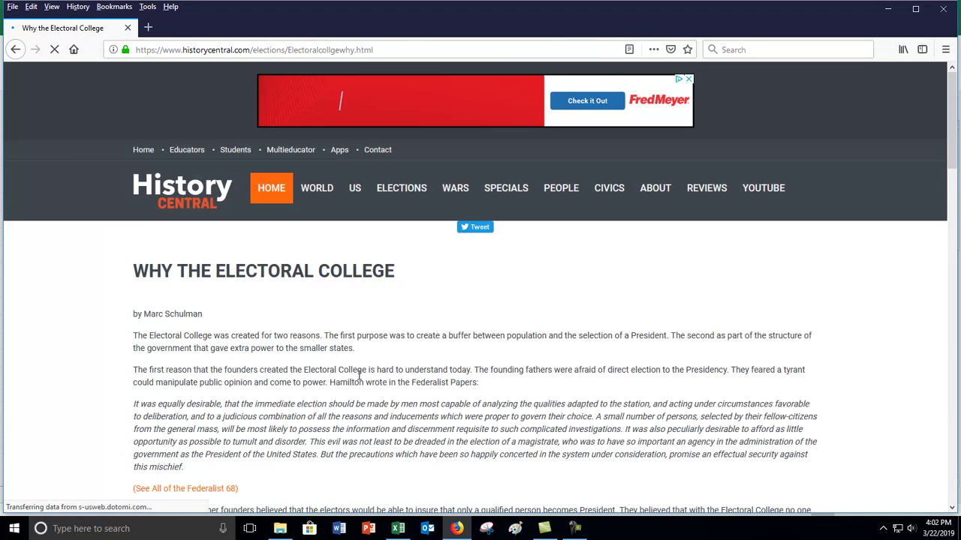
Highlight the two purposes of the Electoral College in the article's opening paragraph, and return to the Excel workbook.
{"action": "scroll", "coordinate": [179, 217], "scroll_direction": "down", "scroll_amount": 2}
{"action": "left_click_drag", "start_coordinate": [138, 215], "coordinate": [672, 218]}
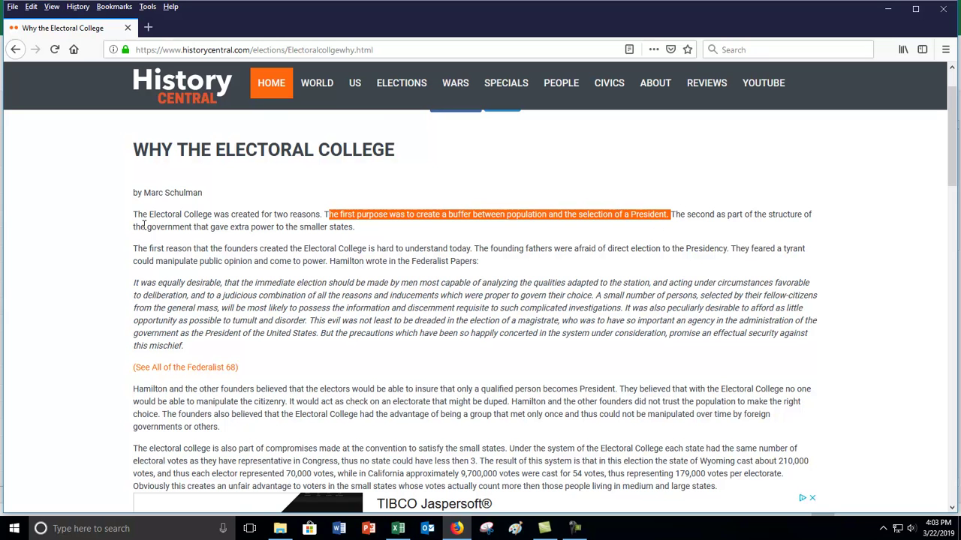
{"action": "left_click_drag", "start_coordinate": [142, 225], "coordinate": [396, 240]}
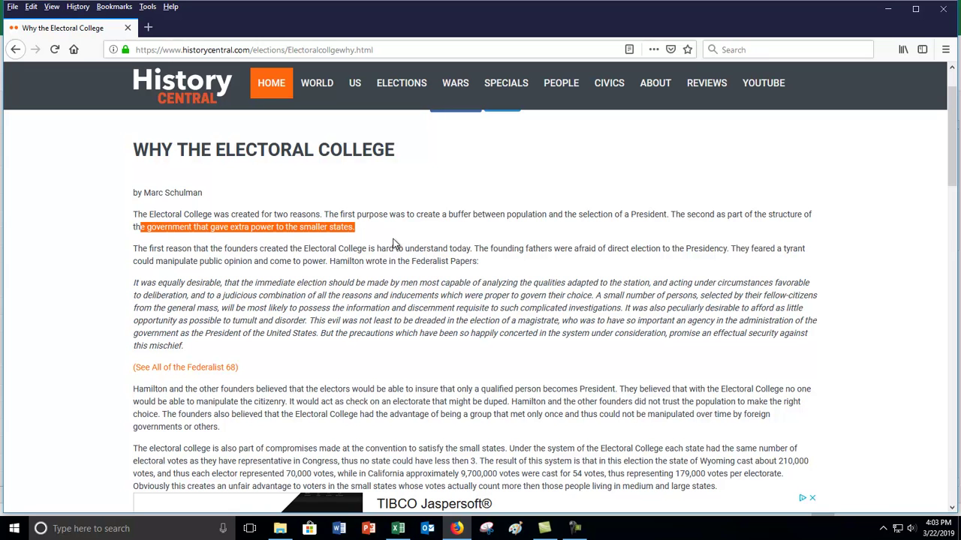
{"action": "left_click", "coordinate": [888, 10]}
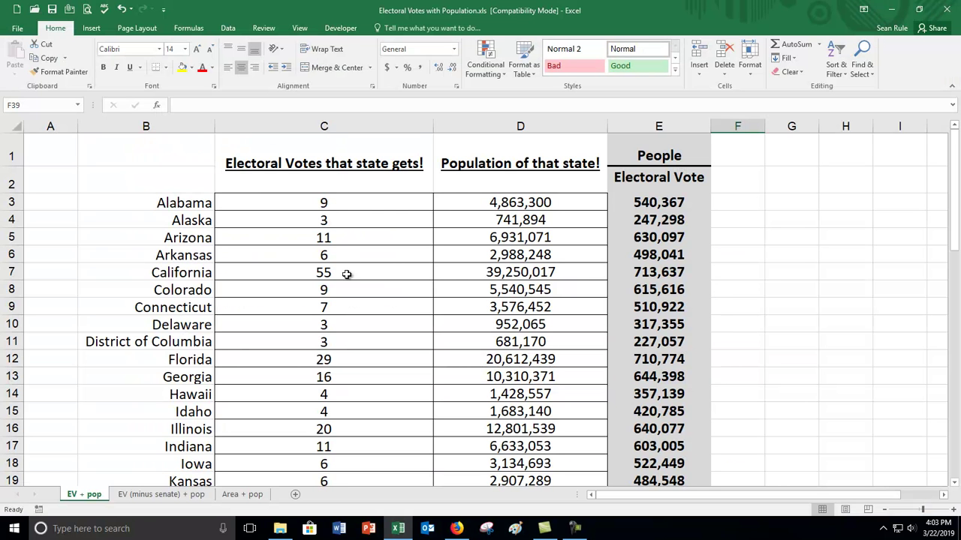
Review the state list from Alabama to Wyoming, including the District of Columbia entry, and the electoral votes column.
{"action": "left_click", "coordinate": [172, 204]}
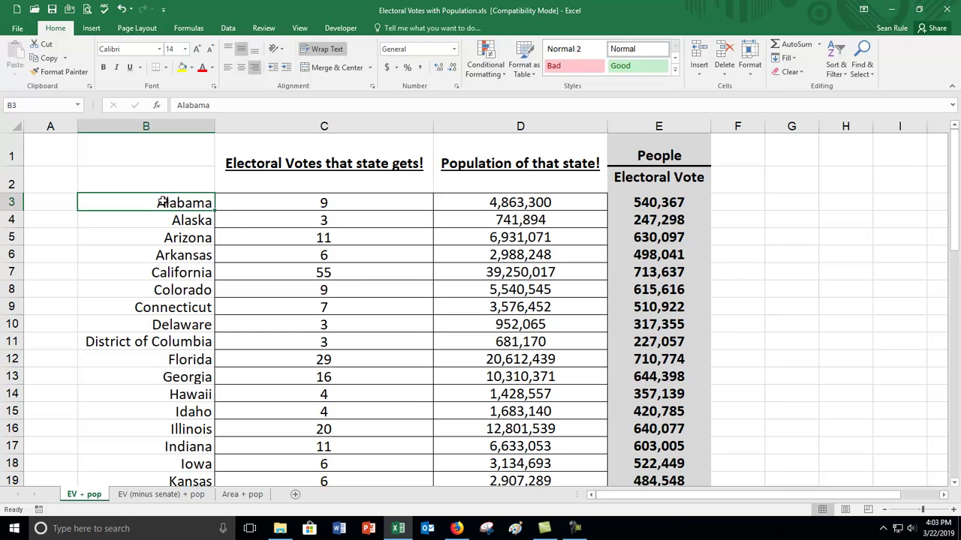
{"action": "left_click", "coordinate": [168, 216]}
{"action": "scroll", "coordinate": [170, 214], "scroll_direction": "down", "scroll_amount": 7}
{"action": "scroll", "coordinate": [168, 214], "scroll_direction": "down", "scroll_amount": 6}
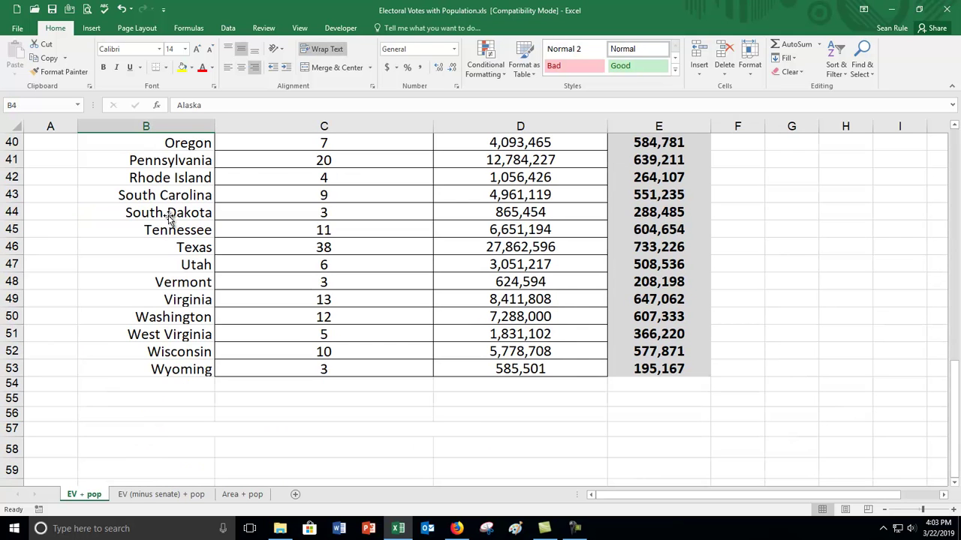
{"action": "left_click", "coordinate": [182, 368]}
{"action": "scroll", "coordinate": [168, 315], "scroll_direction": "up", "scroll_amount": 4}
{"action": "scroll", "coordinate": [168, 315], "scroll_direction": "up", "scroll_amount": 9}
{"action": "left_click", "coordinate": [180, 342]}
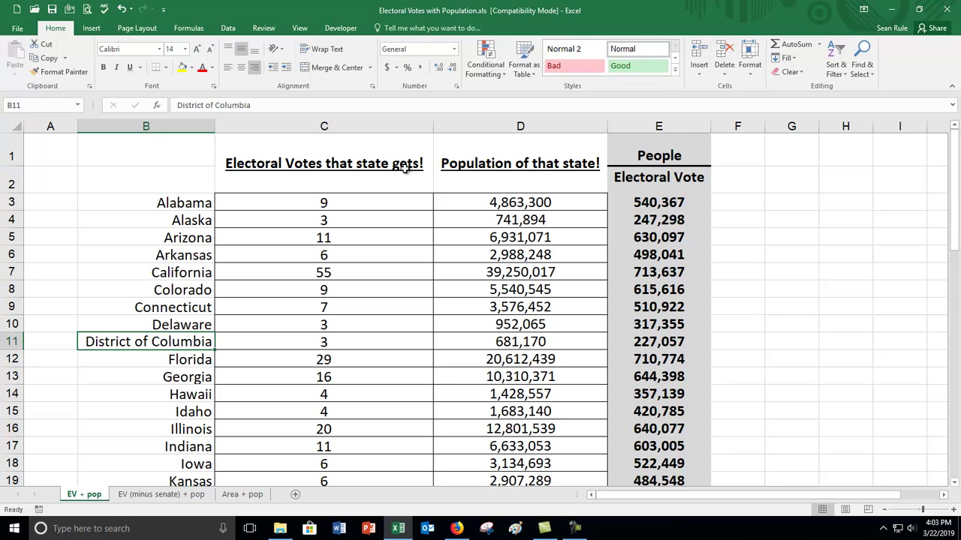
{"action": "left_click", "coordinate": [288, 200]}
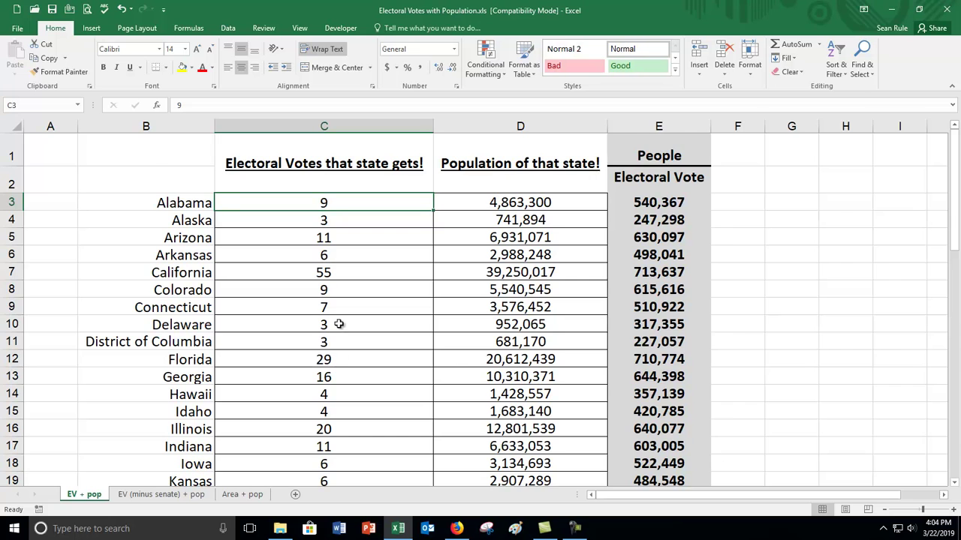
Total the electoral votes of all states in C54 with a SUM of C3:C53.
{"action": "scroll", "coordinate": [337, 324], "scroll_direction": "down", "scroll_amount": 10}
{"action": "scroll", "coordinate": [338, 324], "scroll_direction": "down", "scroll_amount": 4}
{"action": "left_click", "coordinate": [311, 331]}
{"action": "type", "text": "=sum("}
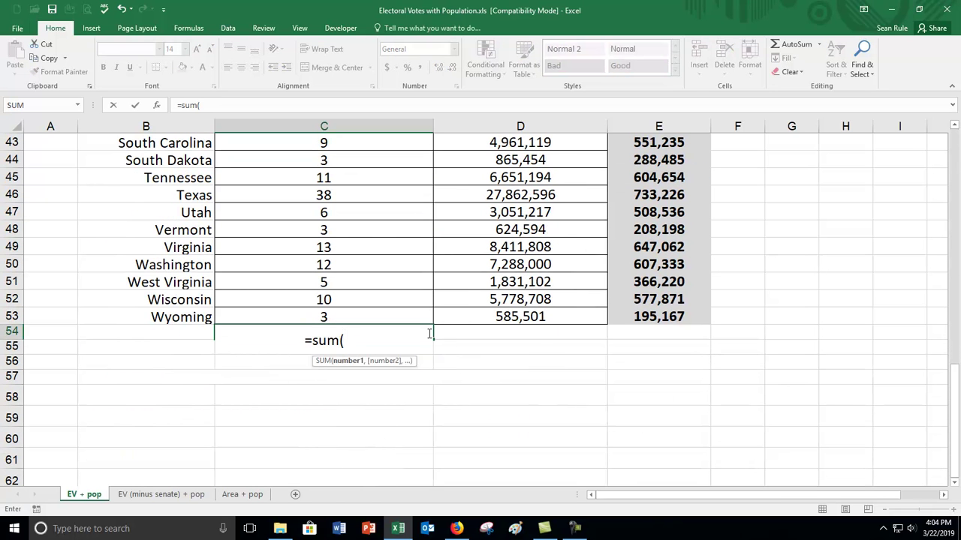
{"action": "left_click", "coordinate": [355, 316]}
{"action": "key", "text": "ctrl+shift+Up"}
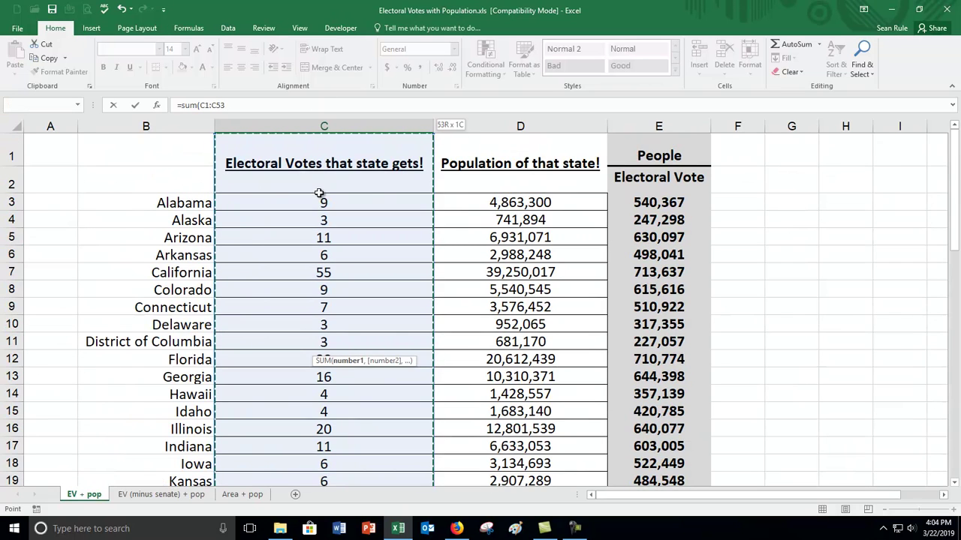
{"action": "left_click", "coordinate": [321, 203], "text": "shift"}
{"action": "key", "text": "Return"}
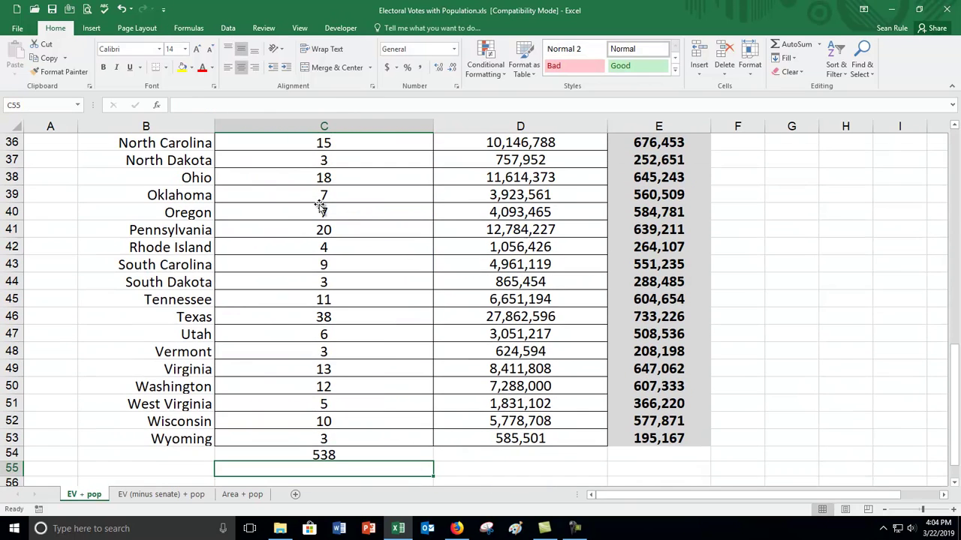
{"action": "left_click", "coordinate": [344, 454]}
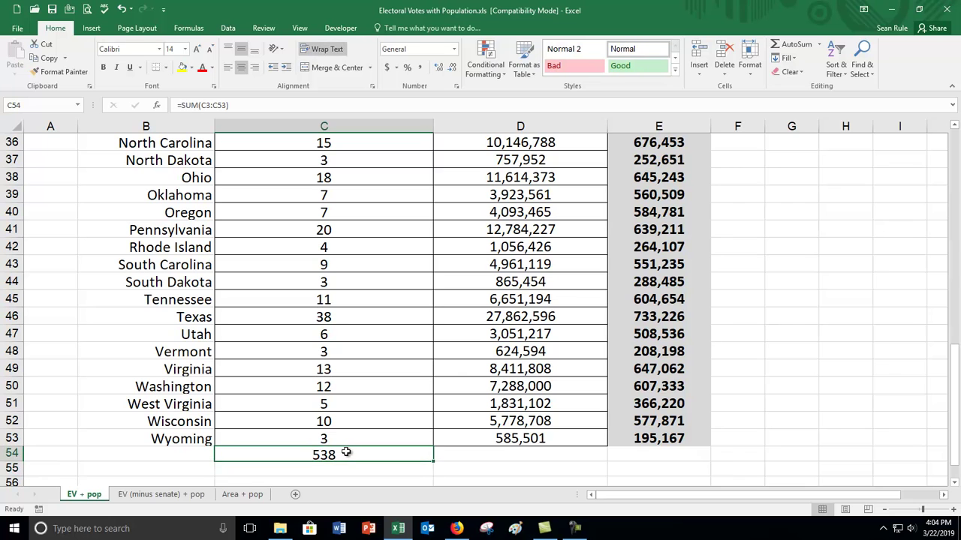
Calculate half of the electoral votes in C55 with the formula =538/2.
{"action": "left_click", "coordinate": [322, 468]}
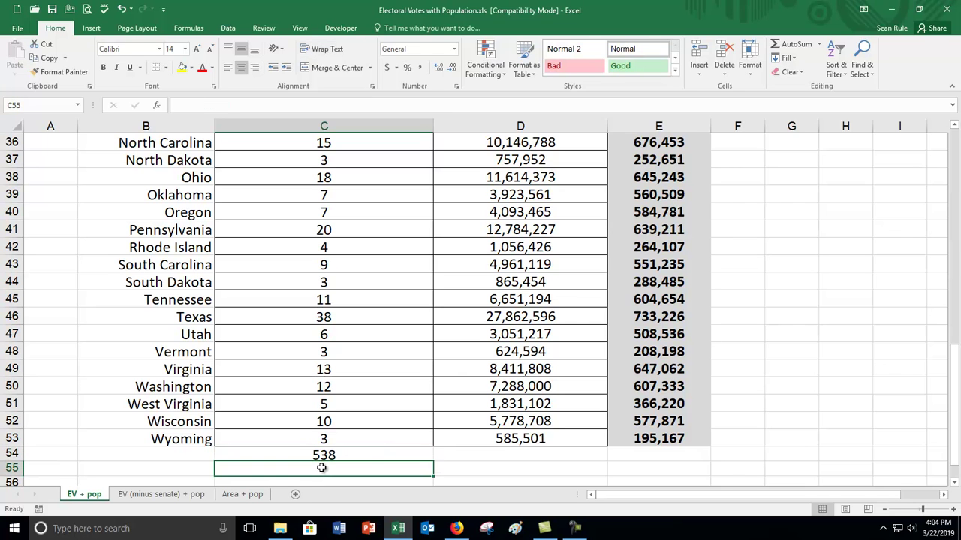
{"action": "type", "text": "="}
{"action": "left_click", "coordinate": [322, 467]}
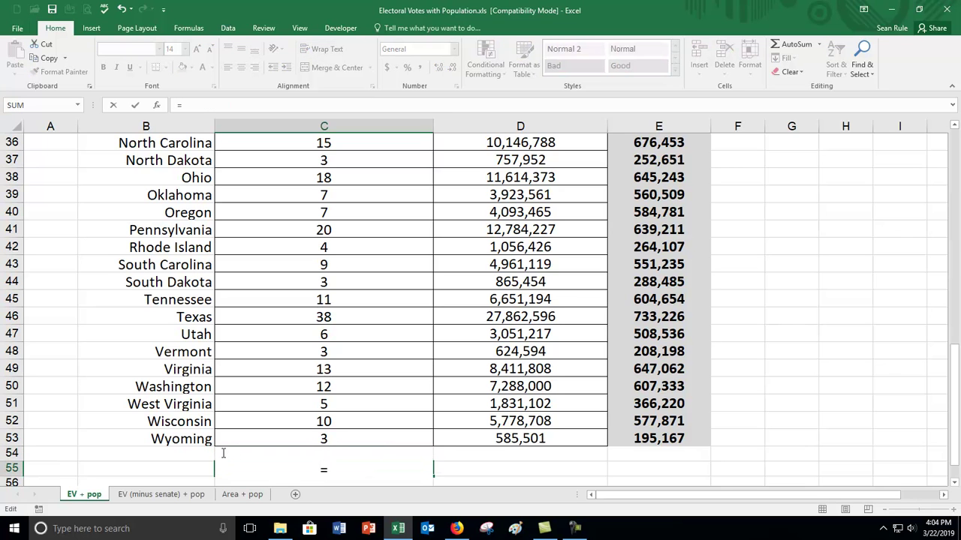
{"action": "type", "text": "538/2"}
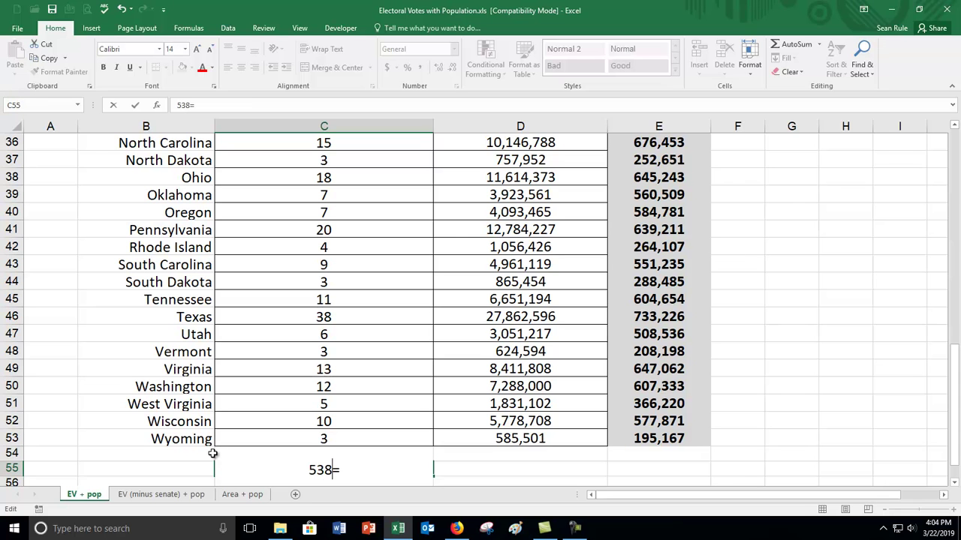
{"action": "key", "text": "Return"}
{"action": "left_click", "coordinate": [349, 453]}
{"action": "left_click", "coordinate": [220, 107]}
{"action": "key", "text": "BackSpace"}
{"action": "key", "text": "Home"}
{"action": "type", "text": "="}
{"action": "key", "text": "Return"}
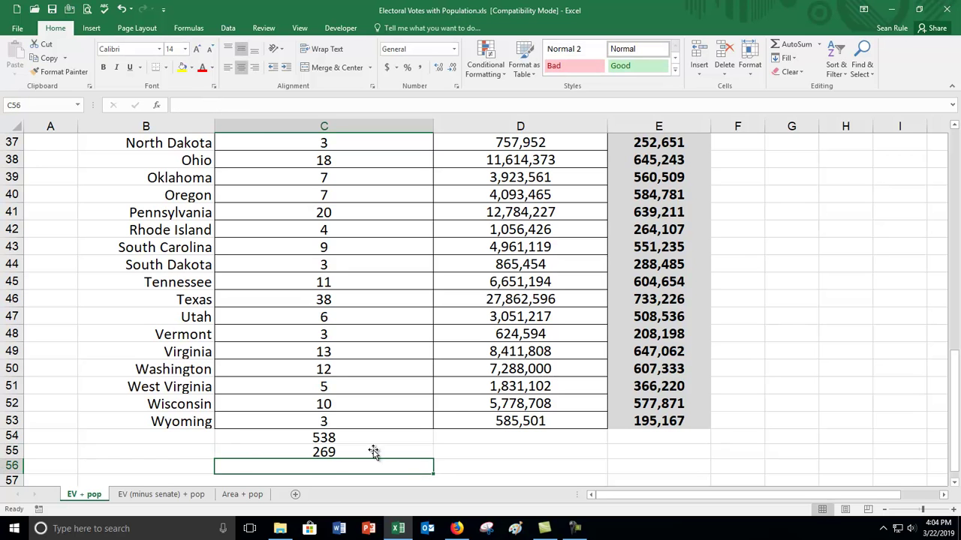
{"action": "left_click", "coordinate": [349, 453]}
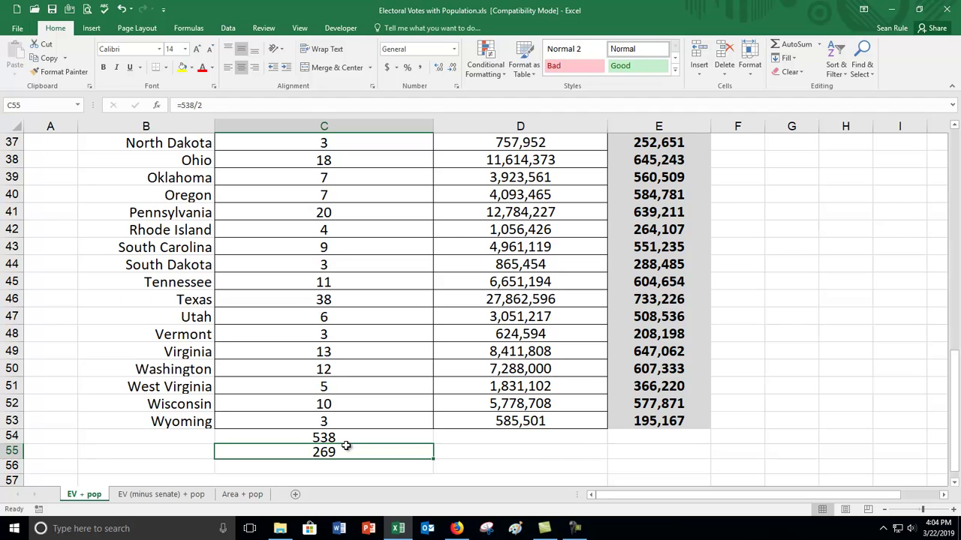
Delete the electoral vote total in C54 and the halved value in C55.
{"action": "left_click", "coordinate": [345, 442]}
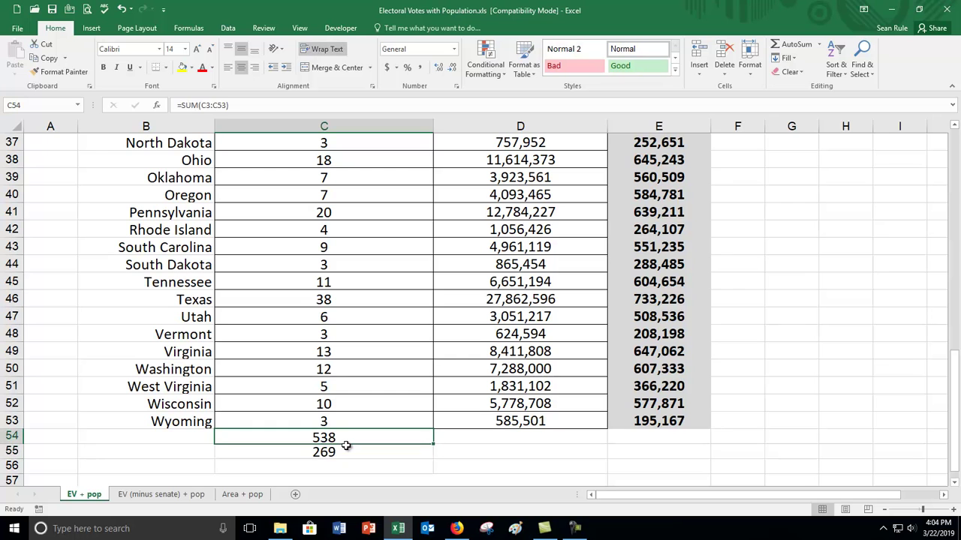
{"action": "key", "text": "Delete"}
{"action": "left_click", "coordinate": [346, 447]}
{"action": "key", "text": "Delete"}
Examine Alabama's electoral votes and population, and the people-per-electoral-vote formulas for Alabama, Alaska and Arizona.
{"action": "scroll", "coordinate": [341, 433], "scroll_direction": "up", "scroll_amount": 12}
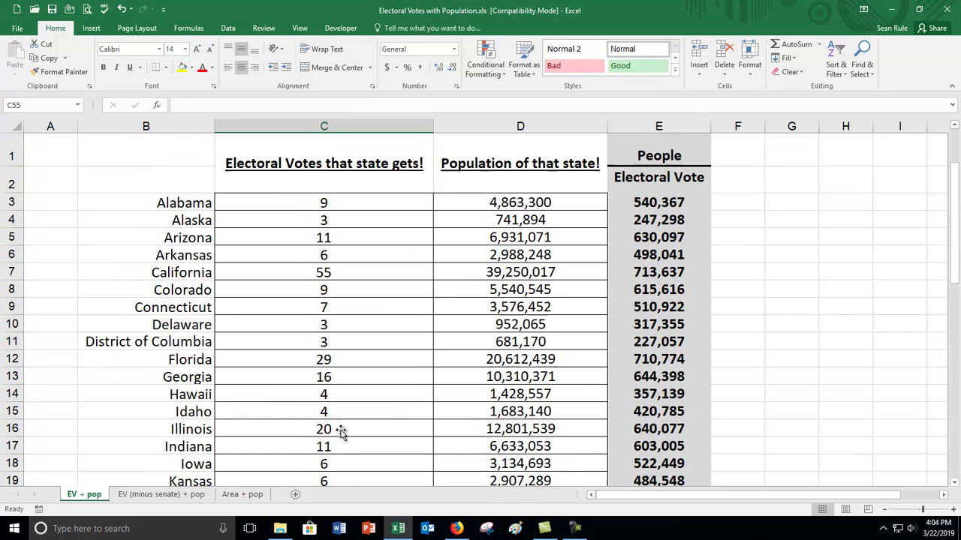
{"action": "left_click", "coordinate": [333, 204]}
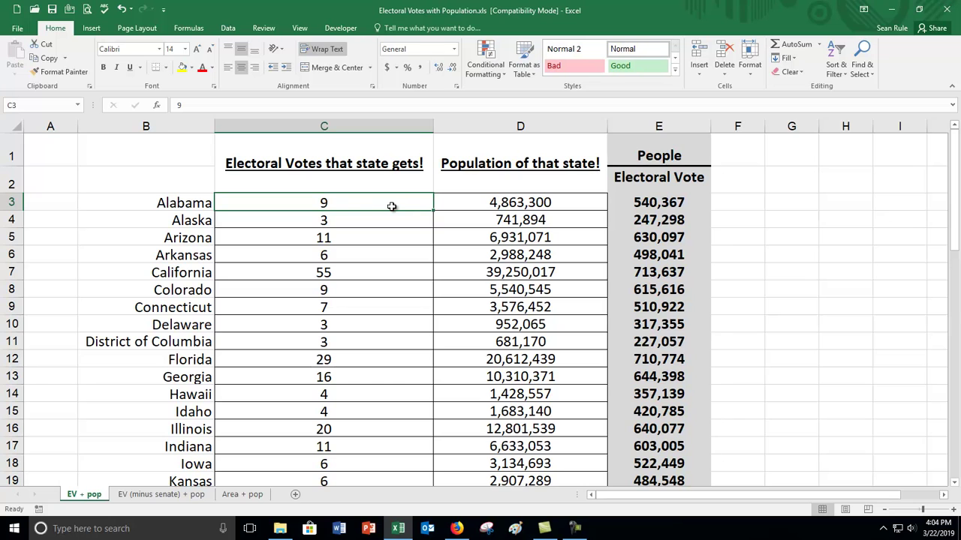
{"action": "left_click", "coordinate": [546, 204]}
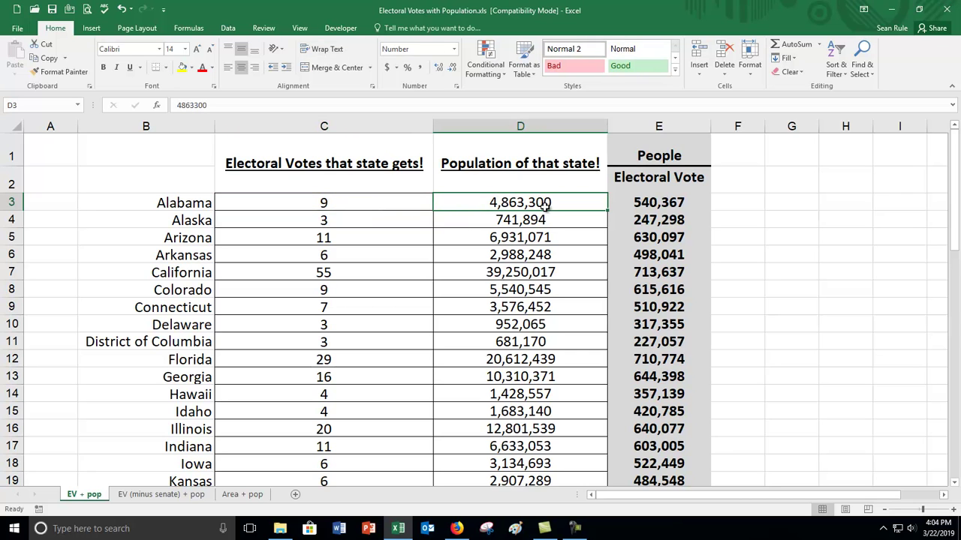
{"action": "left_click", "coordinate": [657, 199]}
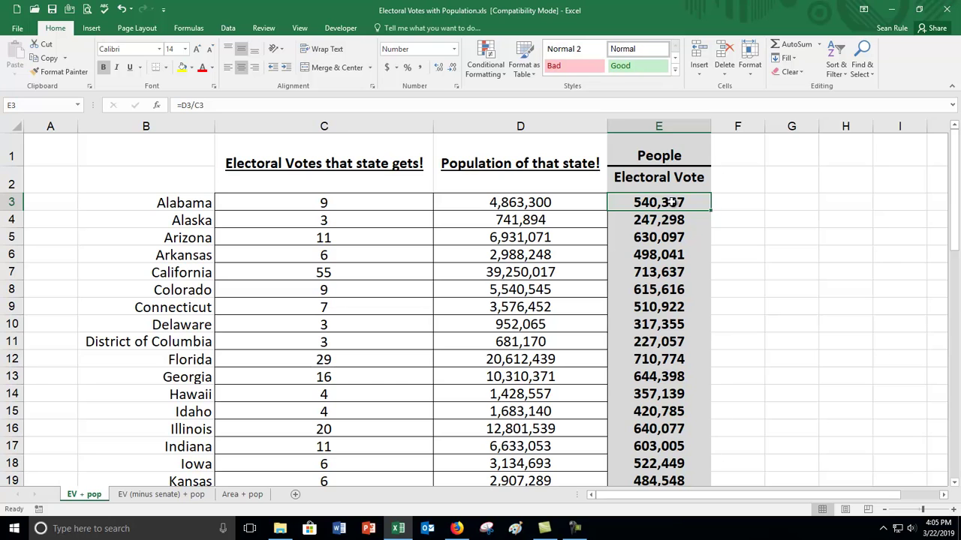
{"action": "left_click", "coordinate": [683, 222]}
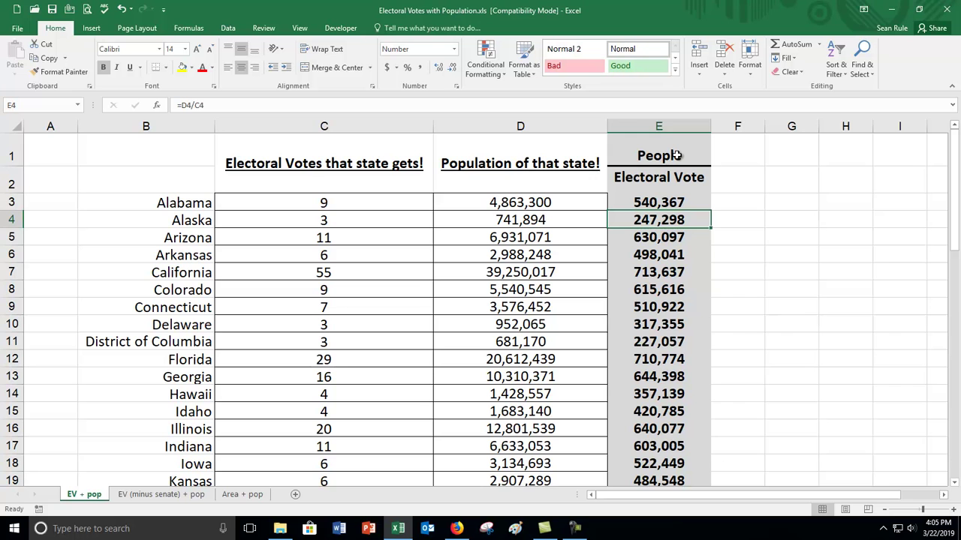
{"action": "left_click", "coordinate": [640, 238]}
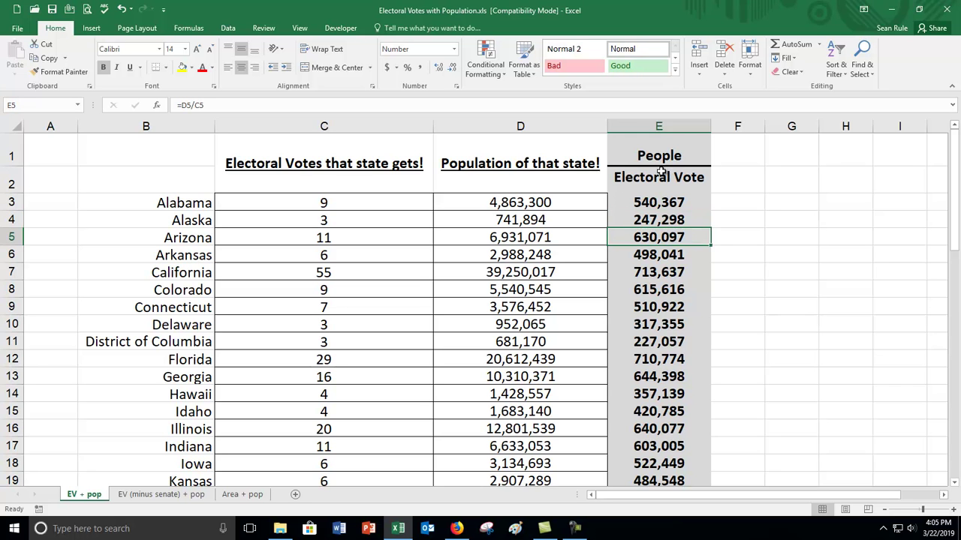
Calculate the average people per electoral vote in E55 with an AVERAGE of E3:E53.
{"action": "scroll", "coordinate": [679, 225], "scroll_direction": "down", "scroll_amount": 15}
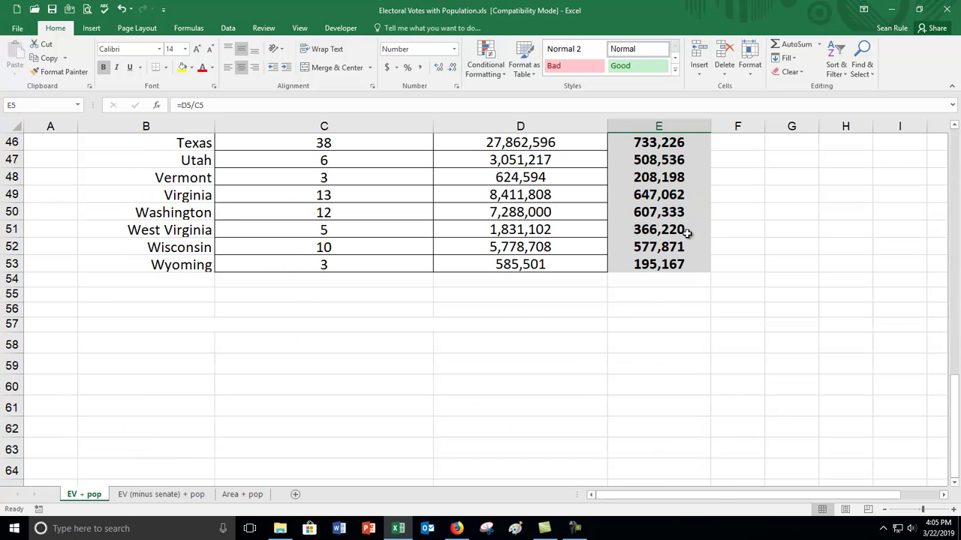
{"action": "left_click", "coordinate": [653, 296]}
{"action": "type", "text": "=average("}
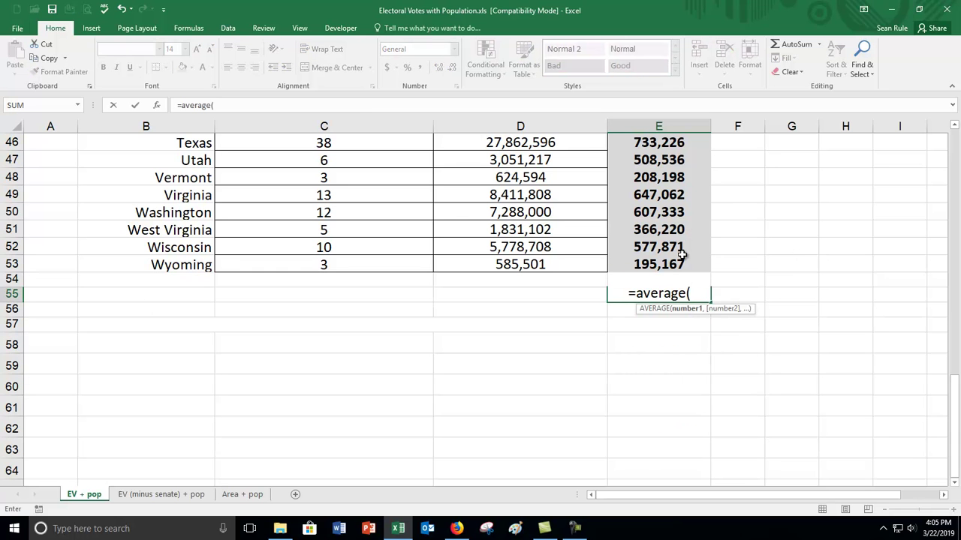
{"action": "left_click_drag", "start_coordinate": [681, 256], "coordinate": [652, 192]}
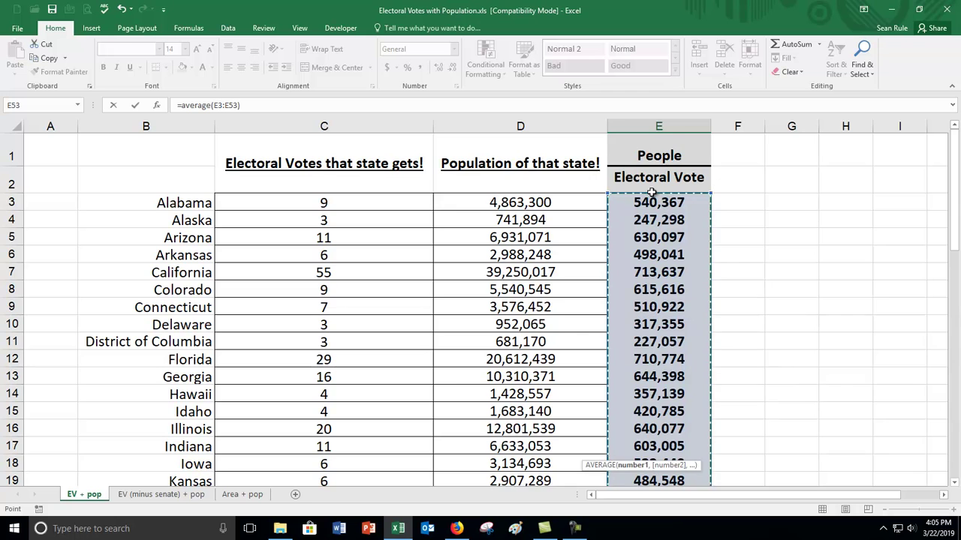
{"action": "key", "text": "Return"}
Calculate the standard deviation of people per electoral vote in E56 with STDEV of E3:E53, and select the result.
{"action": "scroll", "coordinate": [654, 361], "scroll_direction": "down", "scroll_amount": 2}
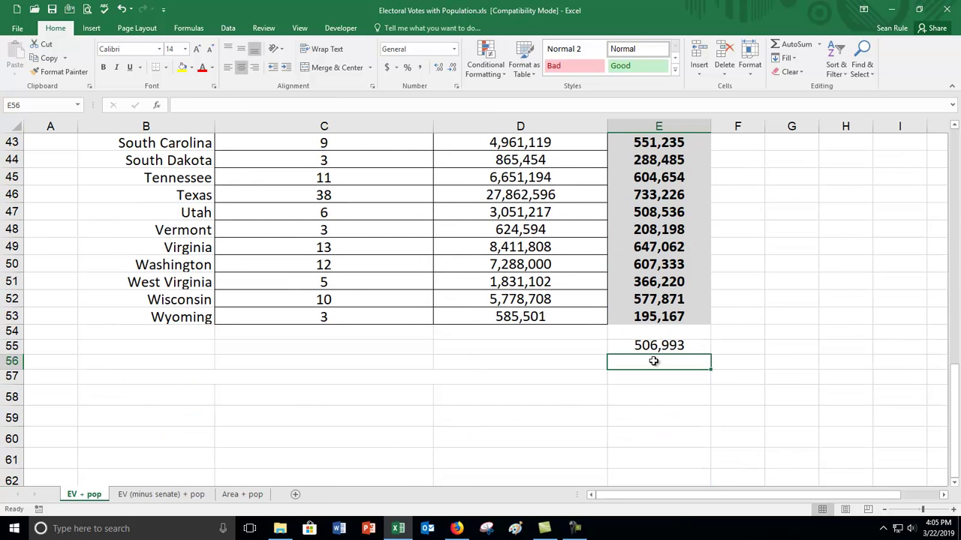
{"action": "type", "text": "=stdev("}
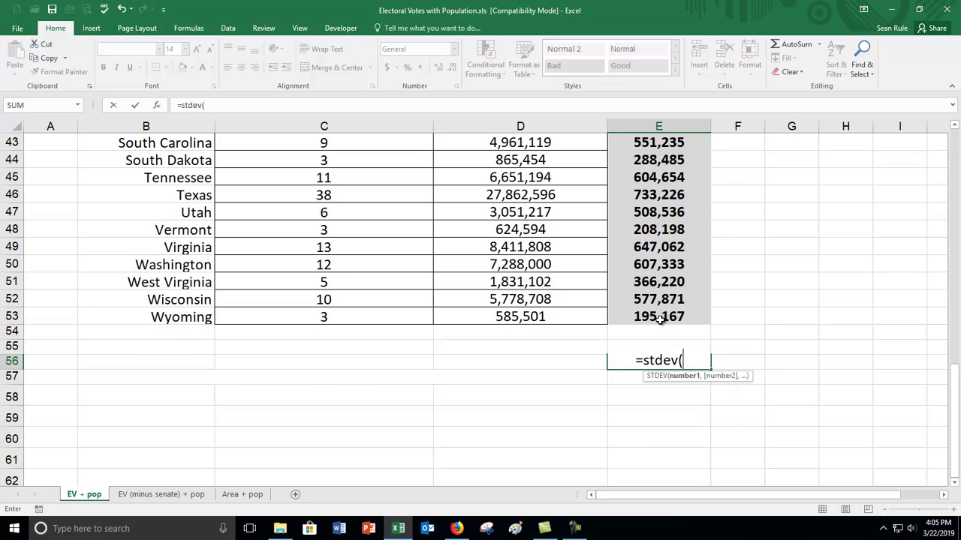
{"action": "left_click_drag", "start_coordinate": [659, 316], "coordinate": [656, 198]}
{"action": "key", "text": "Return"}
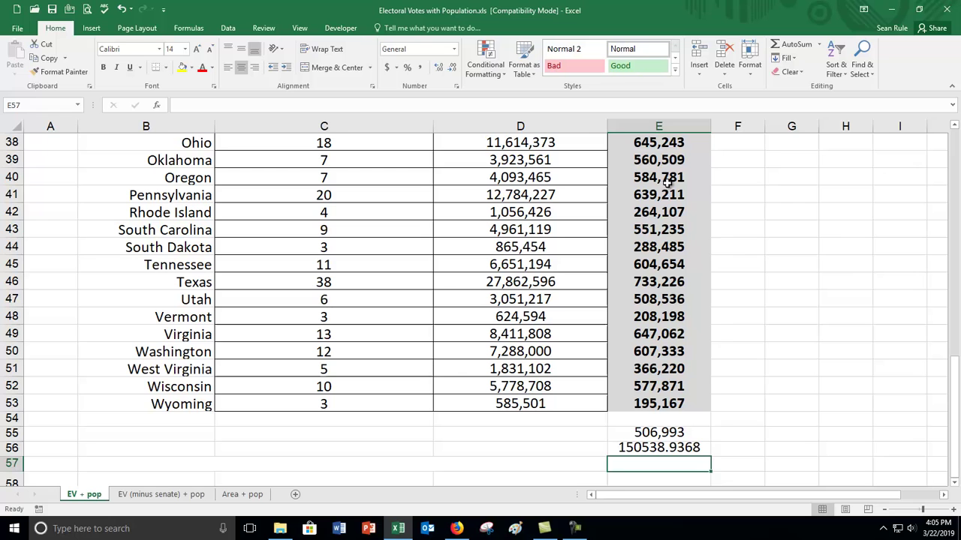
{"action": "left_click", "coordinate": [679, 448]}
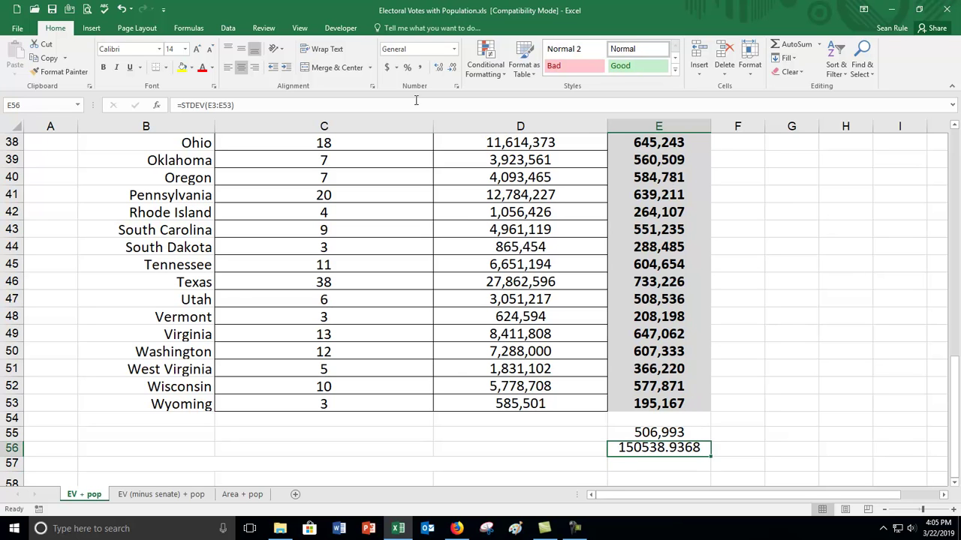
Format the standard deviation in E56 to show no decimal places.
{"action": "left_click", "coordinate": [437, 69]}
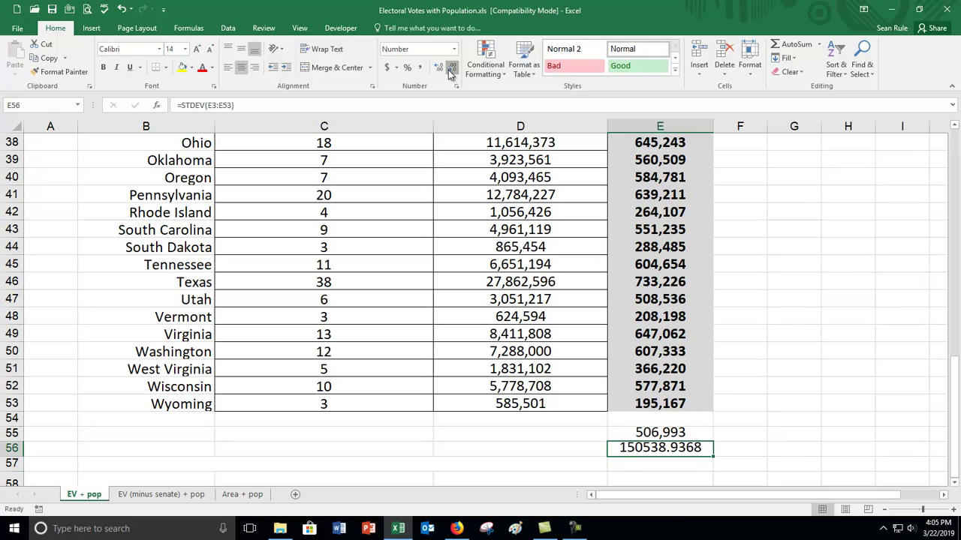
{"action": "left_click", "coordinate": [450, 73]}
{"action": "left_click", "coordinate": [450, 73]}
{"action": "left_click", "coordinate": [450, 73]}
{"action": "left_click", "coordinate": [746, 383]}
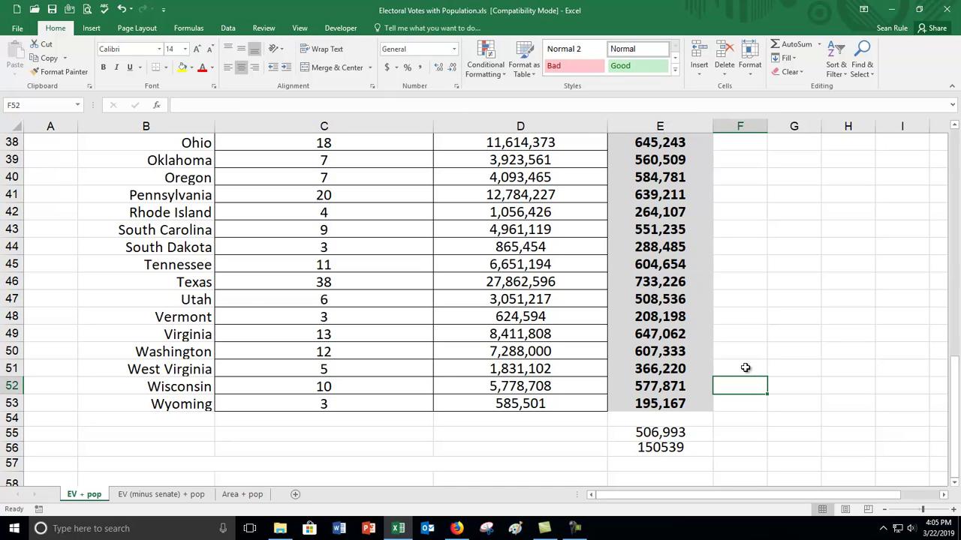
Compare the people-per-electoral-vote values of Wyoming in E53 and California in E7.
{"action": "left_click", "coordinate": [678, 405]}
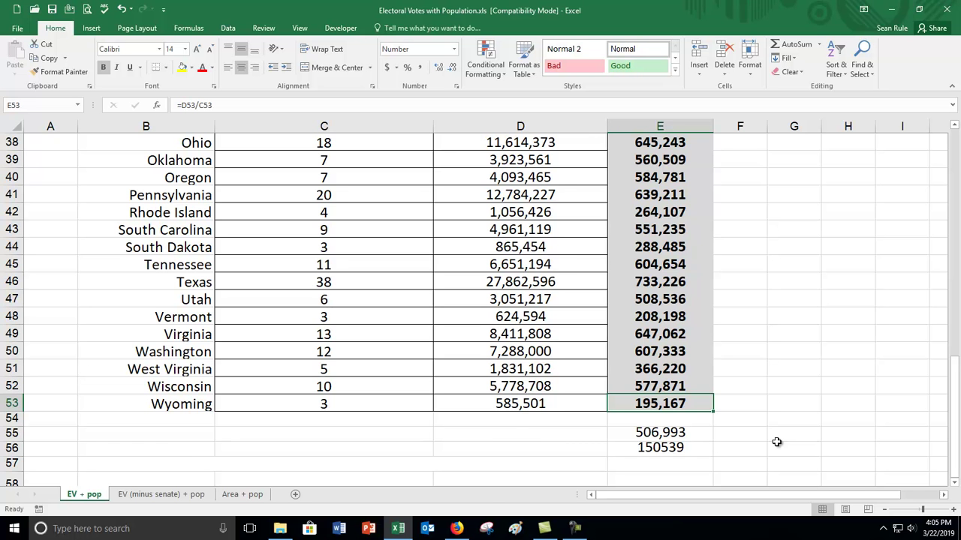
{"action": "scroll", "coordinate": [777, 442], "scroll_direction": "up", "scroll_amount": 12}
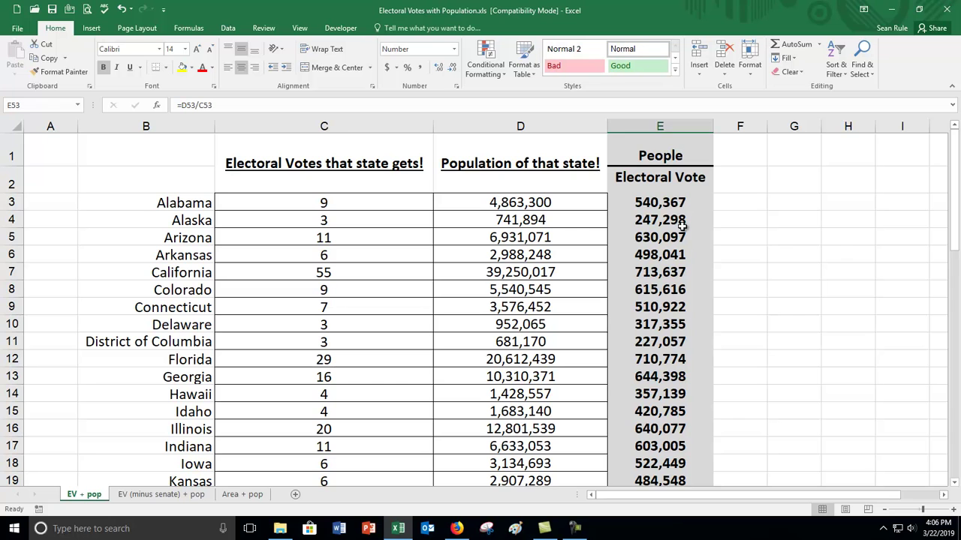
{"action": "left_click", "coordinate": [163, 273]}
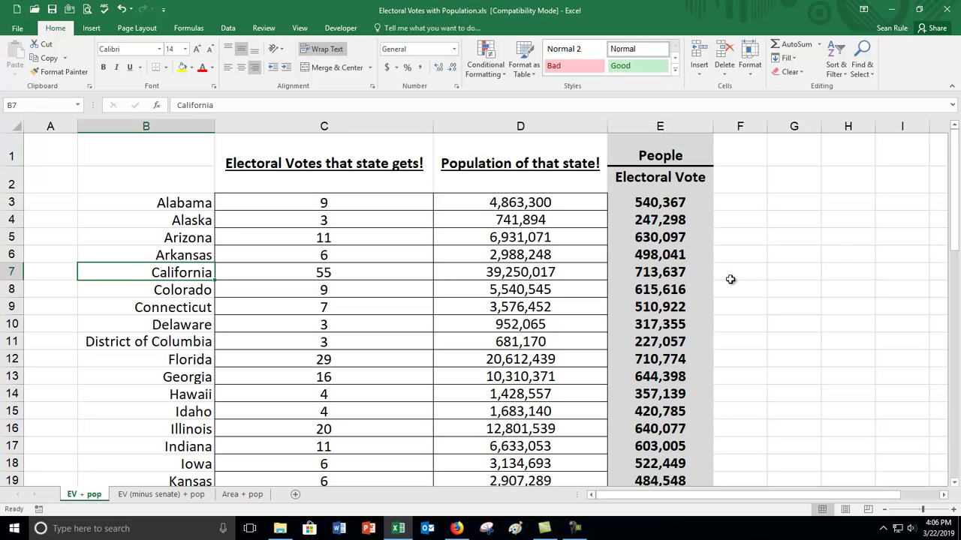
{"action": "left_click", "coordinate": [679, 277]}
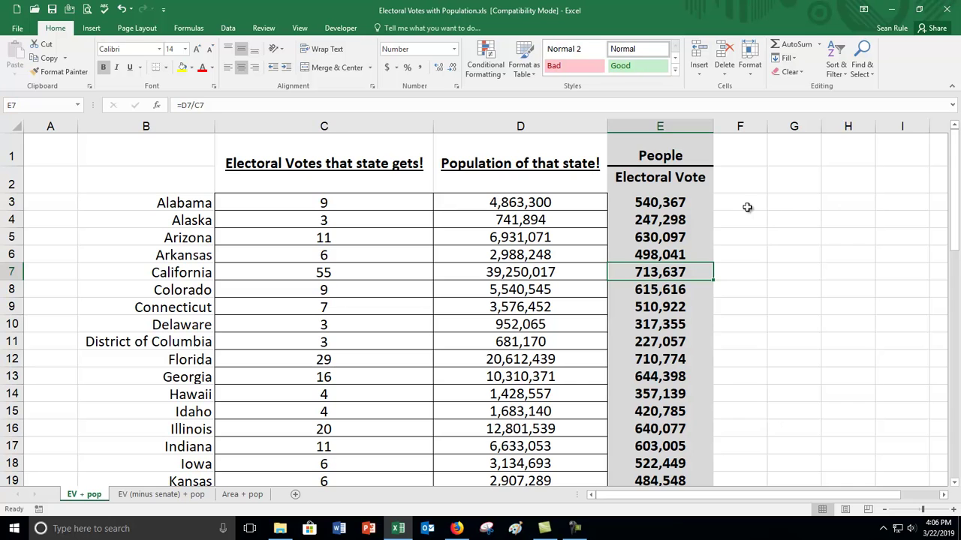
Copy the column E headings into column F in reverse order, with Electoral Vote in F1 and People in F2, and autofit the column.
{"action": "left_click", "coordinate": [741, 175]}
{"action": "left_click", "coordinate": [678, 160]}
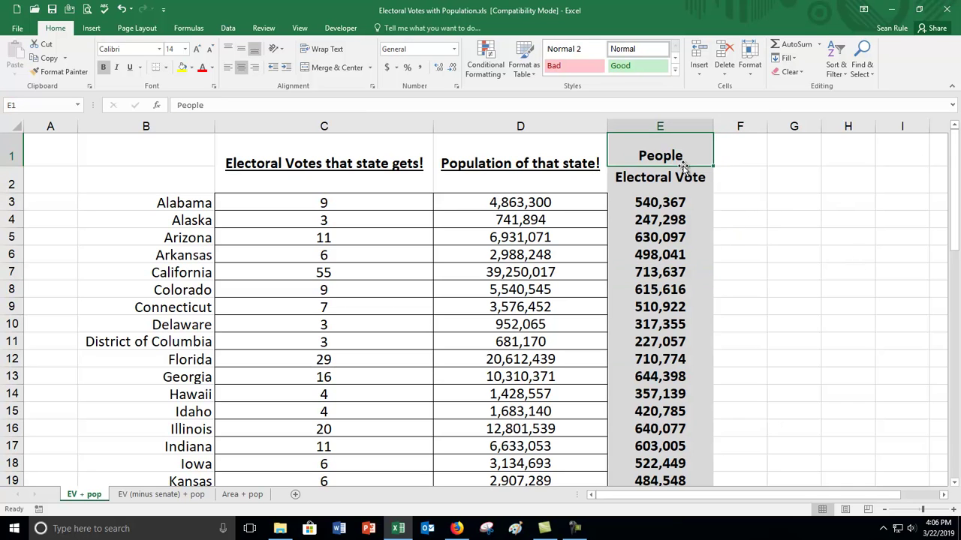
{"action": "key", "text": "ctrl+c"}
{"action": "key", "text": "Right"}
{"action": "key", "text": "Down"}
{"action": "key", "text": "ctrl+v"}
{"action": "key", "text": "Up"}
{"action": "key", "text": "Left"}
{"action": "key", "text": "Down"}
{"action": "key", "text": "ctrl+c"}
{"action": "key", "text": "Up"}
{"action": "key", "text": "Right"}
{"action": "key", "text": "ctrl+v"}
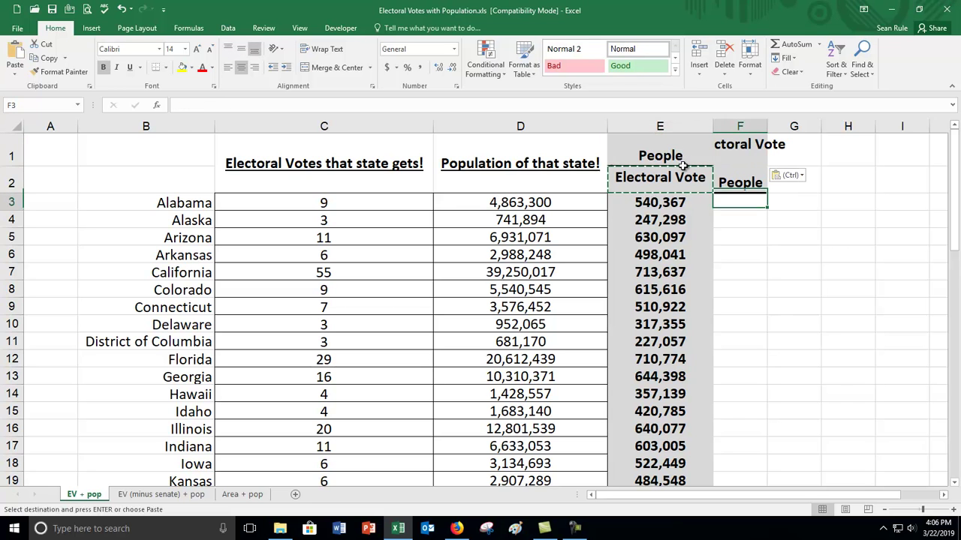
{"action": "key", "text": "Down"}
{"action": "key", "text": "Down"}
{"action": "double_click", "coordinate": [767, 127]}
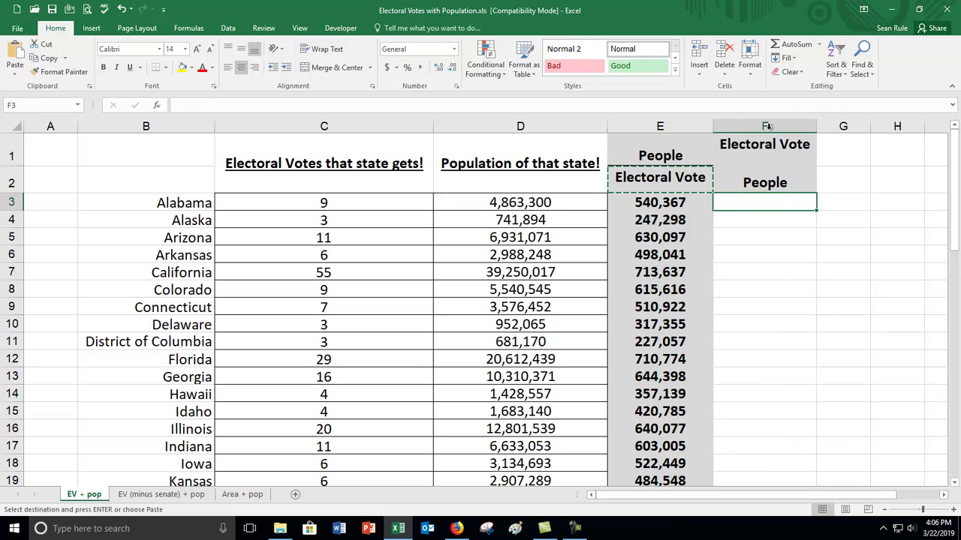
Calculate electoral votes per person in F3 with =C3/D3 and fill the formula down to F53.
{"action": "type", "text": "="}
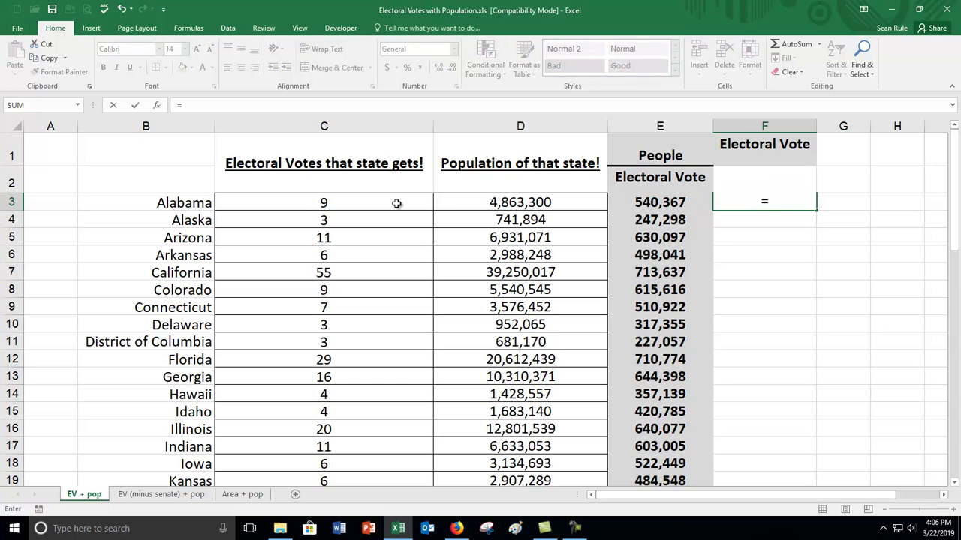
{"action": "left_click", "coordinate": [389, 204]}
{"action": "type", "text": "/"}
{"action": "left_click", "coordinate": [492, 210]}
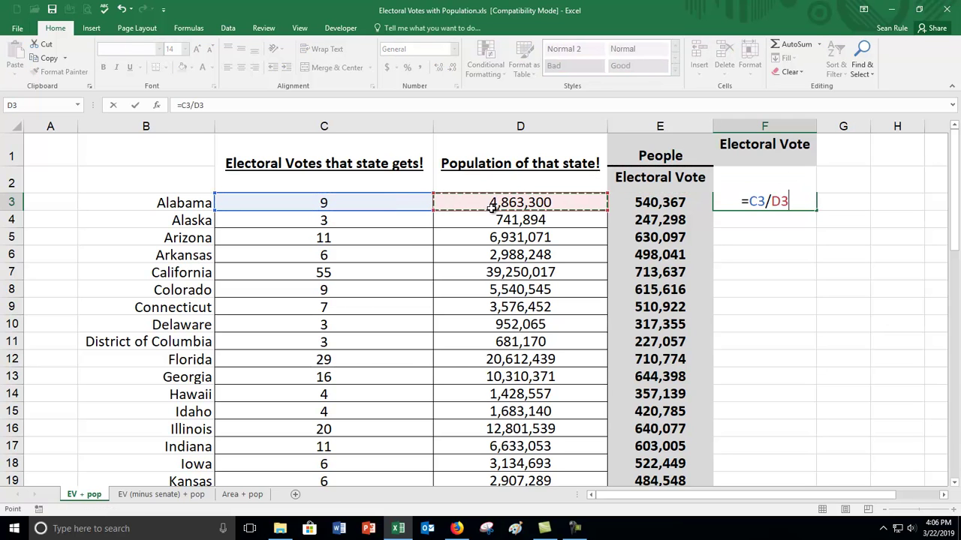
{"action": "key", "text": "ctrl+Return"}
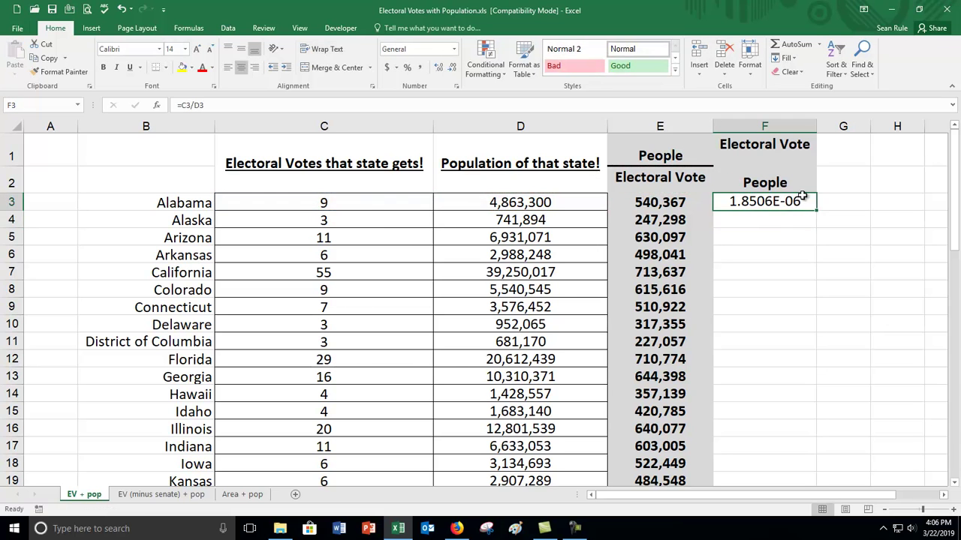
{"action": "left_click_drag", "start_coordinate": [819, 212], "coordinate": [782, 459]}
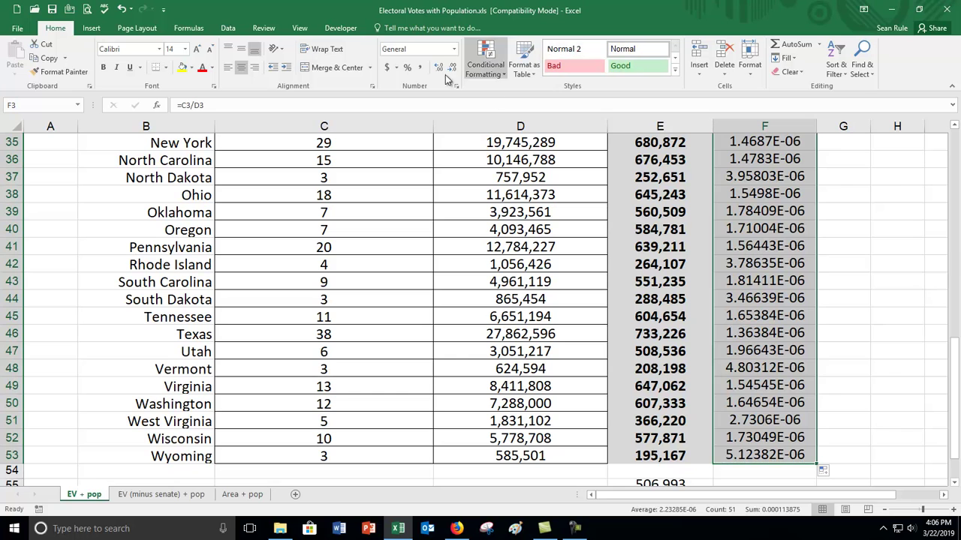
Format the electoral-votes-per-person values in F3:F53 as percentages with eight decimal places.
{"action": "left_click", "coordinate": [409, 68]}
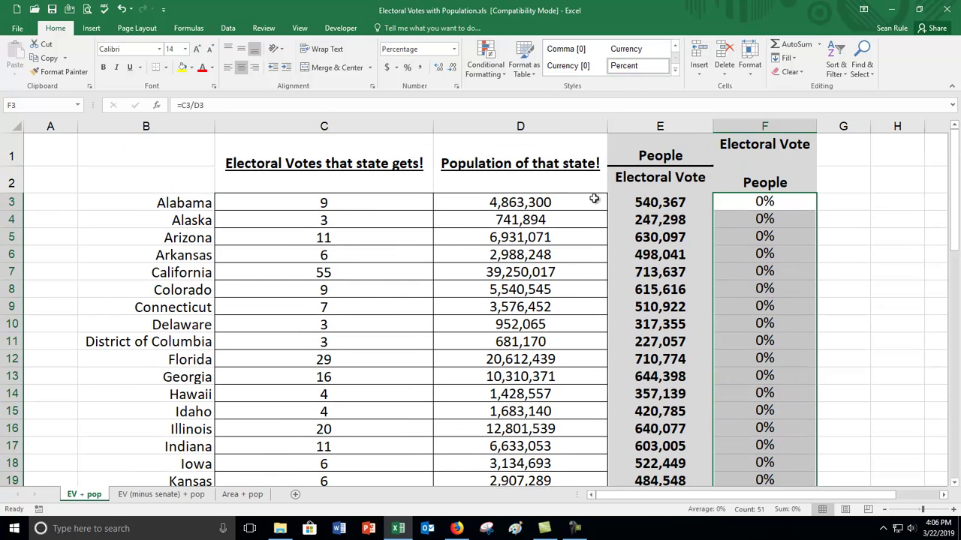
{"action": "left_click", "coordinate": [438, 68]}
{"action": "left_click", "coordinate": [439, 69]}
{"action": "left_click", "coordinate": [438, 68]}
{"action": "left_click", "coordinate": [438, 68]}
{"action": "left_click", "coordinate": [438, 69]}
{"action": "left_click", "coordinate": [438, 68]}
{"action": "left_click", "coordinate": [439, 68]}
{"action": "left_click", "coordinate": [439, 69]}
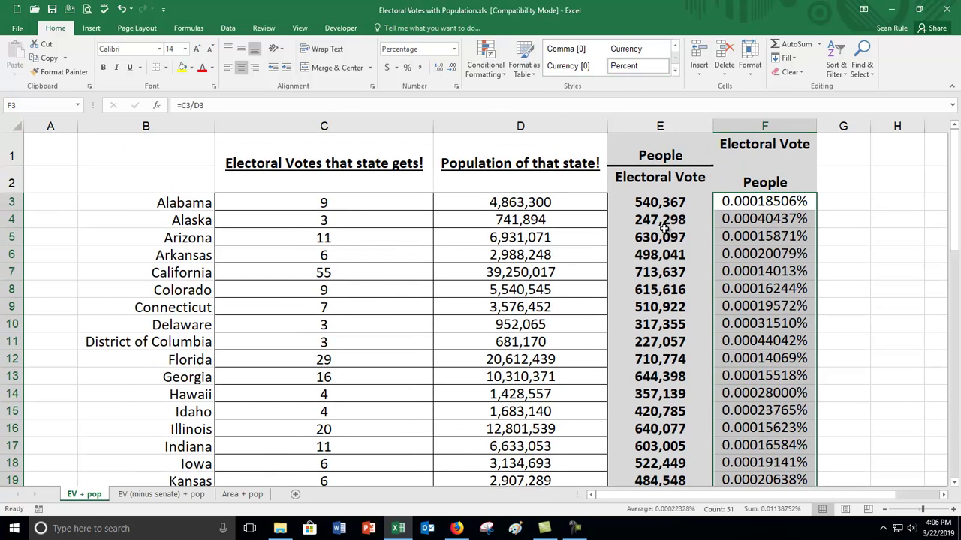
Delete column F with the electoral-votes-per-person figures.
{"action": "left_click", "coordinate": [734, 117]}
{"action": "right_click", "coordinate": [734, 120]}
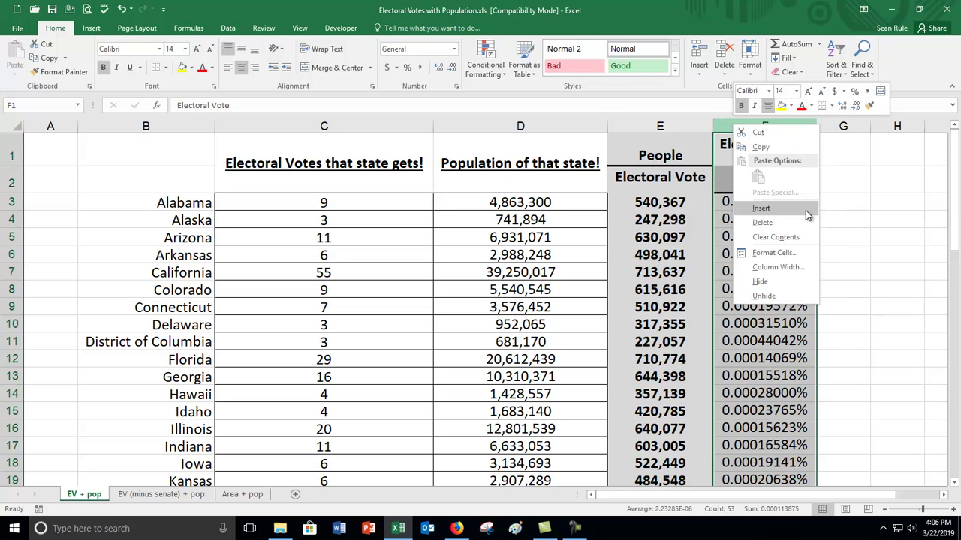
{"action": "left_click", "coordinate": [762, 223]}
{"action": "left_click", "coordinate": [754, 251]}
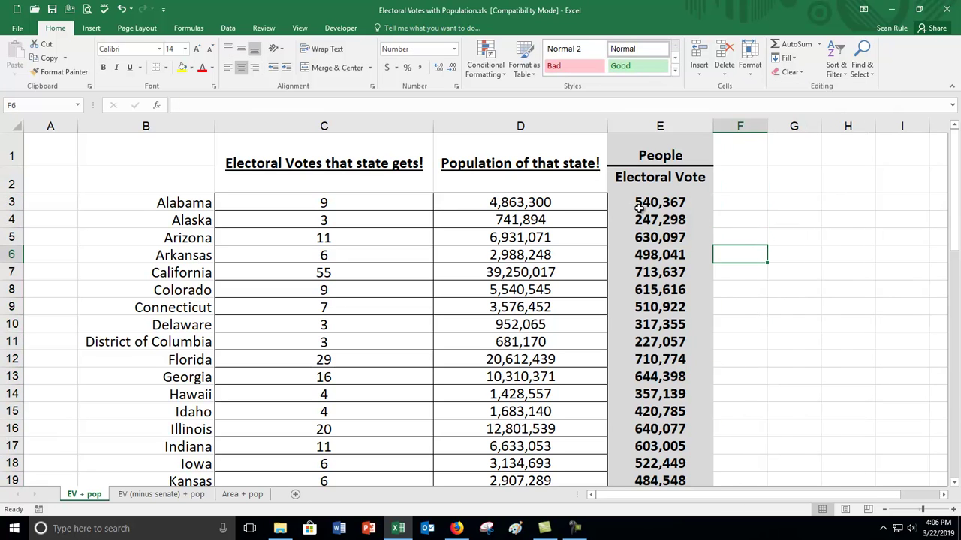
Switch to the Why the Electoral College article in Firefox and read the passage about electors insuring a qualified President.
{"action": "scroll", "coordinate": [727, 308], "scroll_direction": "down", "scroll_amount": 2}
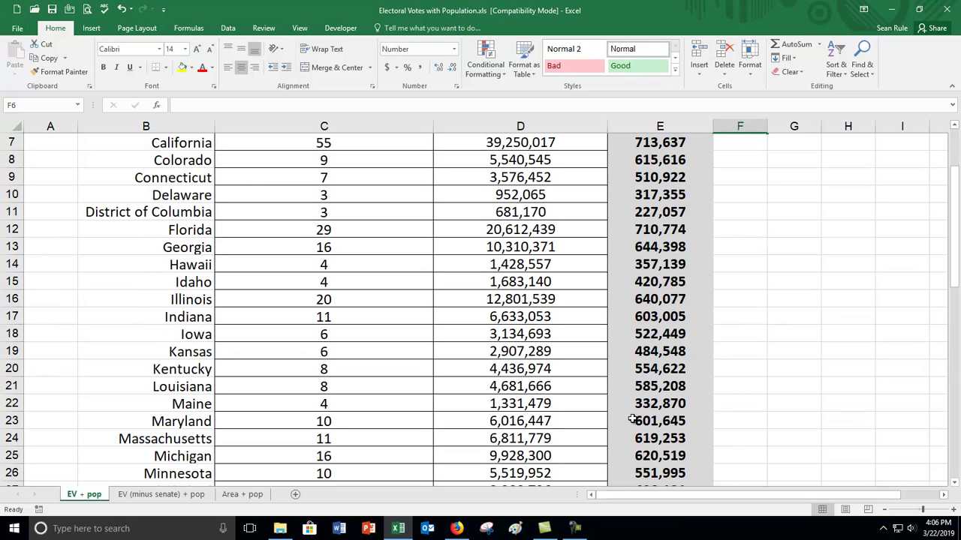
{"action": "left_click", "coordinate": [450, 530]}
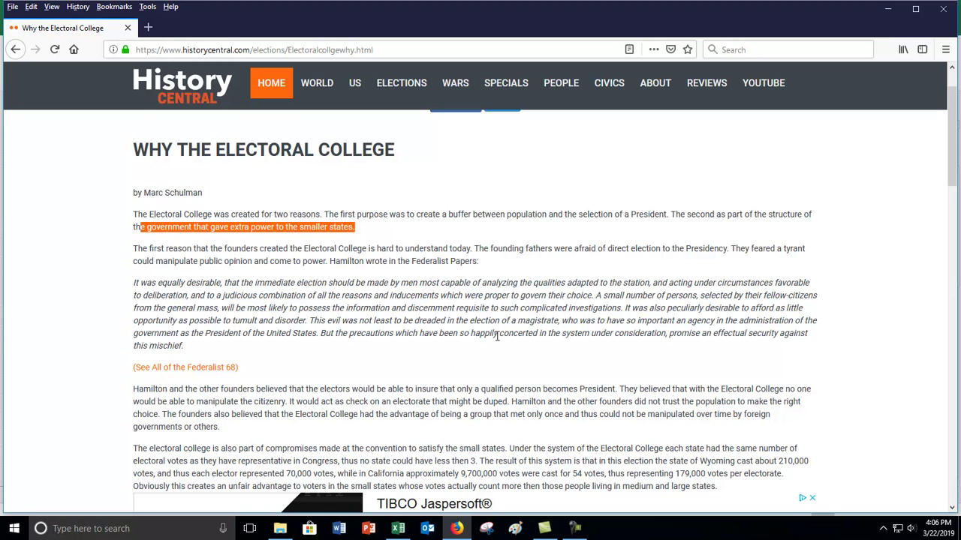
{"action": "scroll", "coordinate": [496, 337], "scroll_direction": "down", "scroll_amount": 3}
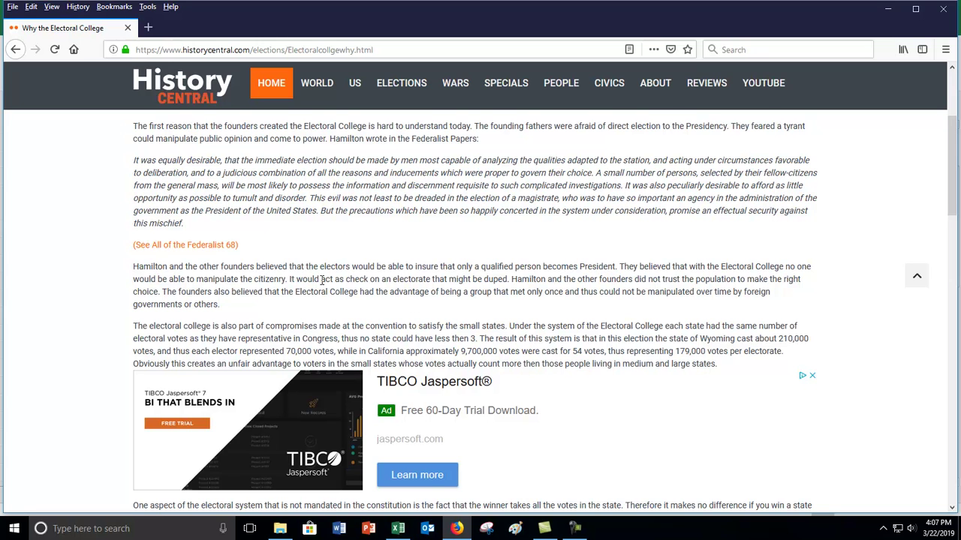
{"action": "left_click_drag", "start_coordinate": [301, 266], "coordinate": [620, 267]}
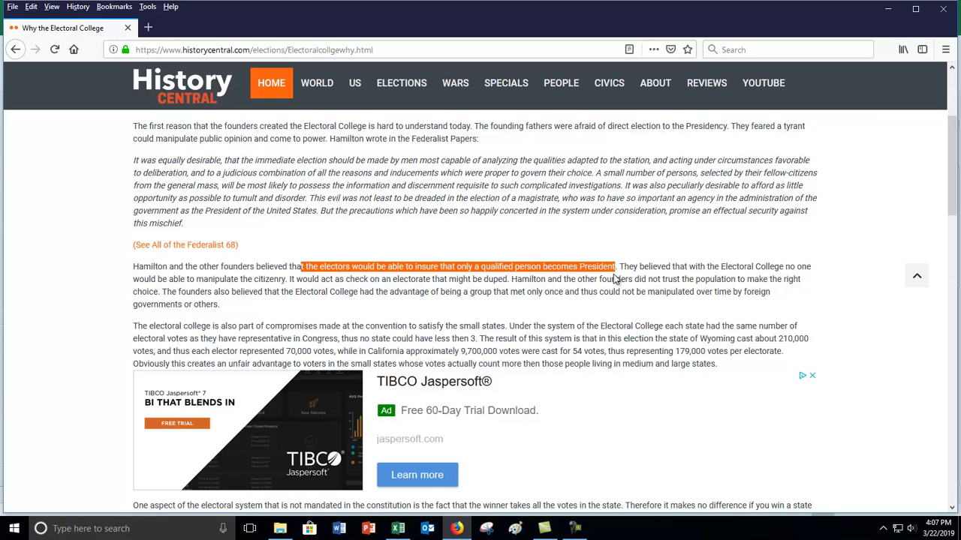
{"action": "left_click", "coordinate": [593, 326]}
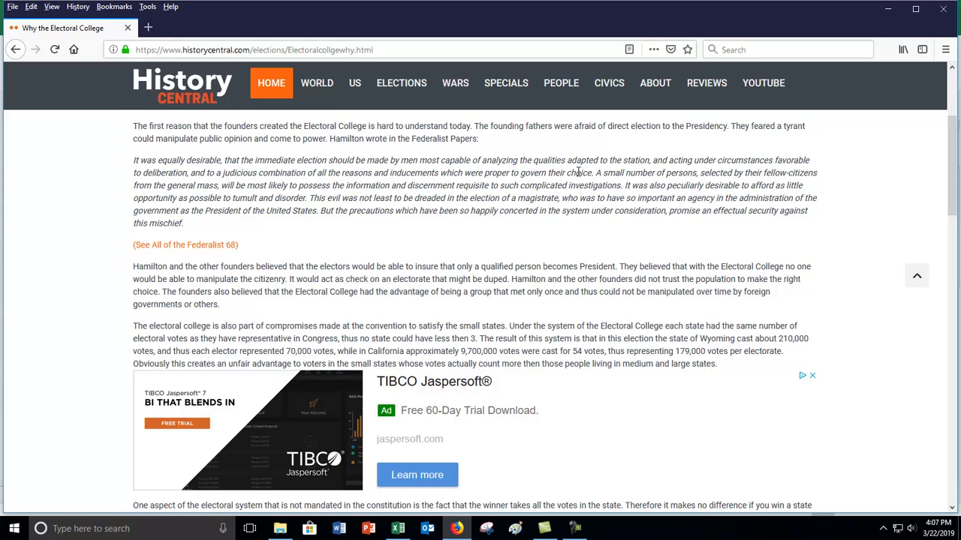
Return to the Excel workbook and examine people per electoral vote for Alabama and Wyoming, and California's whole row.
{"action": "left_click", "coordinate": [398, 528]}
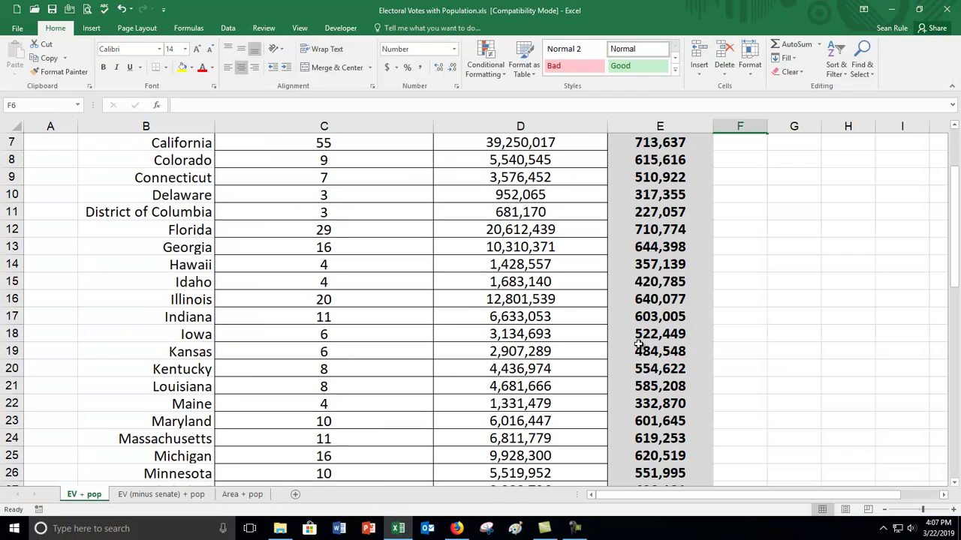
{"action": "scroll", "coordinate": [637, 346], "scroll_direction": "up", "scroll_amount": 2}
{"action": "left_click", "coordinate": [635, 203]}
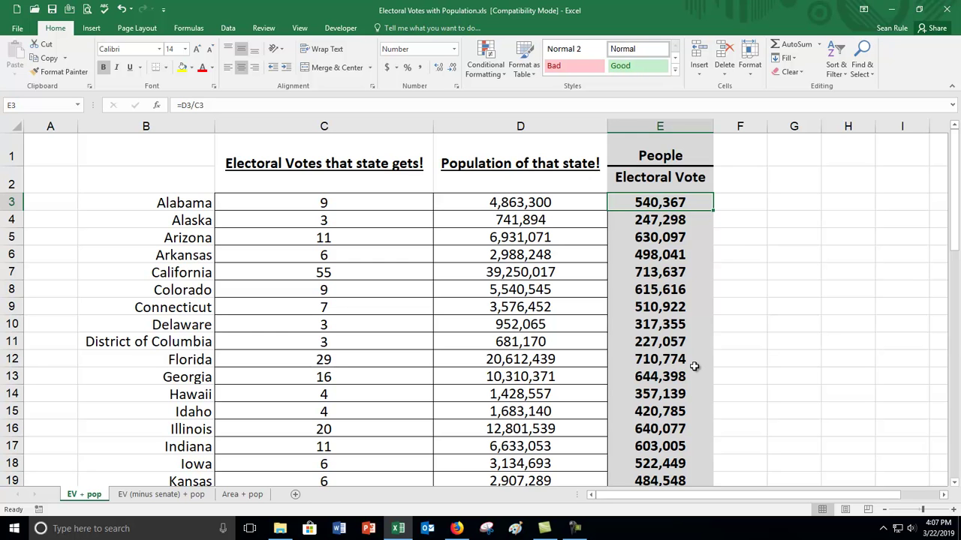
{"action": "scroll", "coordinate": [694, 366], "scroll_direction": "down", "scroll_amount": 16}
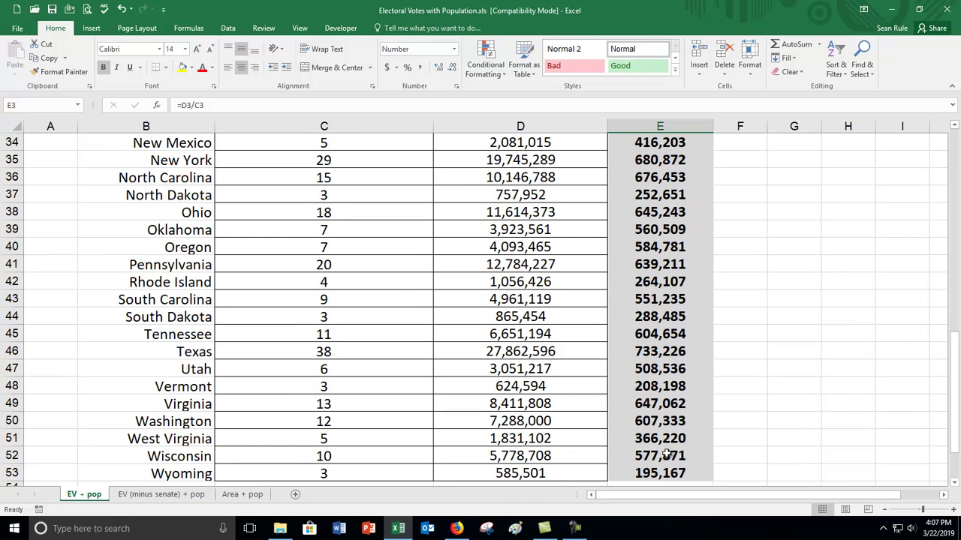
{"action": "left_click", "coordinate": [650, 212], "text": "ctrl"}
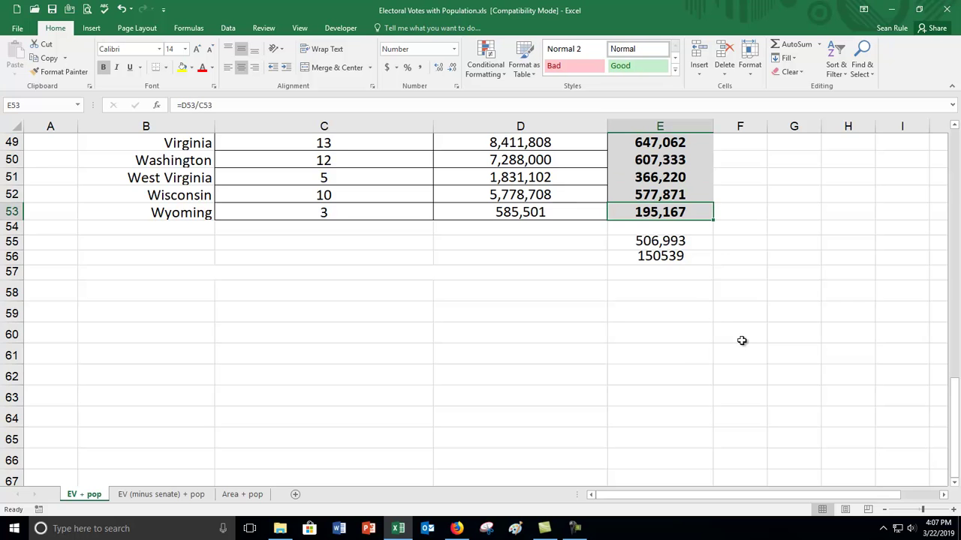
{"action": "scroll", "coordinate": [740, 338], "scroll_direction": "up", "scroll_amount": 13}
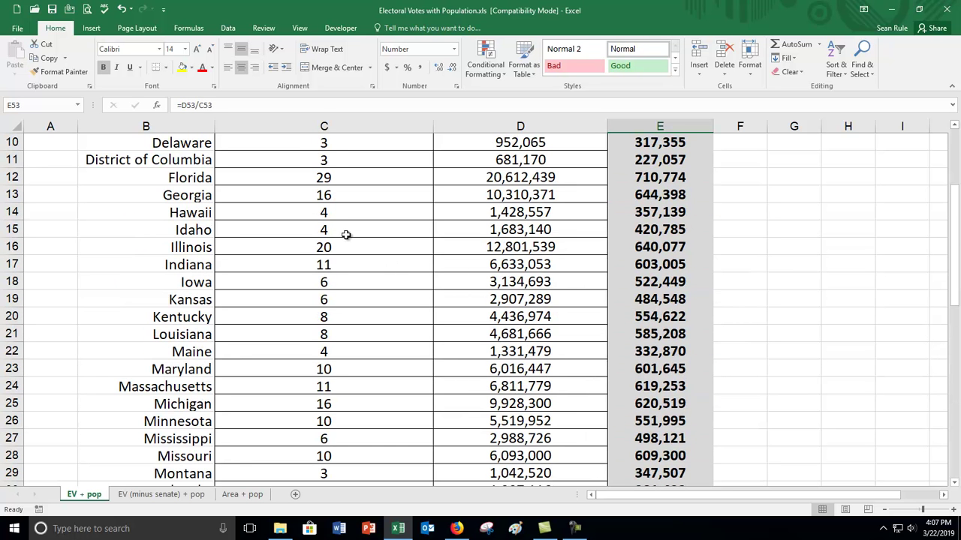
{"action": "scroll", "coordinate": [174, 199], "scroll_direction": "up", "scroll_amount": 1}
{"action": "scroll", "coordinate": [174, 199], "scroll_direction": "up", "scroll_amount": 1}
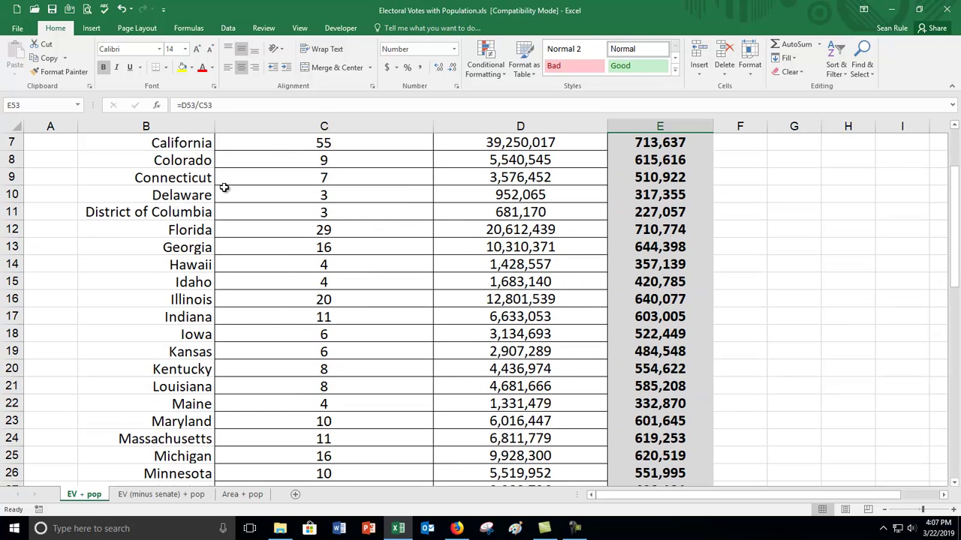
{"action": "left_click", "coordinate": [12, 143]}
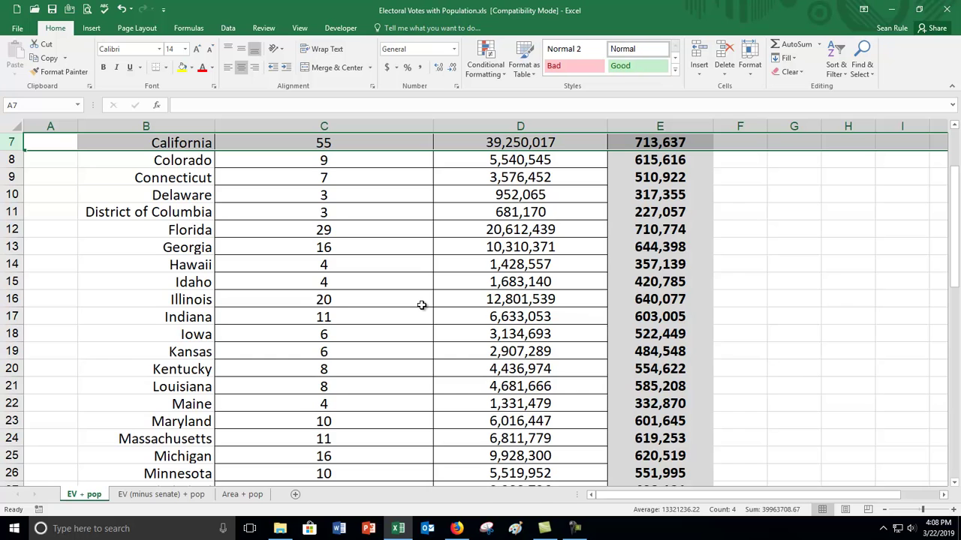
{"action": "scroll", "coordinate": [422, 305], "scroll_direction": "up", "scroll_amount": 2}
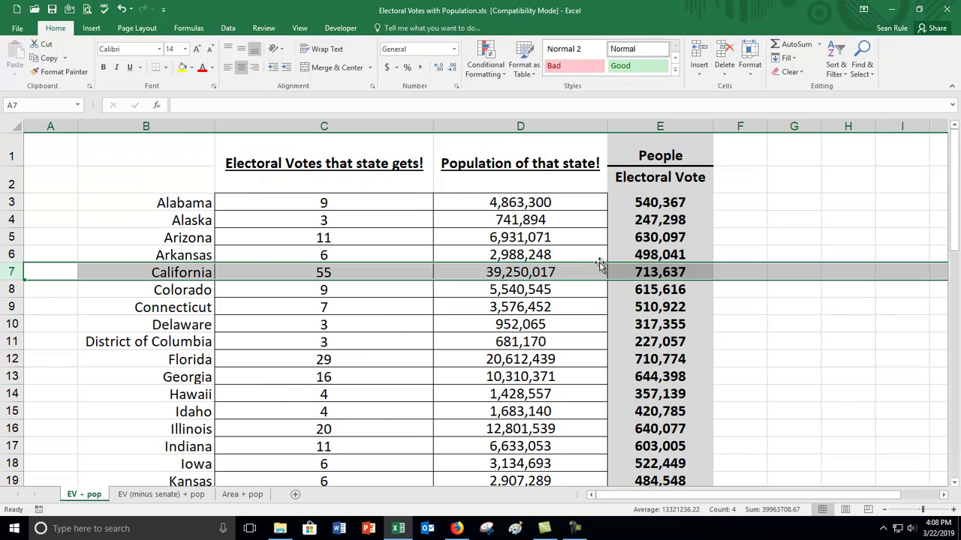
On the EV (minus senate) + pop sheet, fill D3:D53 with each state's electoral votes minus 2, starting with =C3-2.
{"action": "left_click", "coordinate": [168, 496]}
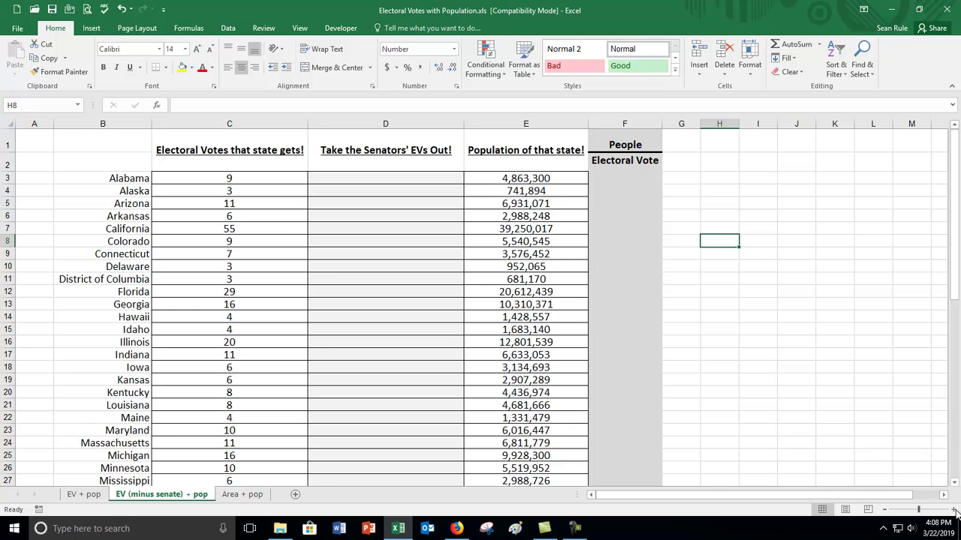
{"action": "left_click", "coordinate": [953, 509]}
{"action": "left_click", "coordinate": [953, 510]}
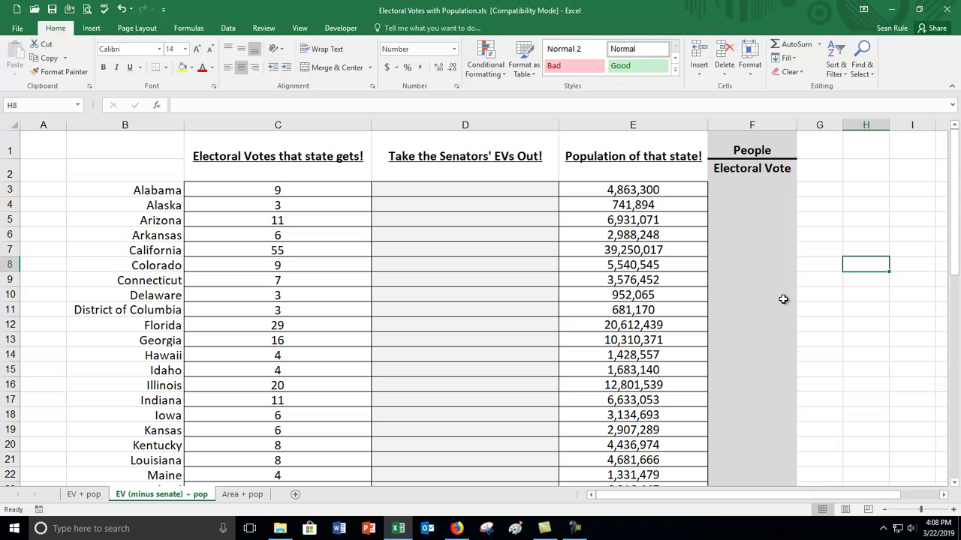
{"action": "left_click", "coordinate": [388, 194]}
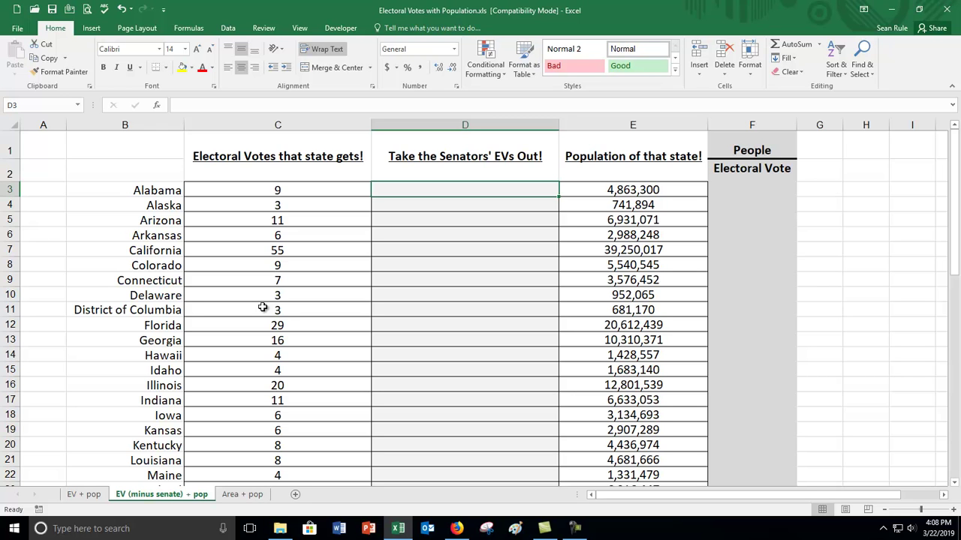
{"action": "type", "text": "="}
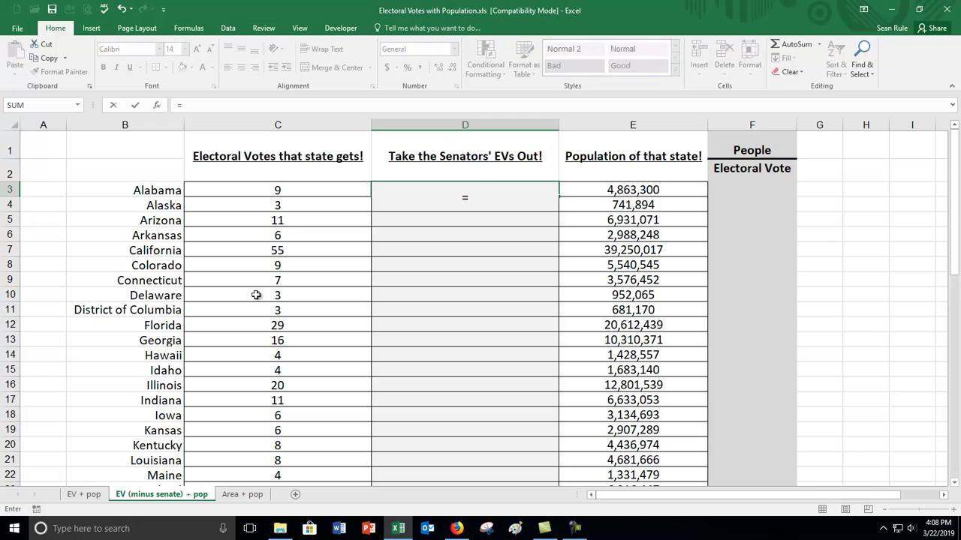
{"action": "left_click", "coordinate": [280, 192]}
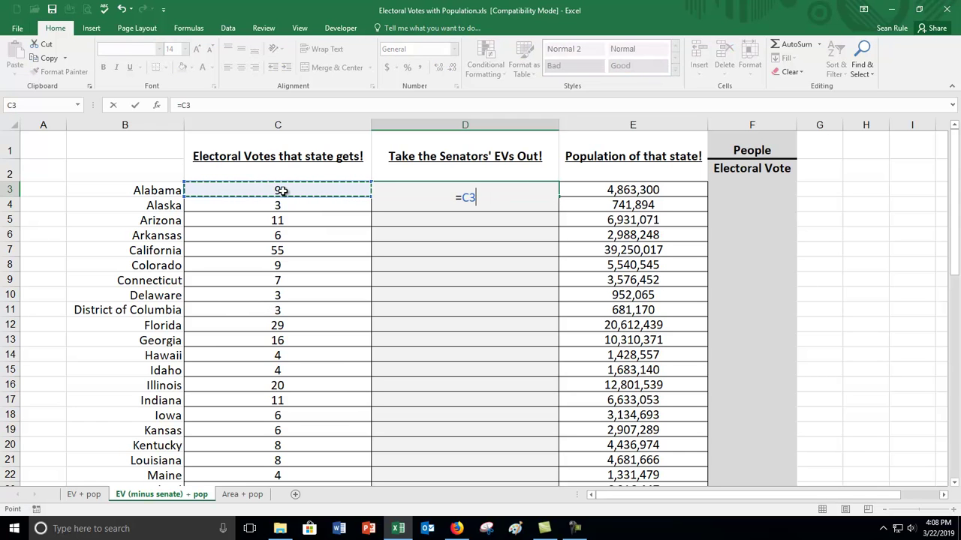
{"action": "type", "text": "-2"}
{"action": "key", "text": "Return"}
{"action": "left_click", "coordinate": [457, 191]}
{"action": "double_click", "coordinate": [558, 198]}
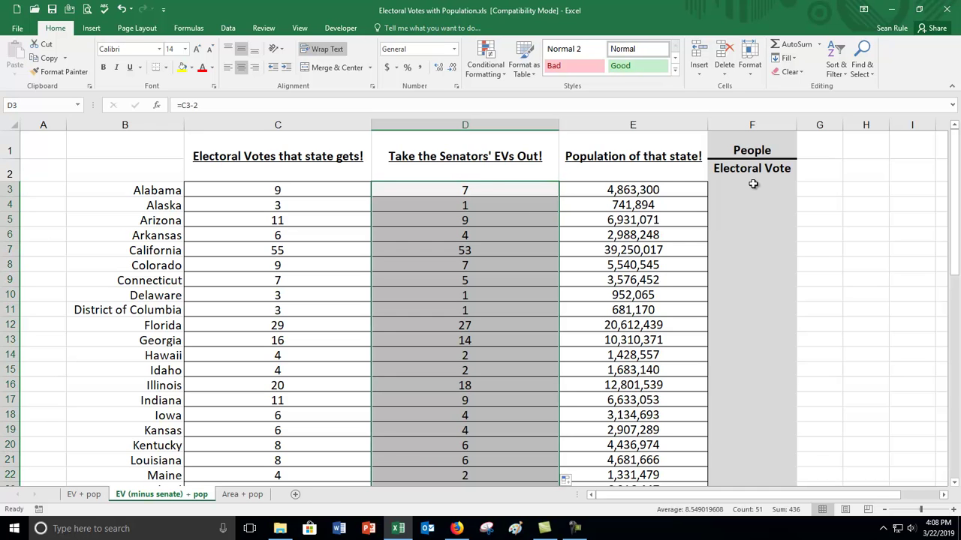
Compare the electoral votes with and without the senators' two for Alabama and California.
{"action": "left_click", "coordinate": [480, 192]}
{"action": "left_click", "coordinate": [294, 194]}
{"action": "left_click", "coordinate": [462, 189]}
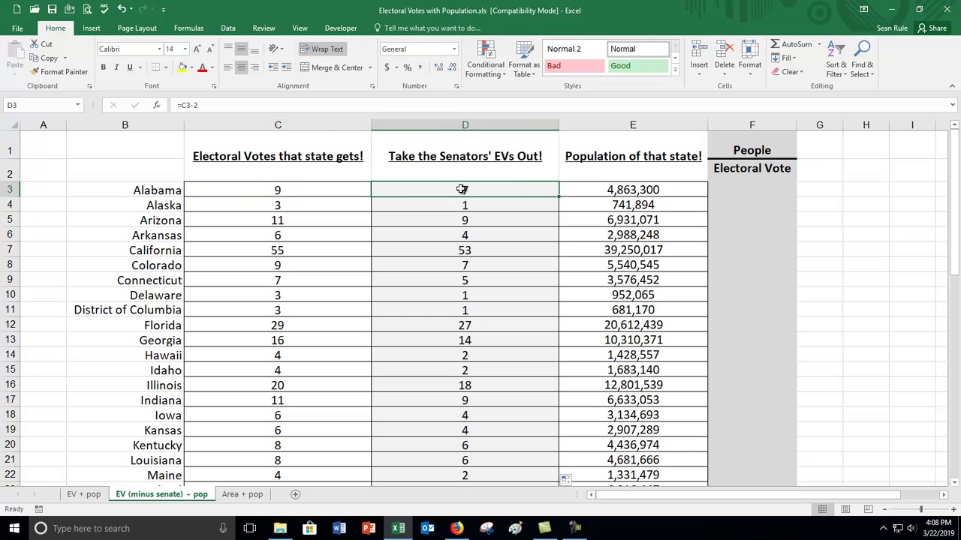
{"action": "left_click", "coordinate": [231, 243]}
{"action": "left_click", "coordinate": [293, 252]}
{"action": "left_click", "coordinate": [447, 254]}
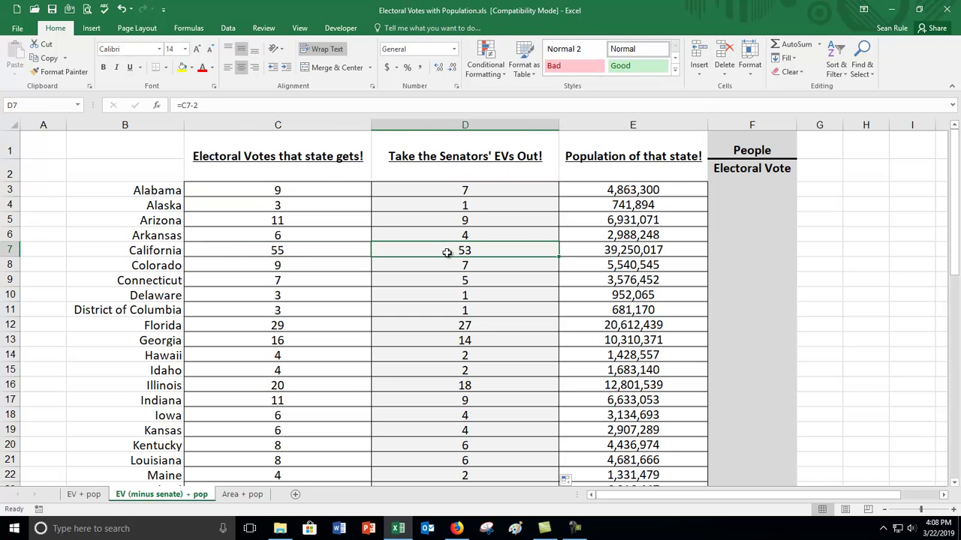
Compute people per electoral vote with =E3/D3 in F3 and fill the formula down to F53.
{"action": "left_click", "coordinate": [724, 187]}
{"action": "type", "text": "="}
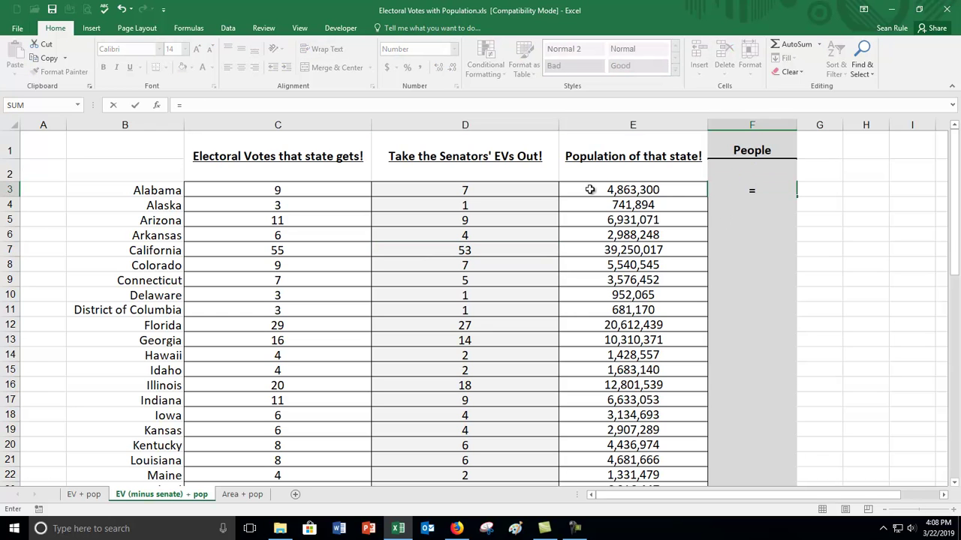
{"action": "left_click", "coordinate": [597, 190]}
{"action": "type", "text": "/"}
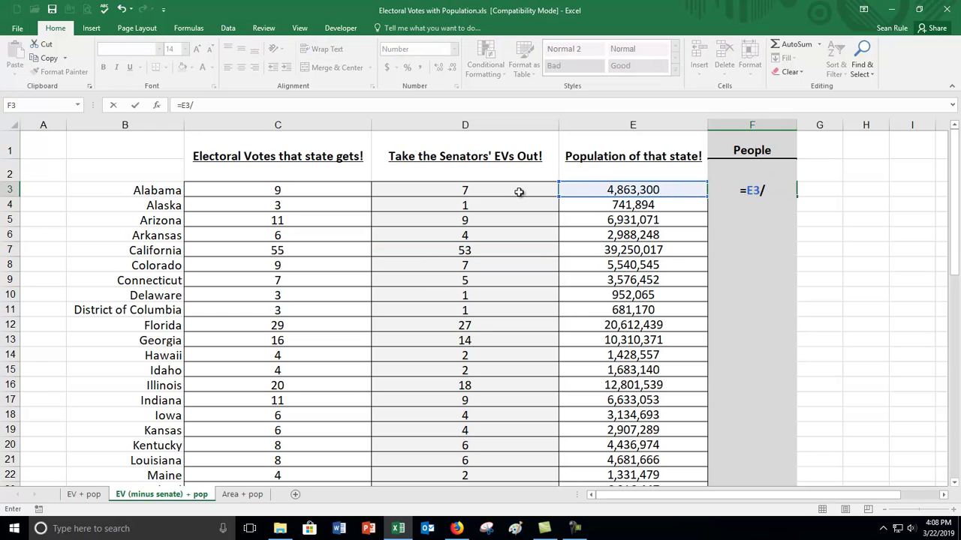
{"action": "left_click", "coordinate": [518, 193]}
{"action": "key", "text": "Return"}
{"action": "key", "text": "Up"}
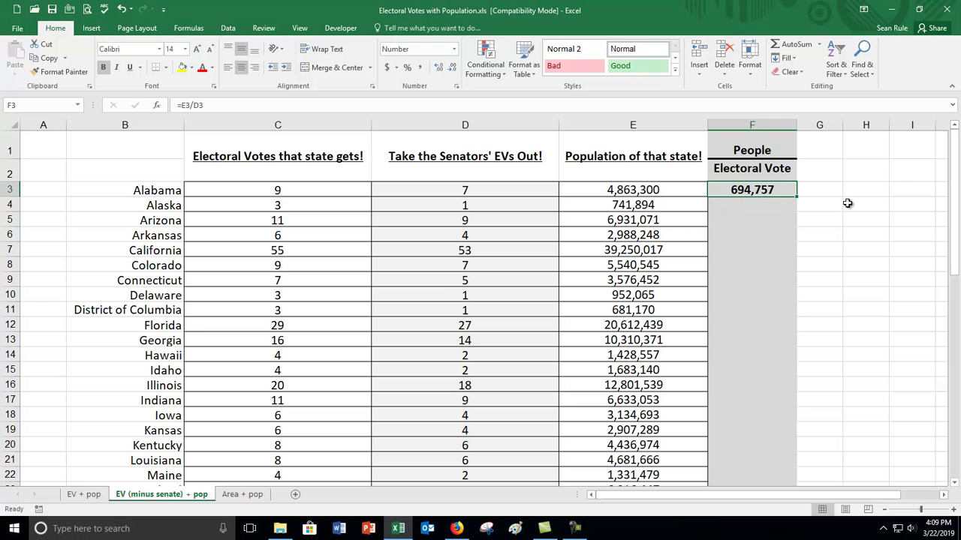
{"action": "left_click_drag", "start_coordinate": [797, 198], "coordinate": [797, 198]}
{"action": "double_click", "coordinate": [797, 198]}
Calculate the mean people per electoral vote in F55 with =AVERAGE(F3:F53).
{"action": "scroll", "coordinate": [768, 314], "scroll_direction": "down", "scroll_amount": 5}
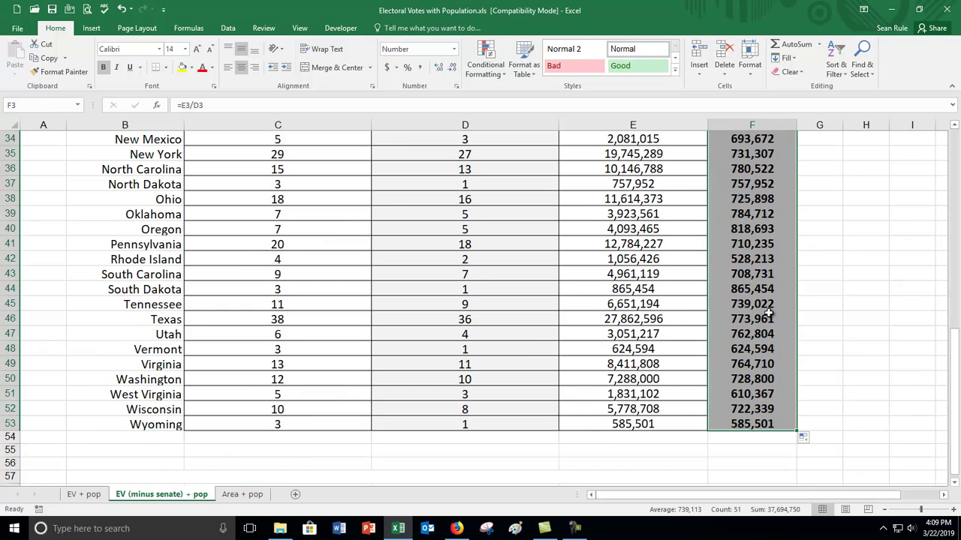
{"action": "left_click", "coordinate": [742, 450]}
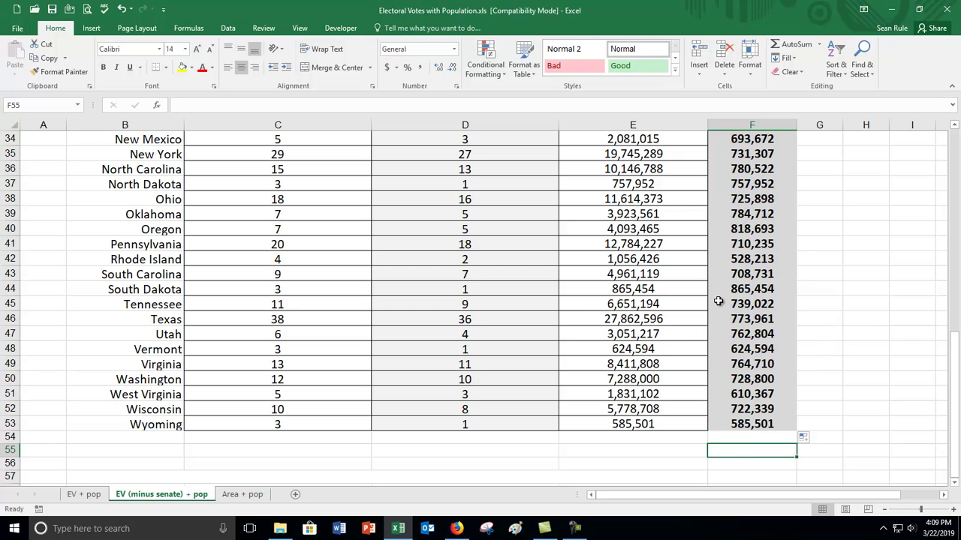
{"action": "type", "text": "=average("}
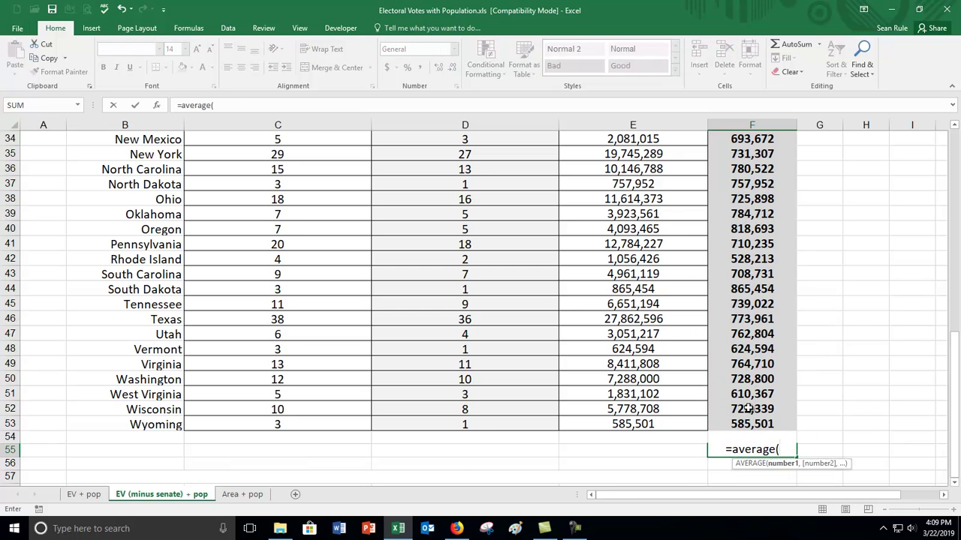
{"action": "left_click_drag", "start_coordinate": [744, 420], "coordinate": [735, 188]}
{"action": "key", "text": "Return"}
{"action": "scroll", "coordinate": [793, 408], "scroll_direction": "down", "scroll_amount": 1}
{"action": "left_click", "coordinate": [793, 418]}
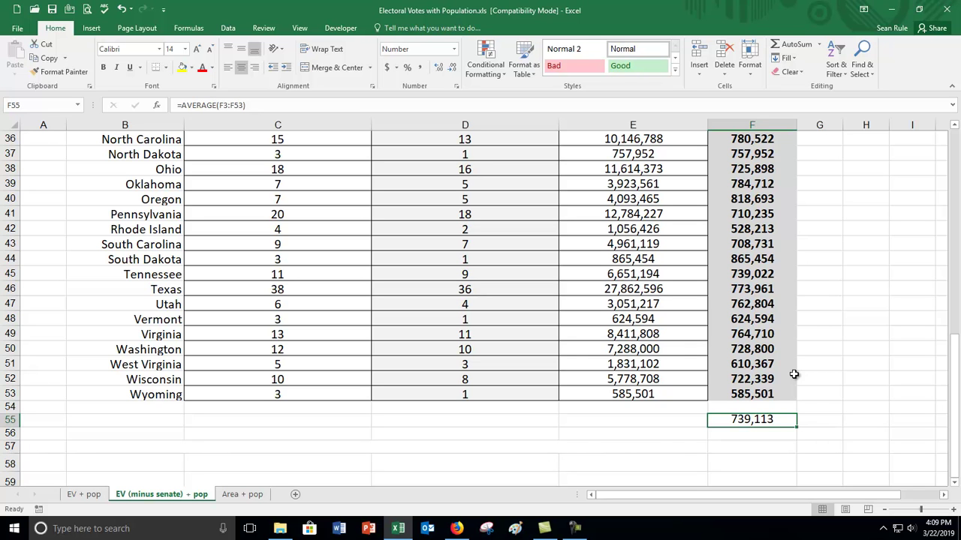
Calculate the standard deviation of people per electoral vote in F56 with =STDEV(F3:F53).
{"action": "key", "text": "Down"}
{"action": "type", "text": "=stdev("}
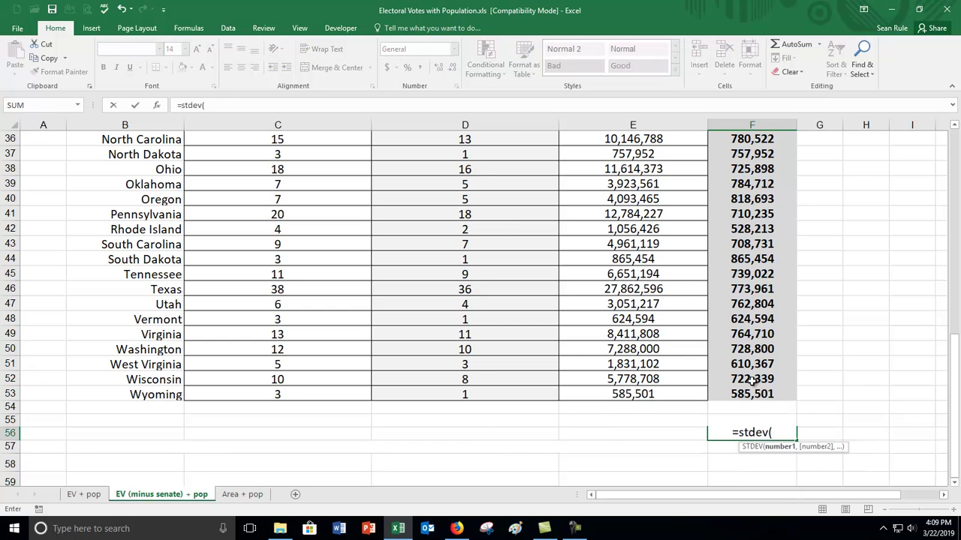
{"action": "left_click_drag", "start_coordinate": [754, 394], "coordinate": [754, 191]}
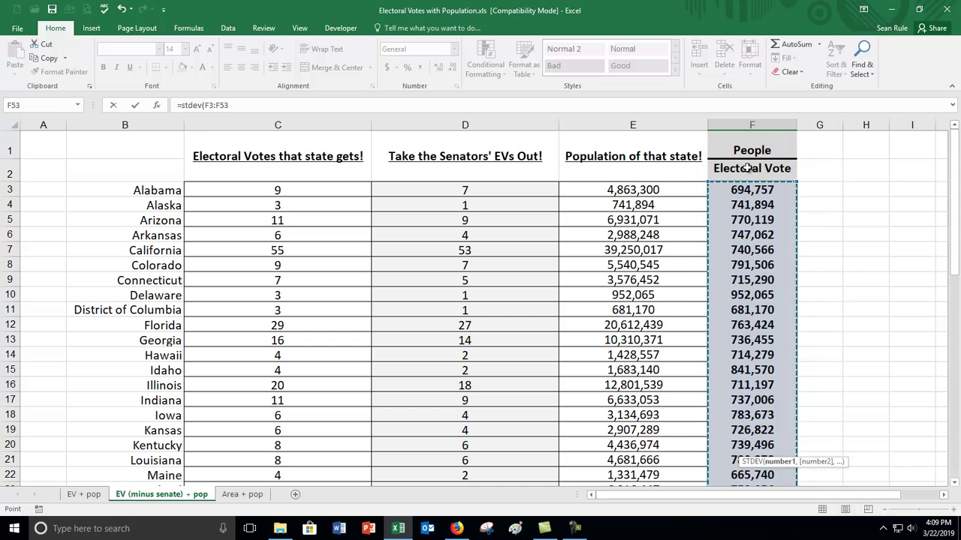
{"action": "key", "text": "Return"}
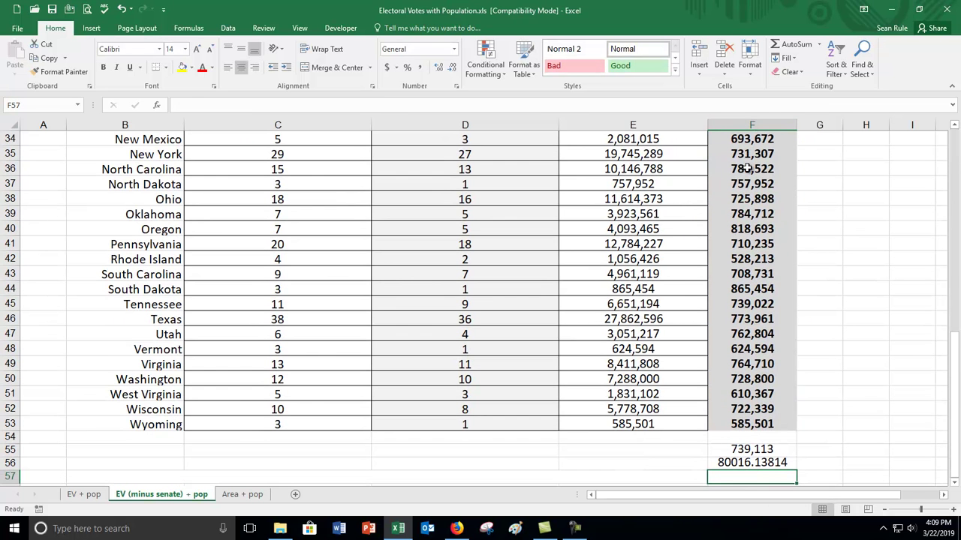
Reduce the standard deviation in F56 to zero decimal places.
{"action": "left_click", "coordinate": [759, 459]}
{"action": "left_click", "coordinate": [453, 68]}
{"action": "left_click", "coordinate": [453, 68]}
{"action": "left_click", "coordinate": [453, 68]}
{"action": "left_click", "coordinate": [453, 67]}
{"action": "left_click", "coordinate": [454, 67]}
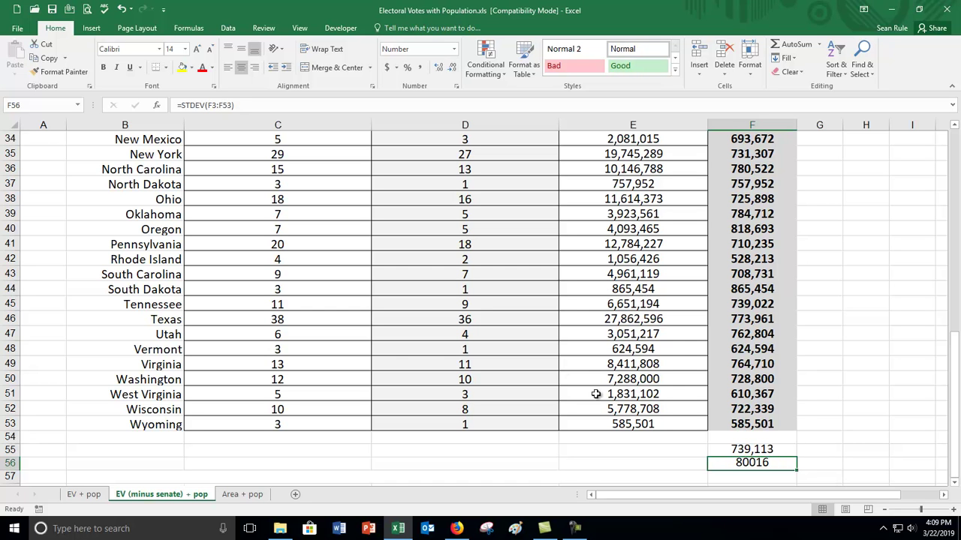
Go to the EV + pop sheet and examine the standard deviation in E56 for comparison.
{"action": "left_click", "coordinate": [90, 495]}
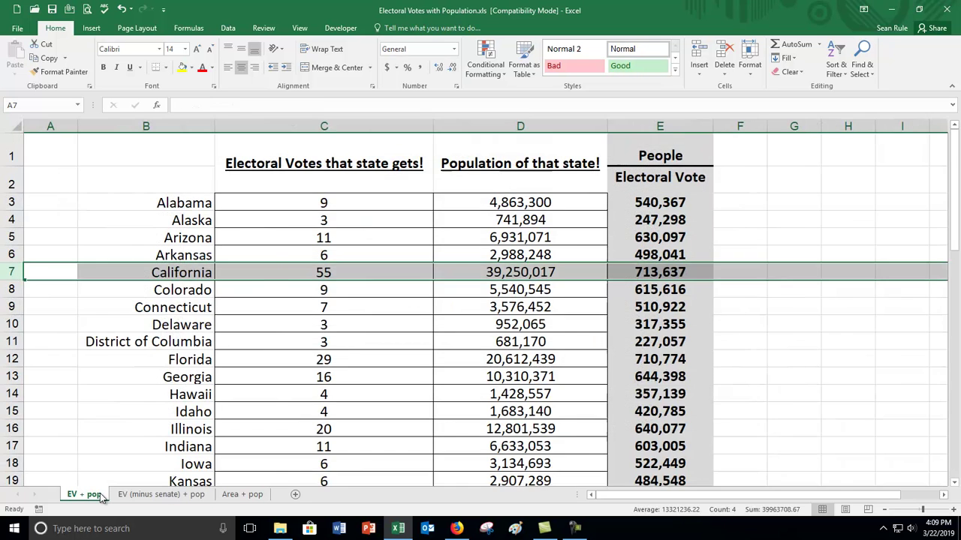
{"action": "scroll", "coordinate": [583, 431], "scroll_direction": "down", "scroll_amount": 19}
{"action": "scroll", "coordinate": [697, 217], "scroll_direction": "up", "scroll_amount": 4}
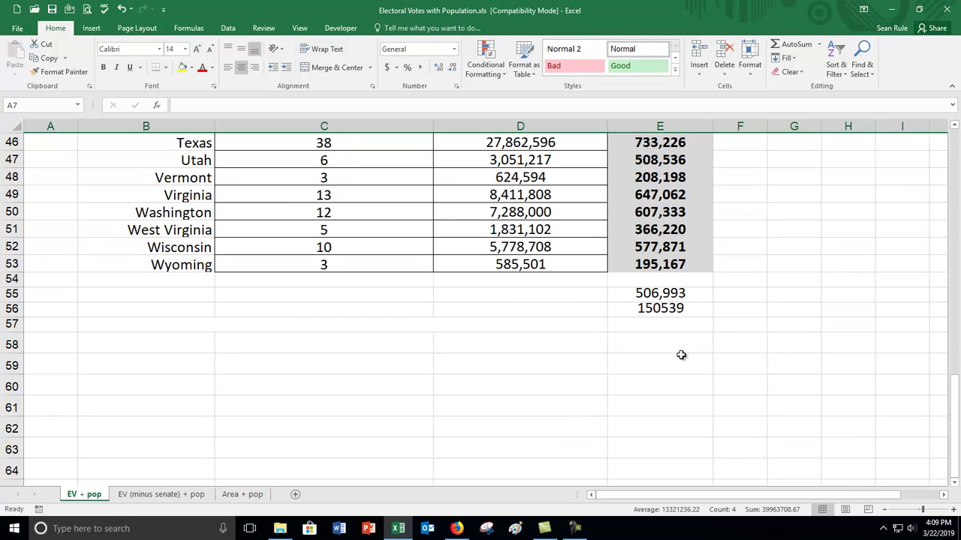
{"action": "left_click", "coordinate": [665, 309]}
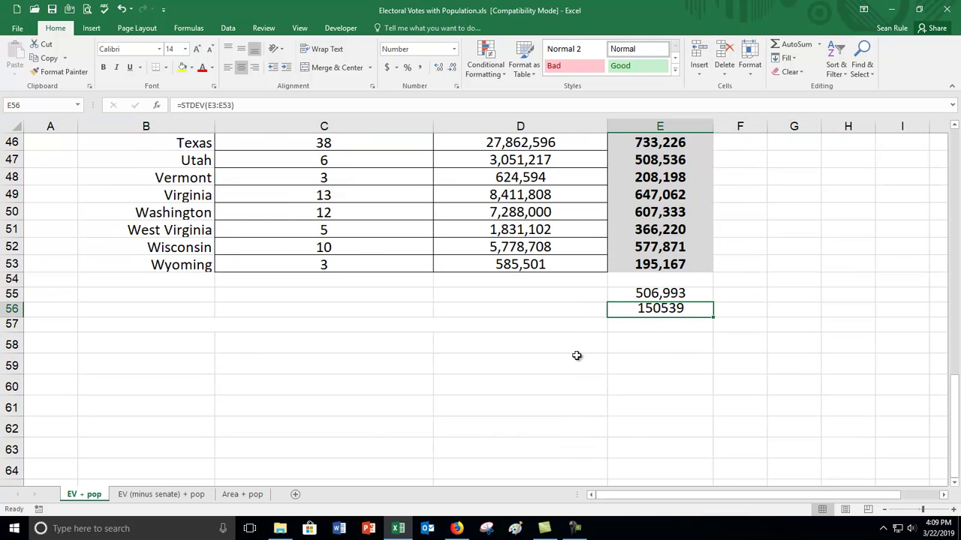
Return to the EV (minus senate) + pop sheet and examine Wyoming's people per electoral vote and California's whole row.
{"action": "left_click", "coordinate": [159, 496]}
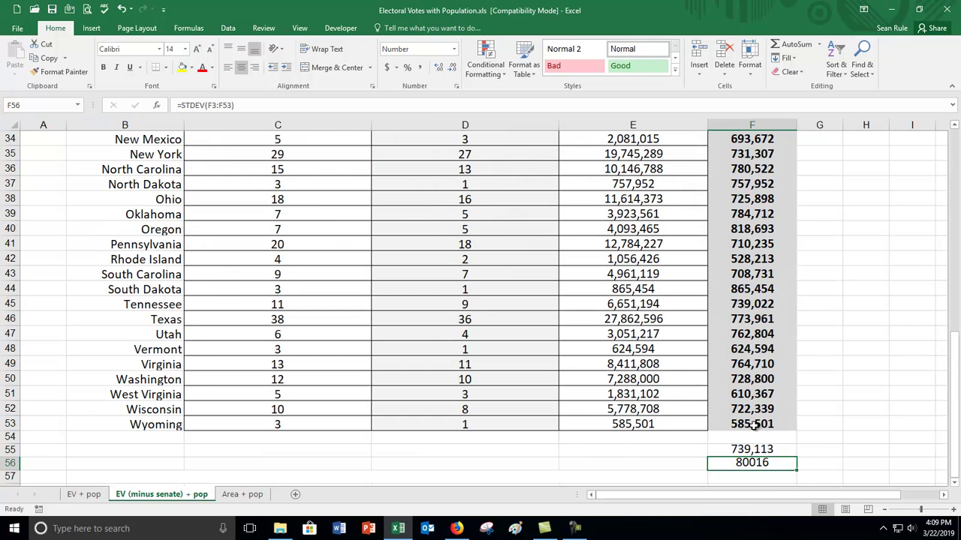
{"action": "left_click_drag", "start_coordinate": [751, 425], "coordinate": [724, 426]}
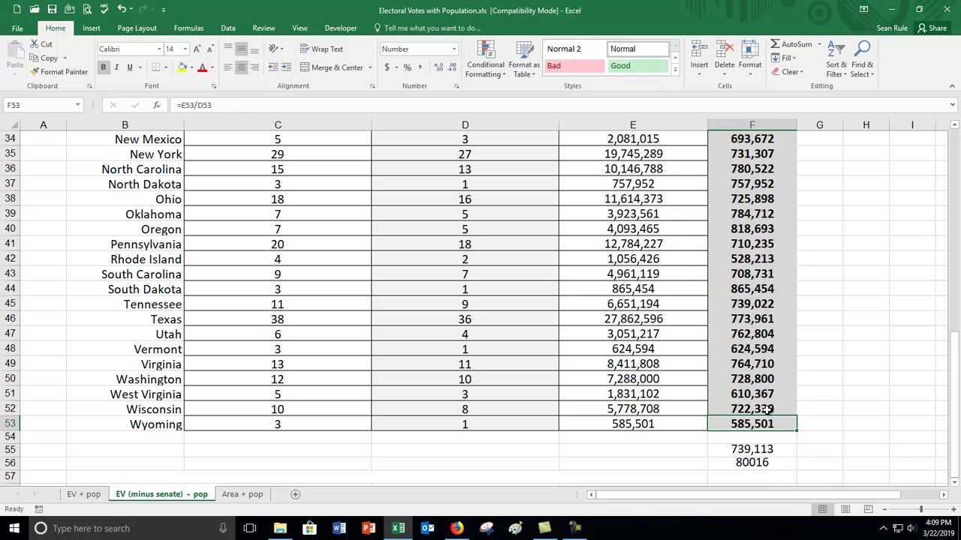
{"action": "scroll", "coordinate": [728, 381], "scroll_direction": "up", "scroll_amount": 7}
{"action": "scroll", "coordinate": [728, 381], "scroll_direction": "up", "scroll_amount": 4}
{"action": "left_click", "coordinate": [11, 249]}
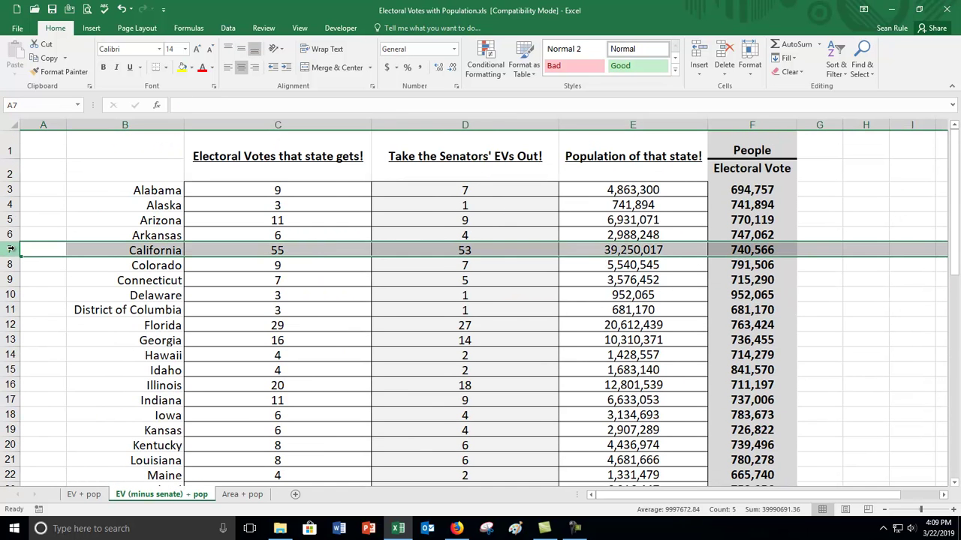
{"action": "scroll", "coordinate": [663, 377], "scroll_direction": "down", "scroll_amount": 12}
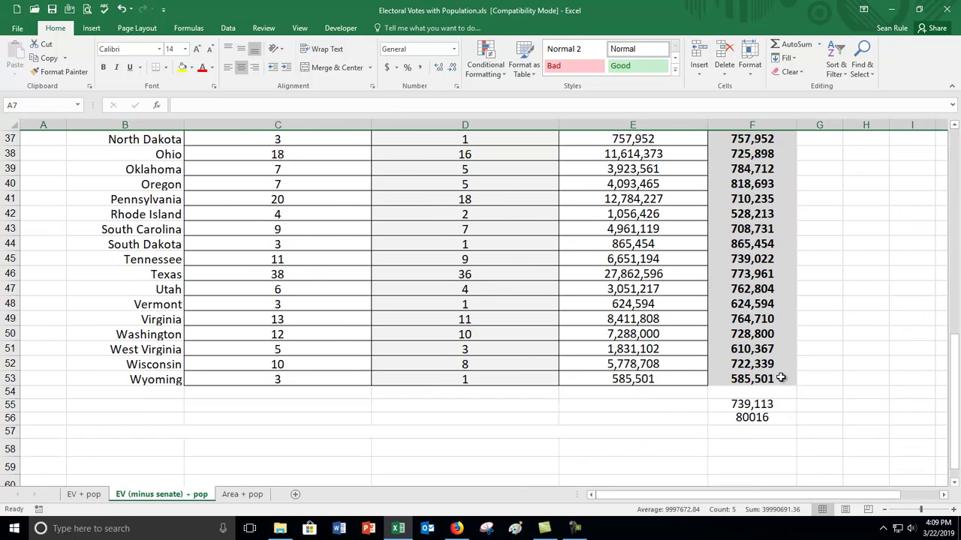
{"action": "left_click", "coordinate": [715, 381]}
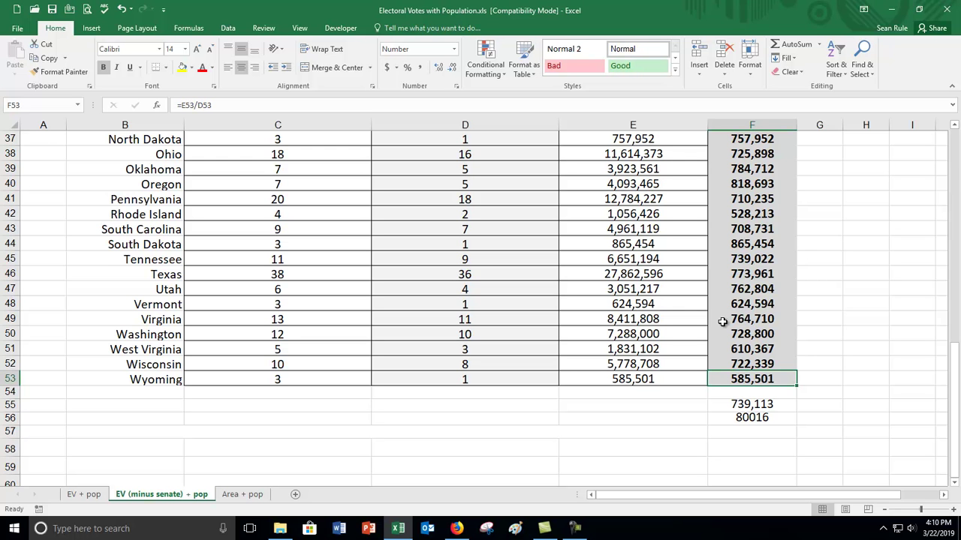
Highlight the whole Take the Senators' EVs Out! column for review.
{"action": "scroll", "coordinate": [682, 322], "scroll_direction": "up", "scroll_amount": 8}
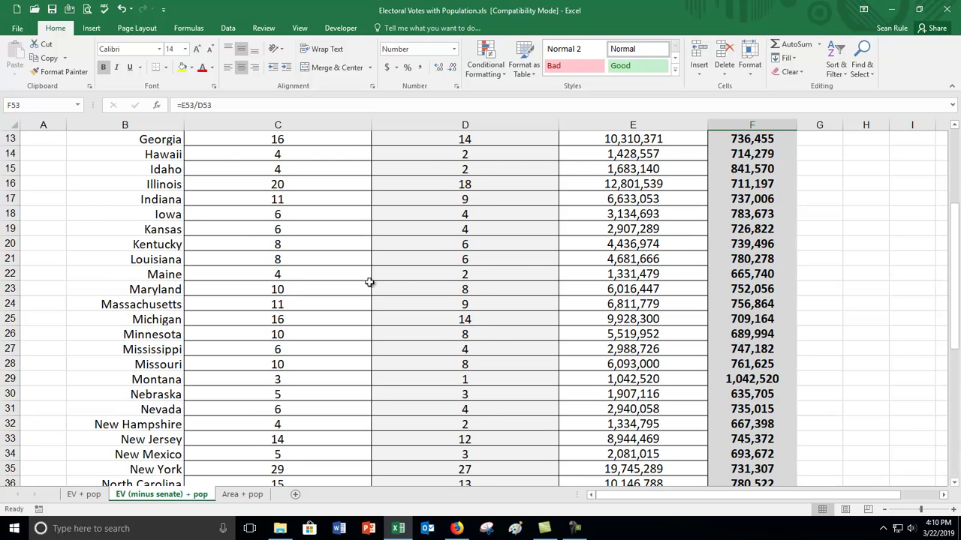
{"action": "scroll", "coordinate": [405, 274], "scroll_direction": "up", "scroll_amount": 4}
{"action": "left_click", "coordinate": [464, 126]}
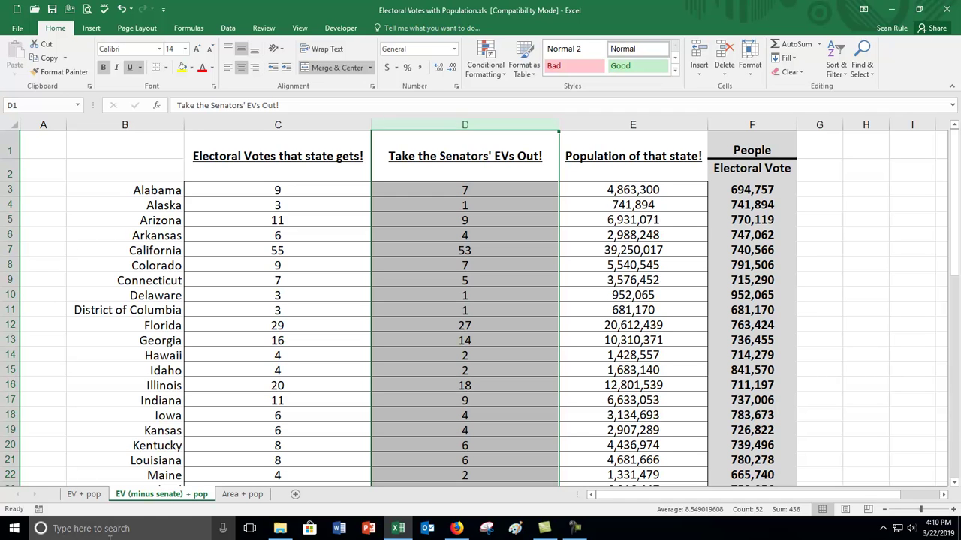
On the EV + pop sheet, delete the average and standard deviation in E55:E56 below the table.
{"action": "left_click", "coordinate": [83, 494]}
{"action": "scroll", "coordinate": [378, 393], "scroll_direction": "up", "scroll_amount": 5}
{"action": "scroll", "coordinate": [331, 368], "scroll_direction": "up", "scroll_amount": 4}
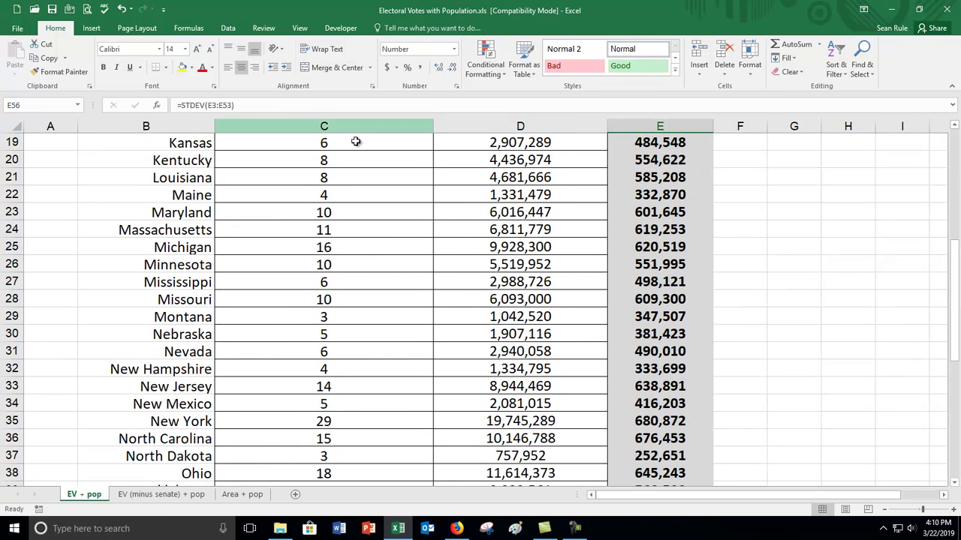
{"action": "scroll", "coordinate": [348, 358], "scroll_direction": "up", "scroll_amount": 6}
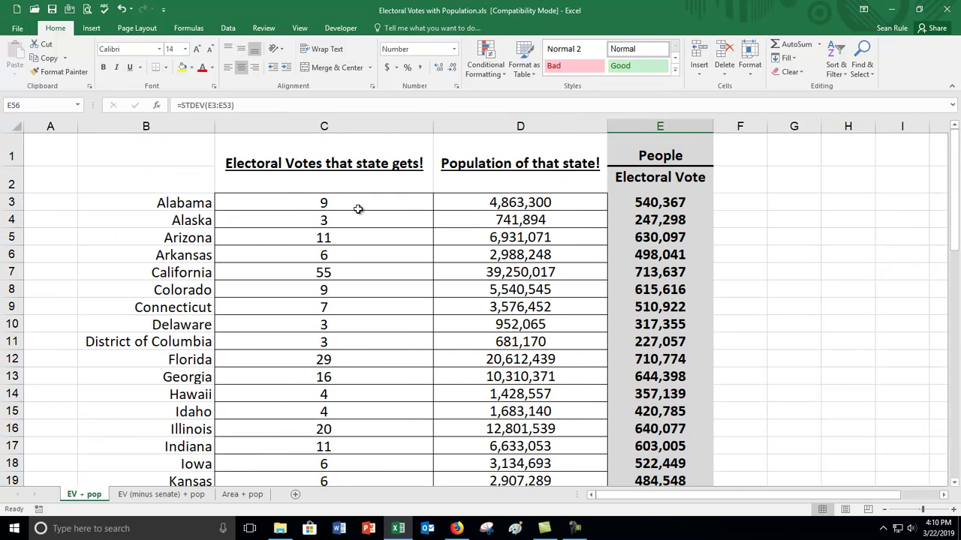
{"action": "scroll", "coordinate": [413, 463], "scroll_direction": "down", "scroll_amount": 13}
{"action": "left_click", "coordinate": [346, 388]}
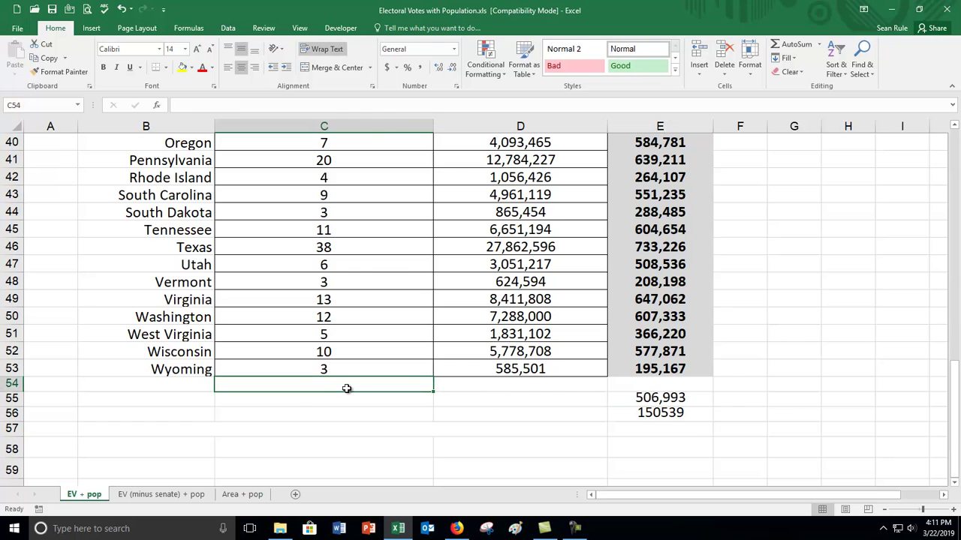
{"action": "left_click_drag", "start_coordinate": [654, 397], "coordinate": [647, 412]}
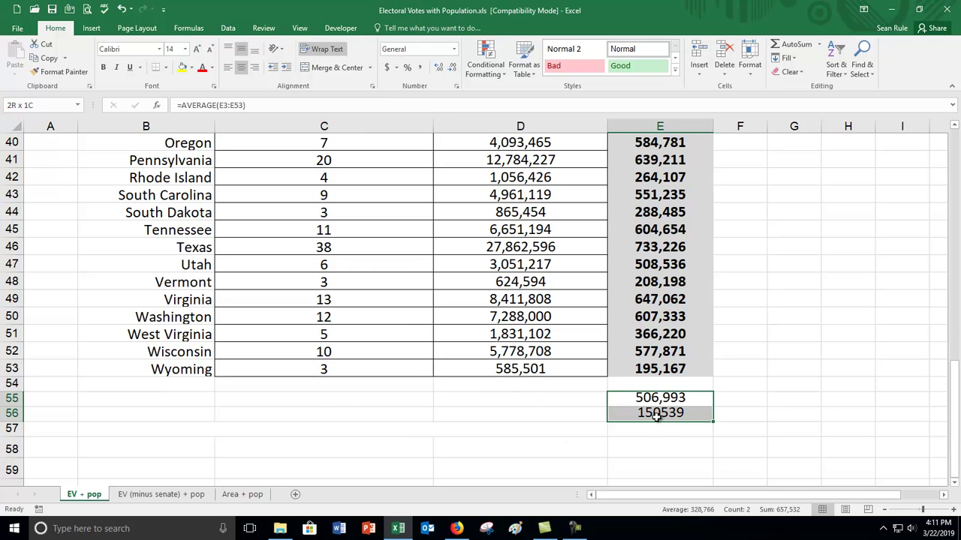
{"action": "key", "text": "Delete"}
Switch back to the EV (minus senate) + pop sheet.
{"action": "scroll", "coordinate": [638, 407], "scroll_direction": "up", "scroll_amount": 4}
{"action": "scroll", "coordinate": [639, 407], "scroll_direction": "up", "scroll_amount": 9}
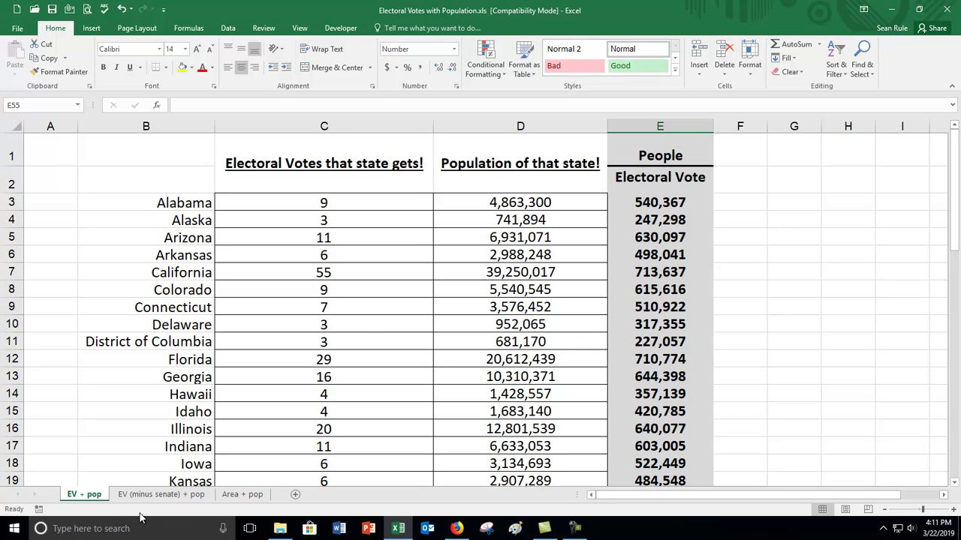
{"action": "key", "text": "ctrl+Page_Down"}
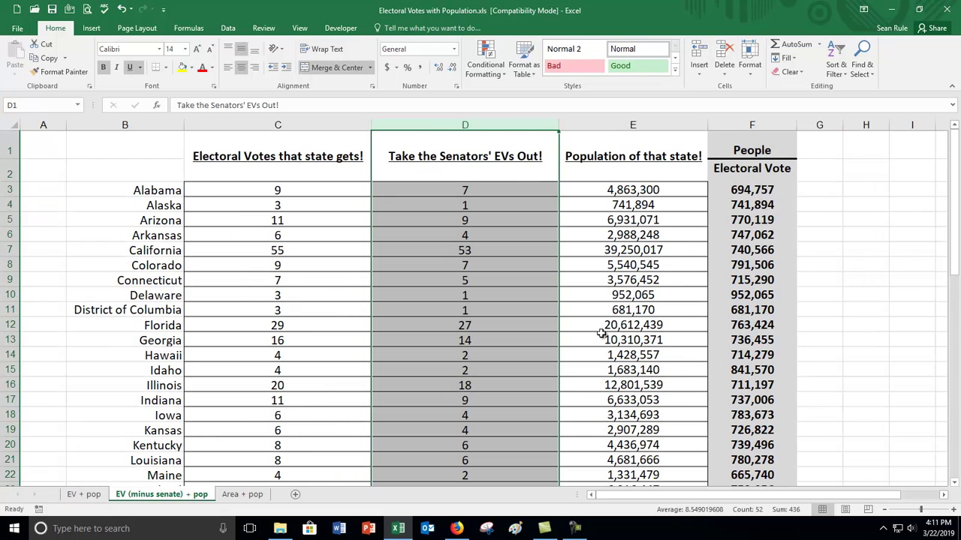
Total the electoral votes without the senators' EVs in D54 by summing D3:D53.
{"action": "left_click", "coordinate": [488, 186]}
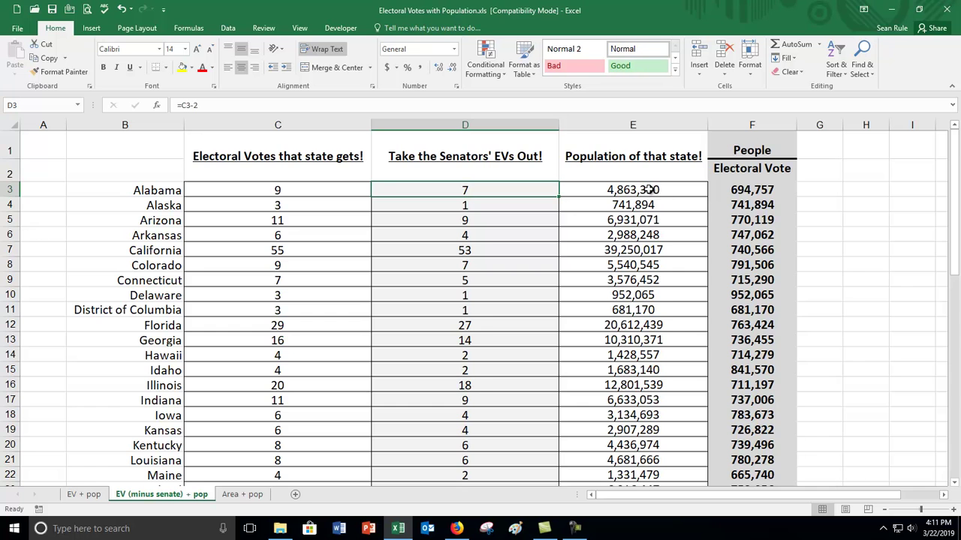
{"action": "scroll", "coordinate": [650, 190], "scroll_direction": "down", "scroll_amount": 13}
{"action": "left_click", "coordinate": [475, 301]}
{"action": "type", "text": "=sum("}
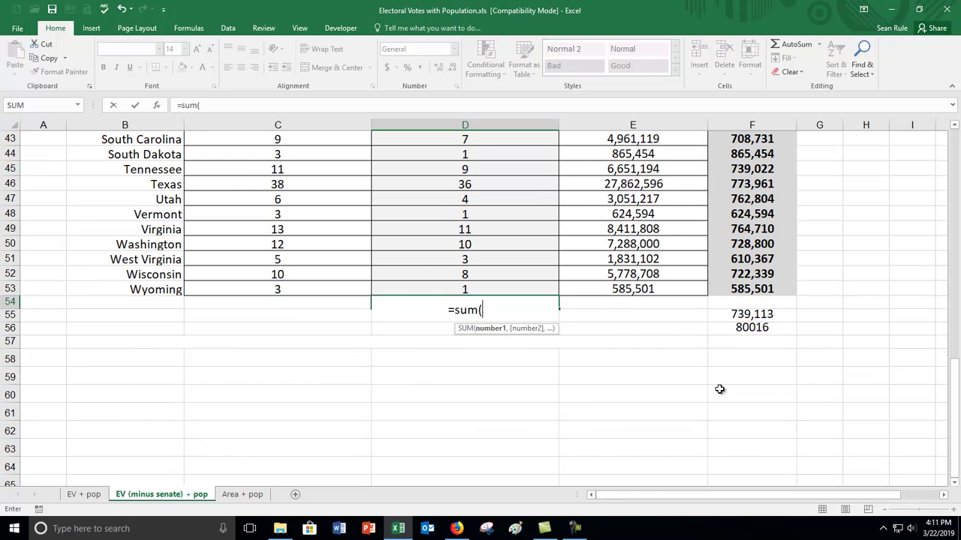
{"action": "left_click_drag", "start_coordinate": [465, 289], "coordinate": [456, 190]}
{"action": "key", "text": "Return"}
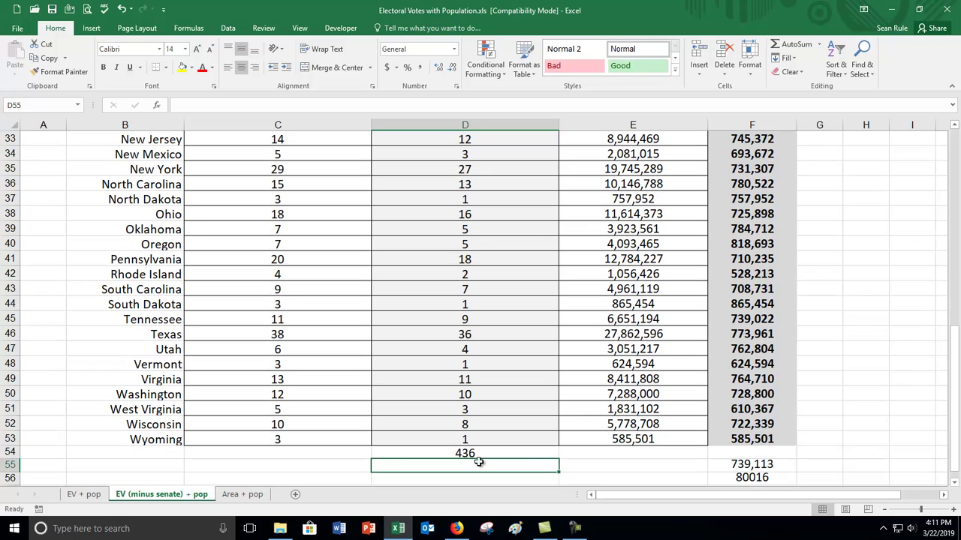
{"action": "left_click", "coordinate": [472, 452]}
Total the state populations in E54 with the formula =SUM(E3:E53).
{"action": "left_click", "coordinate": [593, 453]}
{"action": "type", "text": "="}
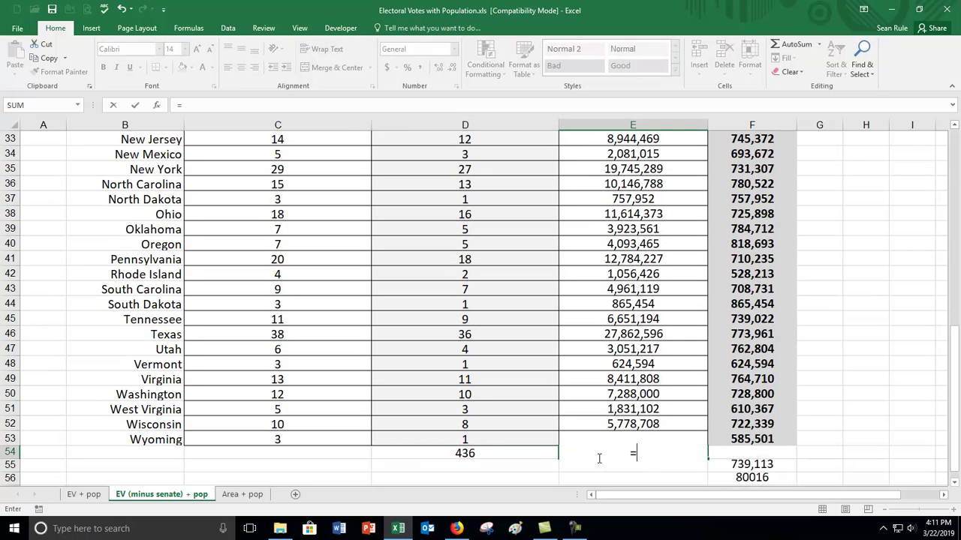
{"action": "type", "text": "sum("}
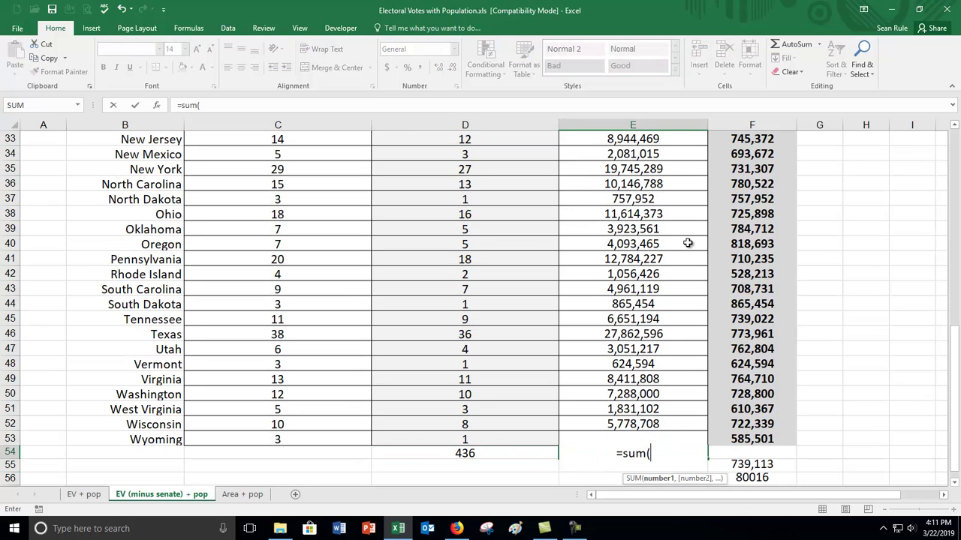
{"action": "scroll", "coordinate": [686, 267], "scroll_direction": "up", "scroll_amount": 10}
{"action": "scroll", "coordinate": [685, 262], "scroll_direction": "up", "scroll_amount": 1}
{"action": "left_click_drag", "start_coordinate": [688, 189], "coordinate": [584, 430]}
{"action": "type", "text": ")"}
{"action": "key", "text": "Return"}
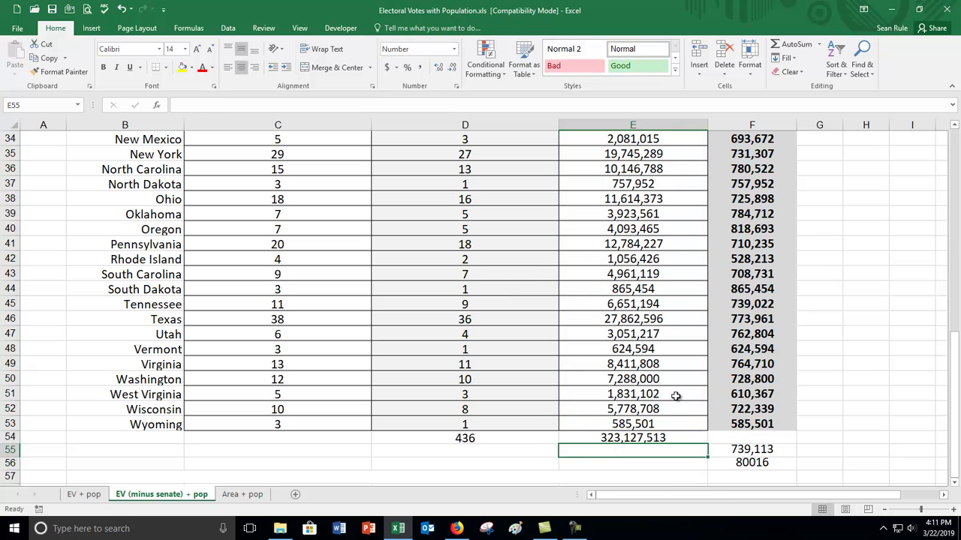
Switch to Firefox and look up "us population" to check the total in E54, then return to the Excel workbook.
{"action": "left_click", "coordinate": [634, 438]}
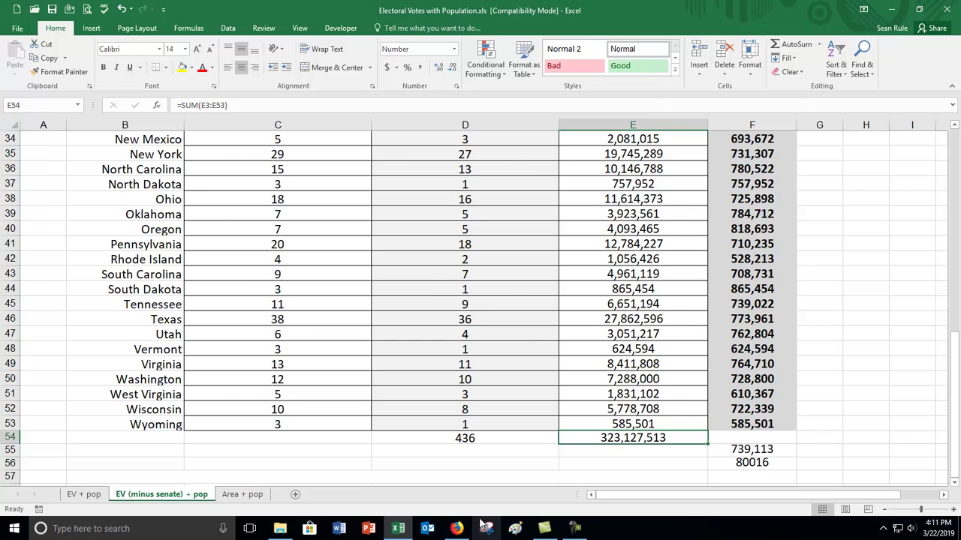
{"action": "left_click", "coordinate": [454, 528]}
{"action": "left_click", "coordinate": [299, 48]}
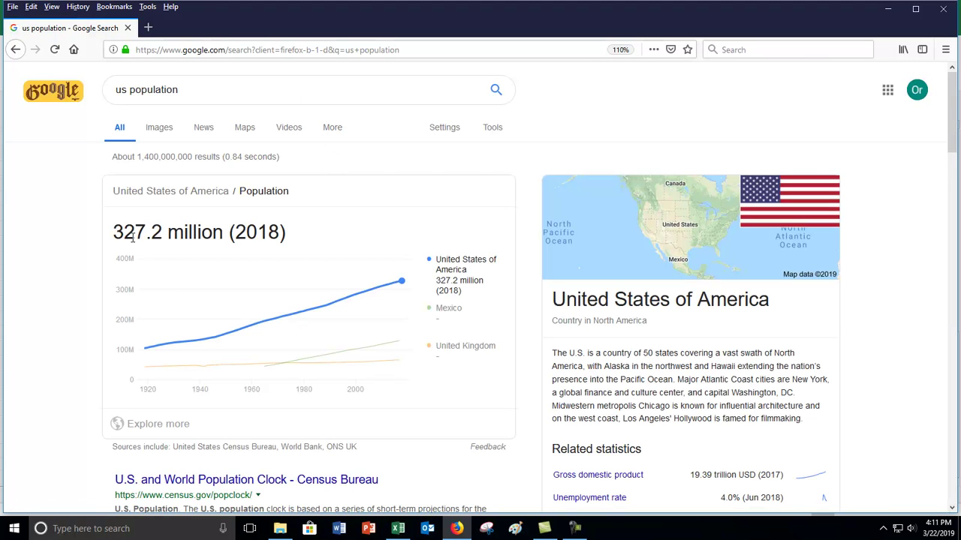
{"action": "left_click", "coordinate": [886, 11]}
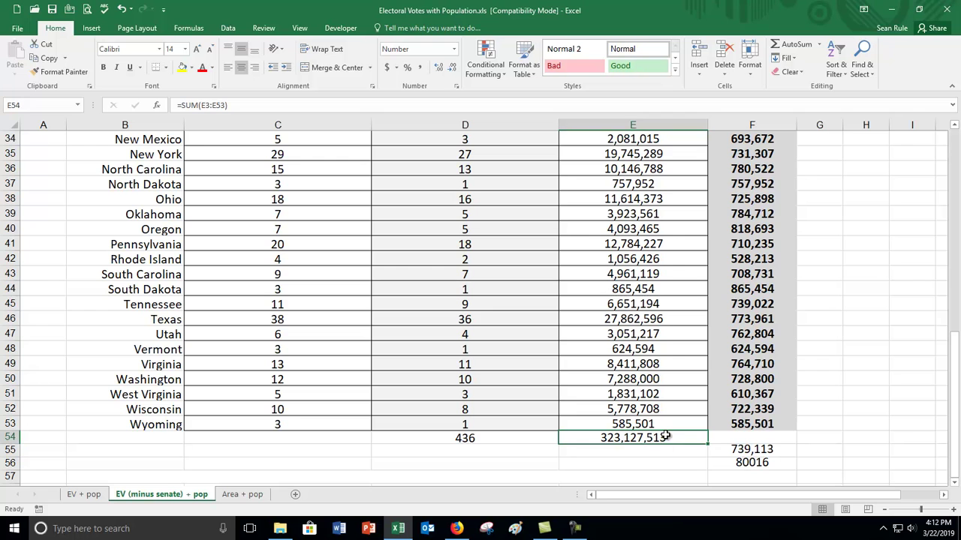
Delete the whole People / Electoral Vote column from the EV (minus senate) + pop sheet.
{"action": "scroll", "coordinate": [747, 424], "scroll_direction": "up", "scroll_amount": 11}
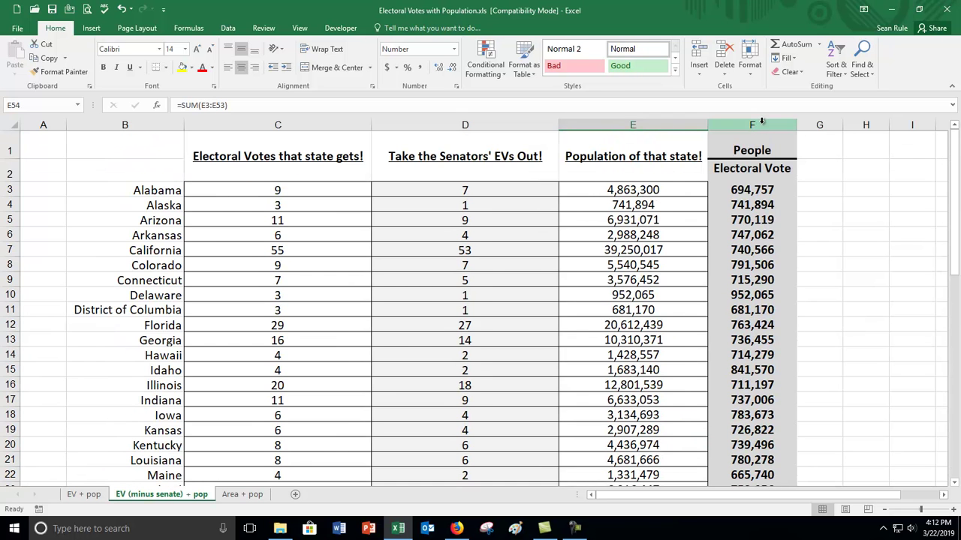
{"action": "left_click", "coordinate": [761, 121]}
{"action": "right_click", "coordinate": [761, 122]}
{"action": "left_click", "coordinate": [803, 222]}
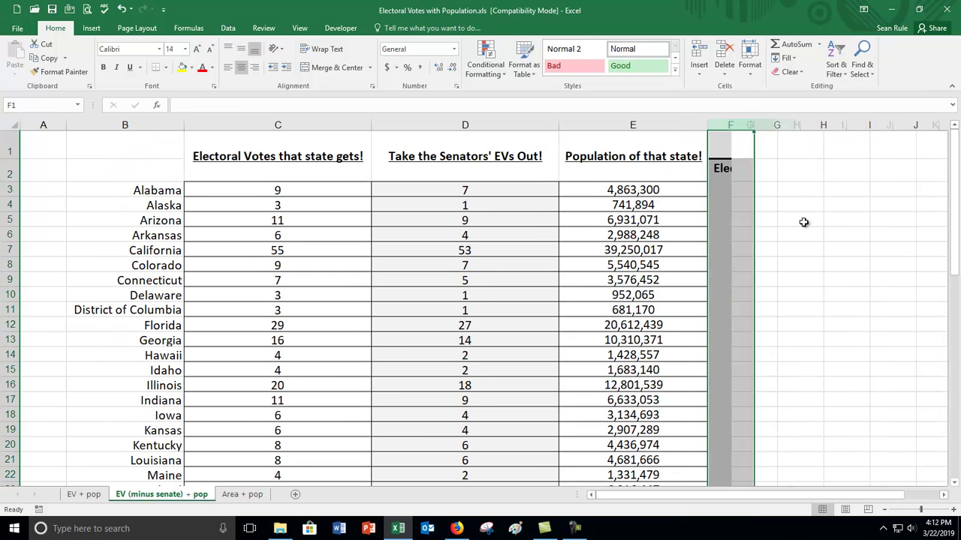
{"action": "left_click", "coordinate": [765, 234]}
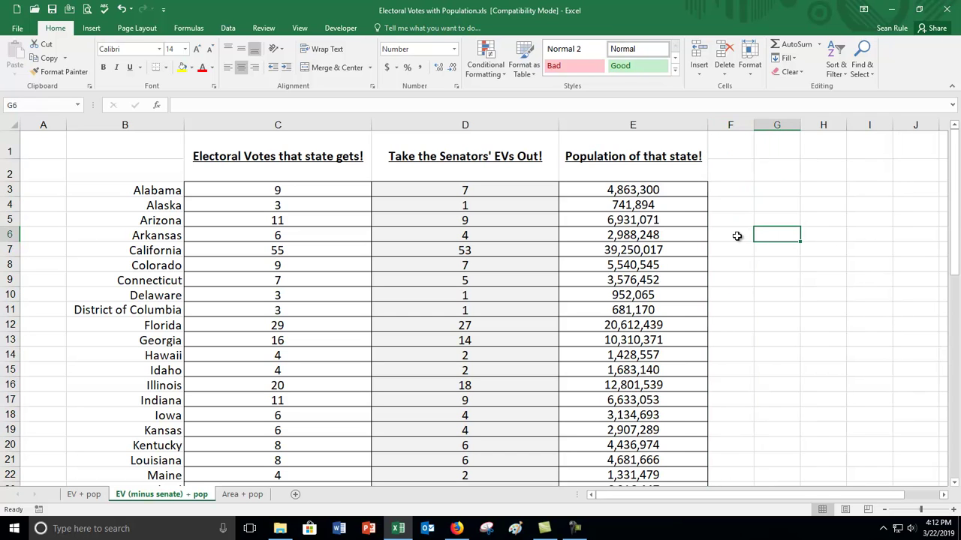
Review the reduced electoral votes in D3:D53, enter the heading "Allocate EV based on population" in F1 and fit column F's width.
{"action": "left_click_drag", "start_coordinate": [431, 190], "coordinate": [467, 436]}
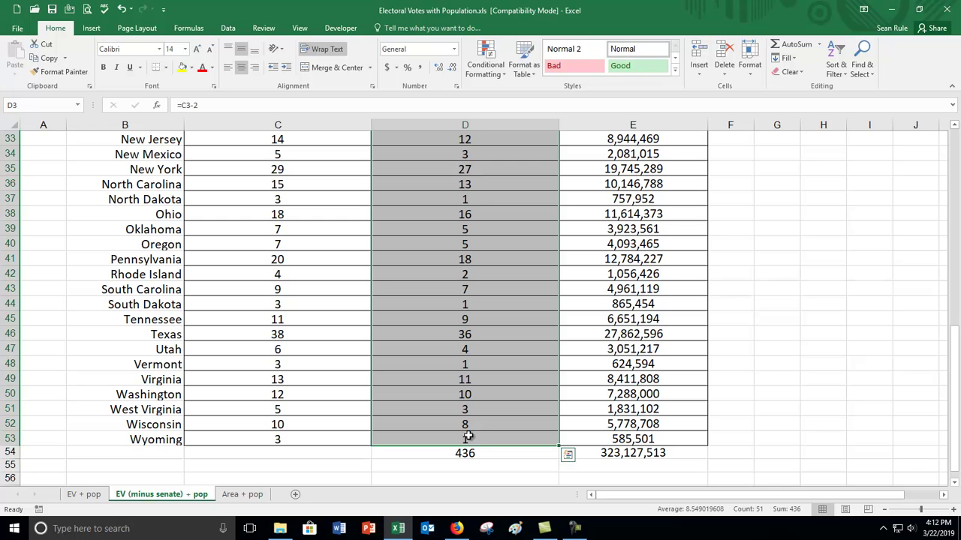
{"action": "scroll", "coordinate": [508, 380], "scroll_direction": "up", "scroll_amount": 11}
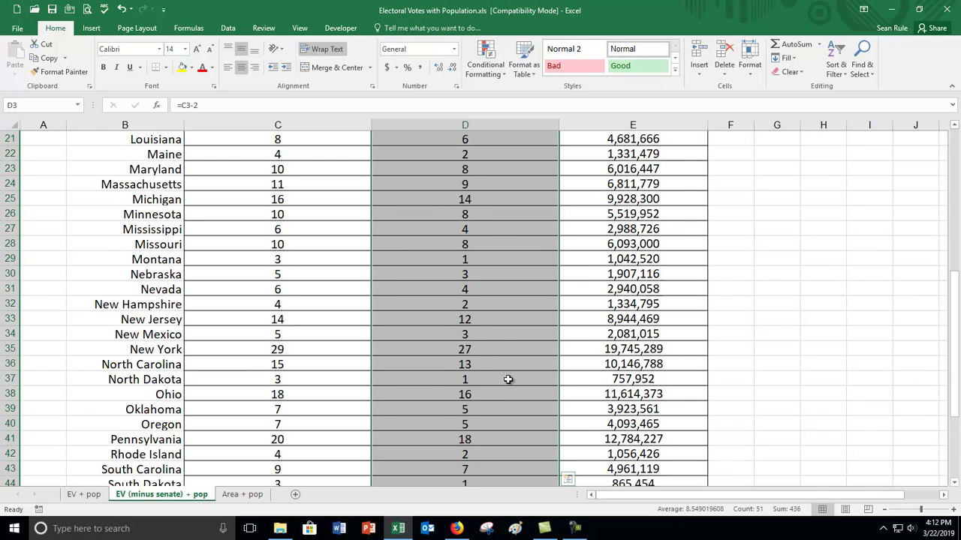
{"action": "left_click", "coordinate": [723, 161]}
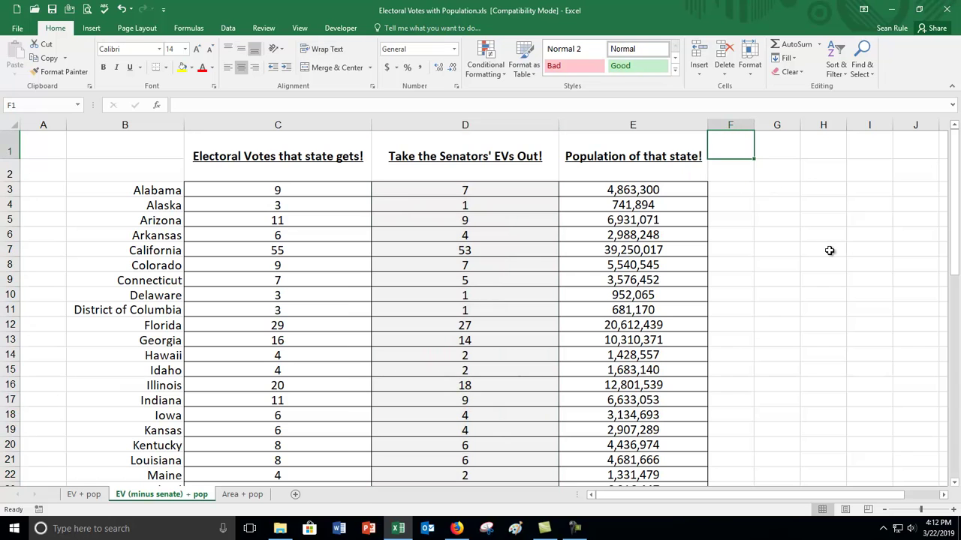
{"action": "type", "text": "Allocate"}
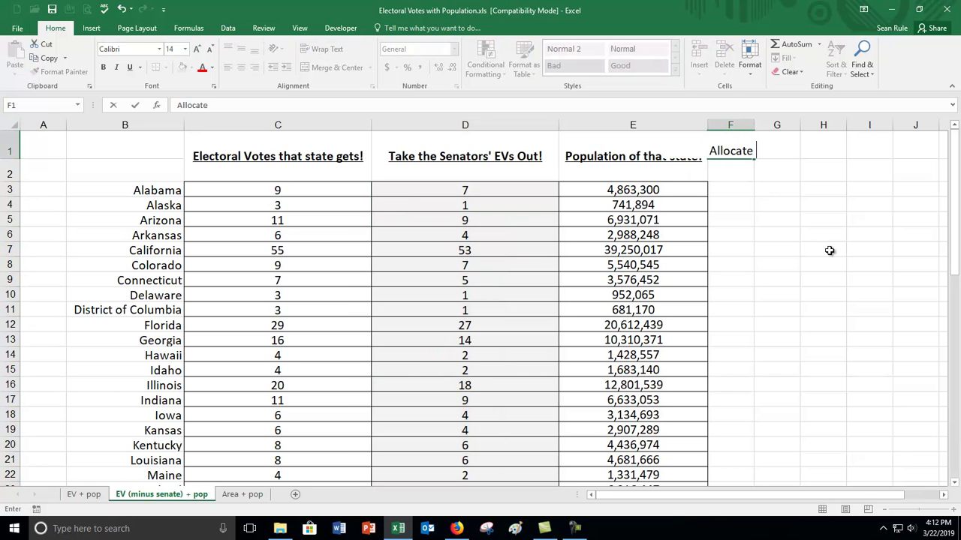
{"action": "type", "text": "EV based "}
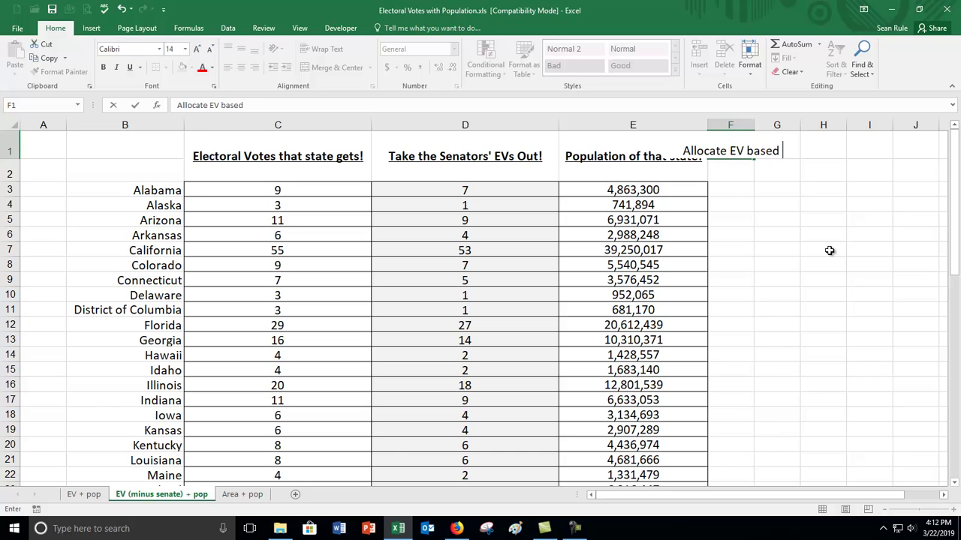
{"action": "type", "text": "on population"}
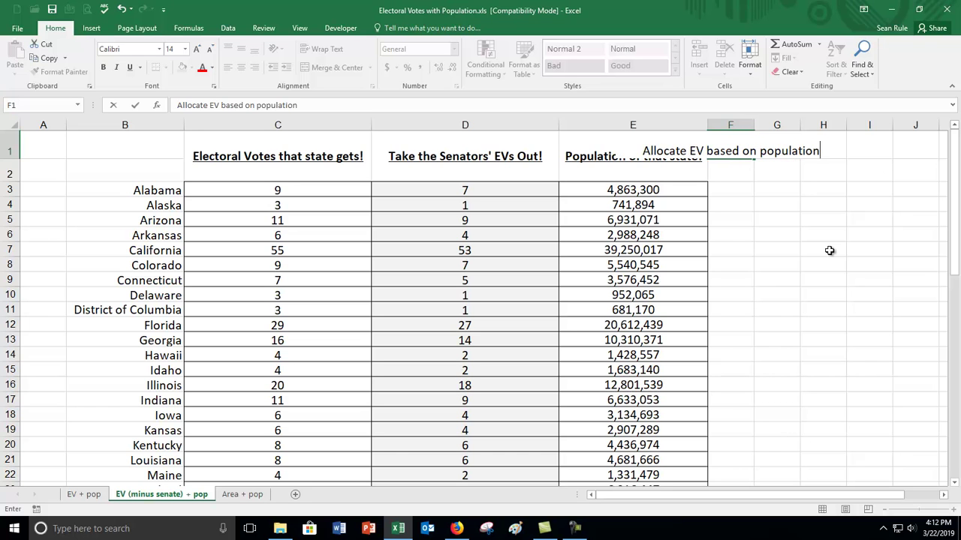
{"action": "key", "text": "Return"}
{"action": "double_click", "coordinate": [755, 125]}
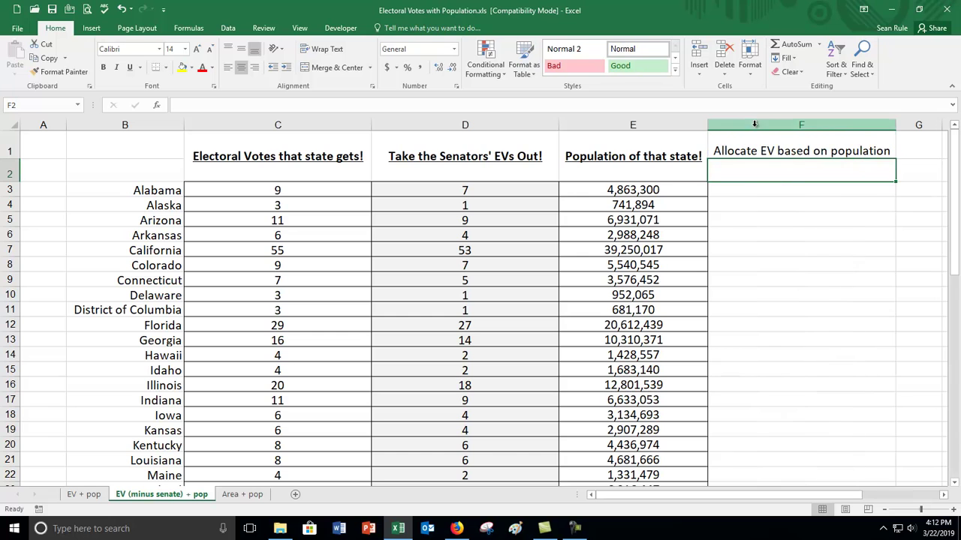
Merge and center the column F heading across F1:F2 and align it to the middle vertically.
{"action": "left_click_drag", "start_coordinate": [791, 143], "coordinate": [788, 169]}
{"action": "left_click", "coordinate": [342, 69]}
{"action": "left_click", "coordinate": [241, 49]}
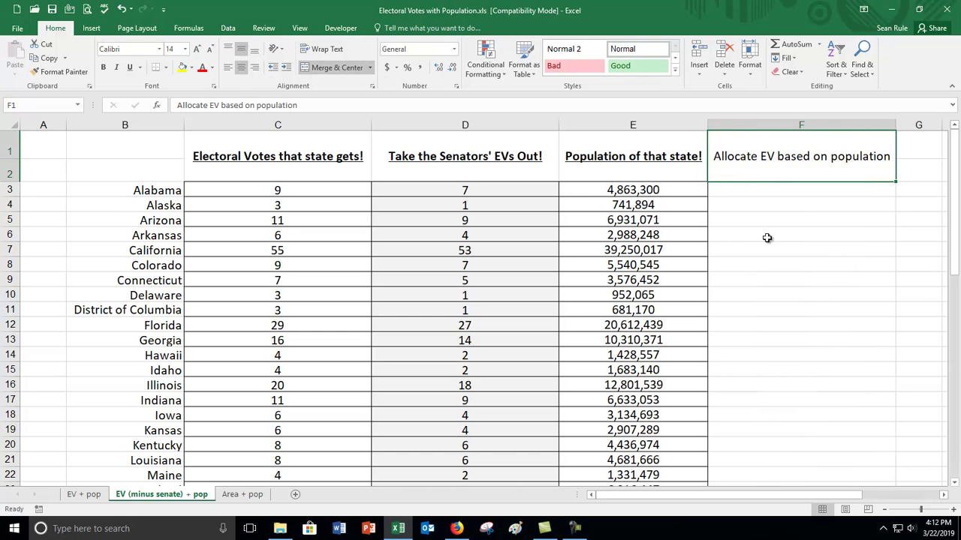
{"action": "left_click", "coordinate": [776, 216]}
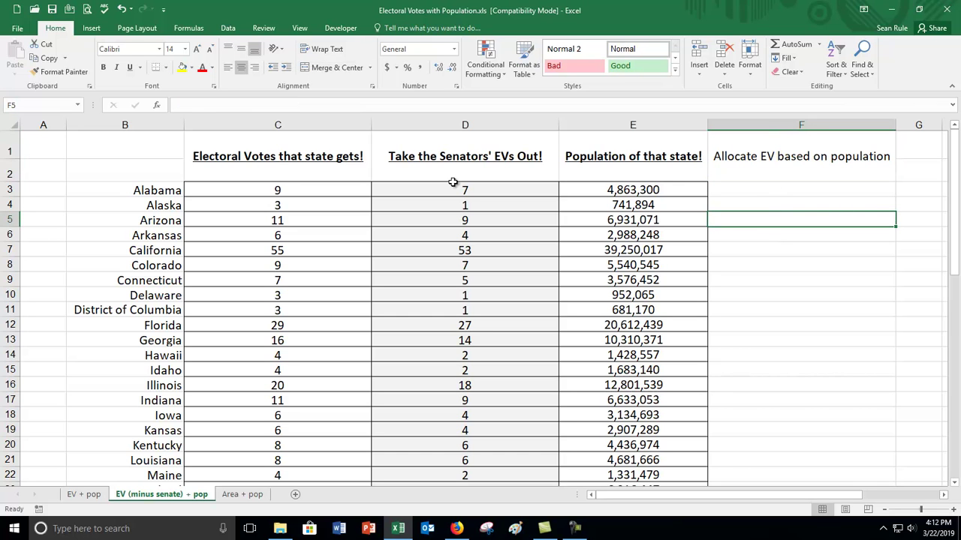
In F3, calculate Alabama's share of the total population with the formula =(E3/E54).
{"action": "left_click", "coordinate": [739, 199]}
{"action": "left_click", "coordinate": [738, 189]}
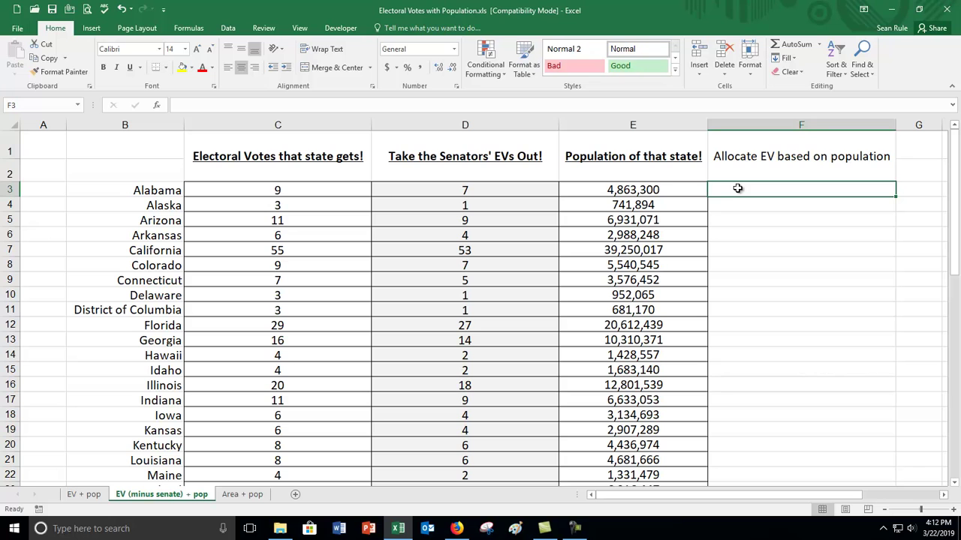
{"action": "type", "text": "="}
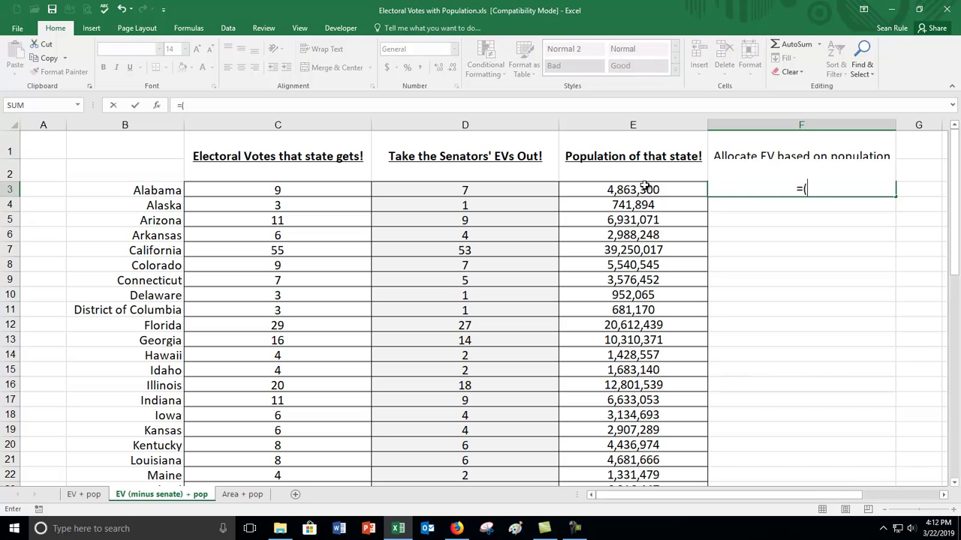
{"action": "type", "text": "("}
{"action": "left_click", "coordinate": [643, 188]}
{"action": "type", "text": "/"}
{"action": "scroll", "coordinate": [733, 305], "scroll_direction": "down", "scroll_amount": 11}
{"action": "left_click", "coordinate": [633, 436]}
{"action": "scroll", "coordinate": [796, 340], "scroll_direction": "up", "scroll_amount": 11}
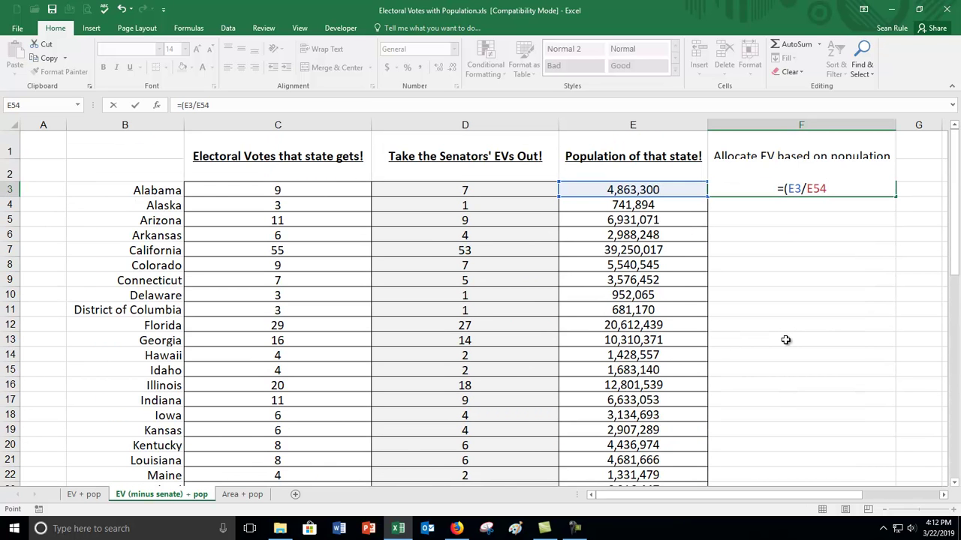
{"action": "type", "text": ")"}
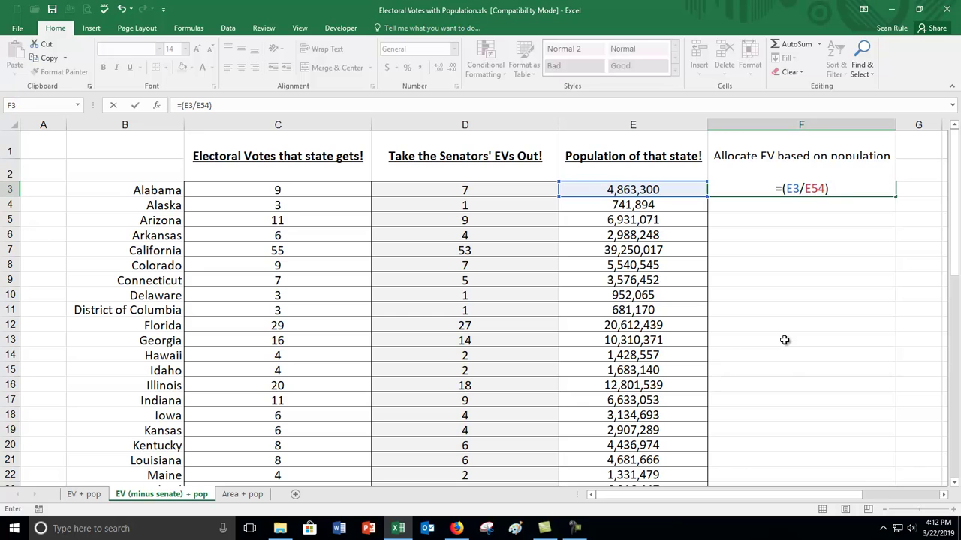
{"action": "key", "text": "Return"}
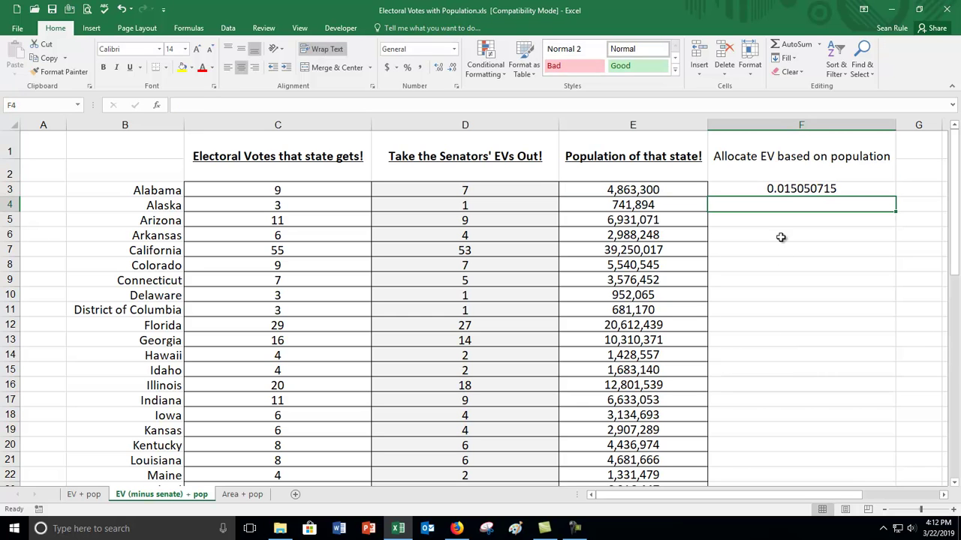
Format Alabama's population share in F3 as a percentage with two decimal places.
{"action": "left_click", "coordinate": [802, 192]}
{"action": "left_click", "coordinate": [408, 68]}
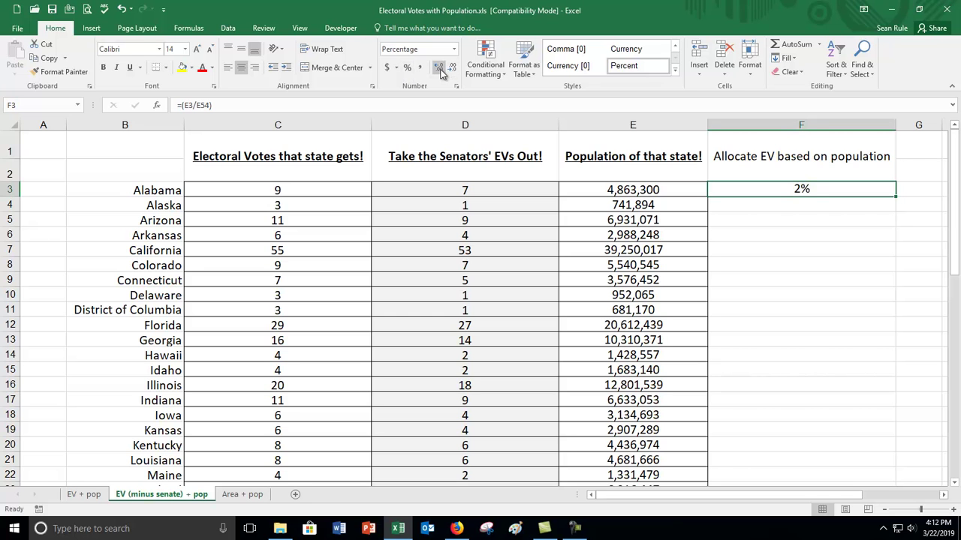
{"action": "left_click", "coordinate": [439, 68]}
{"action": "left_click", "coordinate": [439, 69]}
Replace the column F heading with "Percebt of US that state makes up" and fit the column's width to it.
{"action": "left_click", "coordinate": [758, 163]}
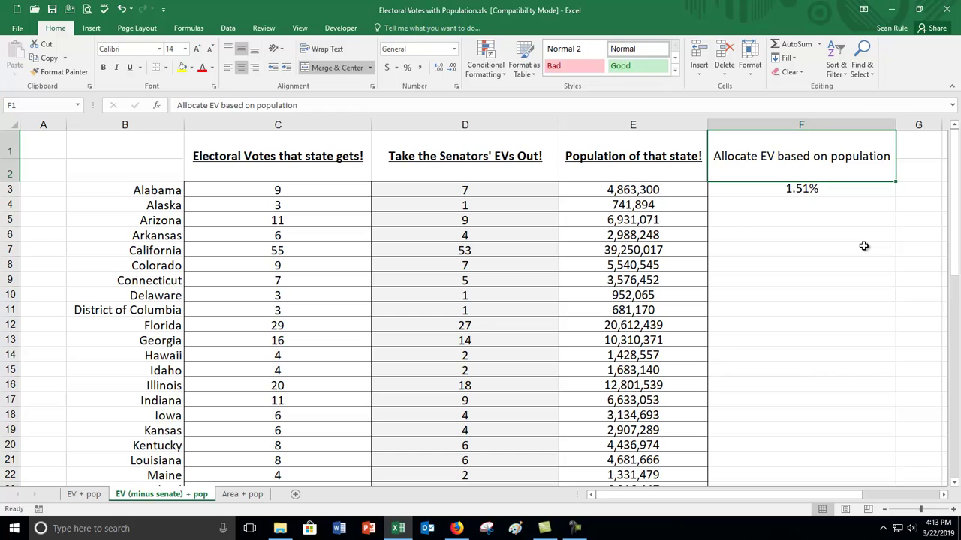
{"action": "type", "text": "Percebt of US "}
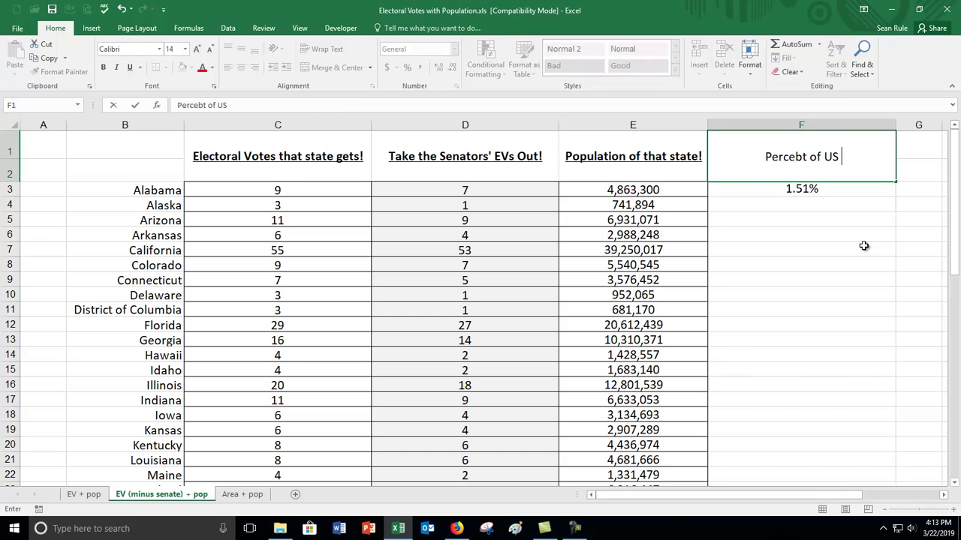
{"action": "type", "text": "that state m"}
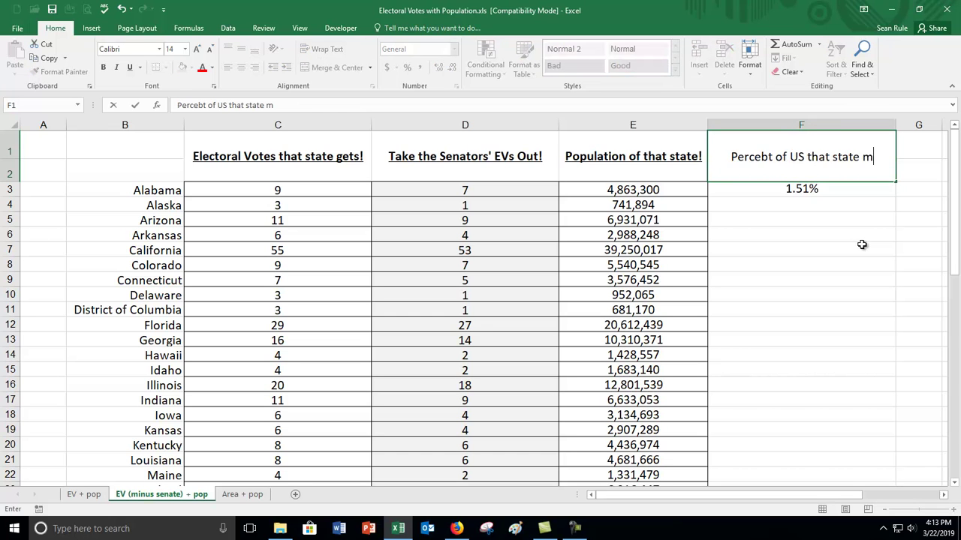
{"action": "type", "text": "akes up"}
{"action": "key", "text": "Return"}
{"action": "left_click", "coordinate": [862, 245]}
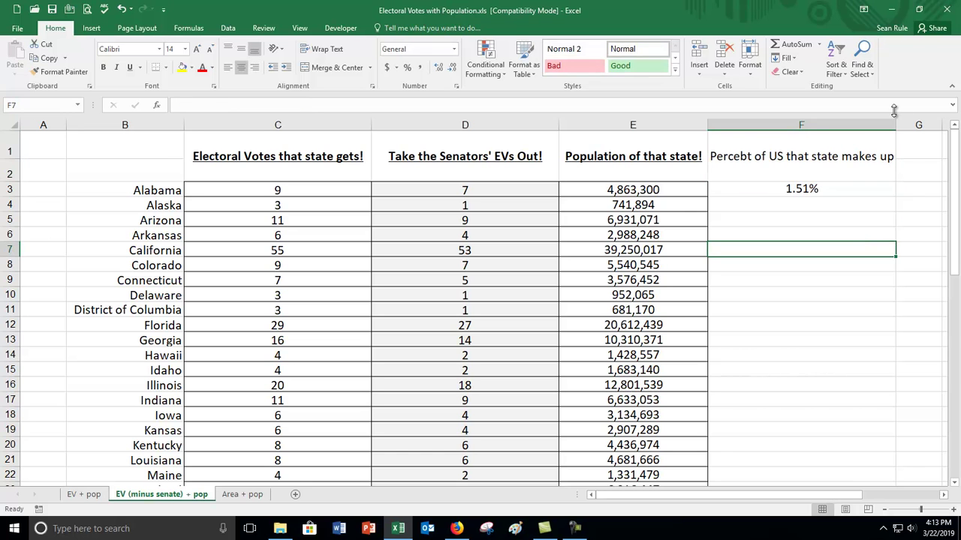
{"action": "double_click", "coordinate": [890, 126]}
Make the total population reference in F3 absolute so the formula reads =(E3/$E$54), and recheck it against Alabama's population.
{"action": "left_click", "coordinate": [782, 190]}
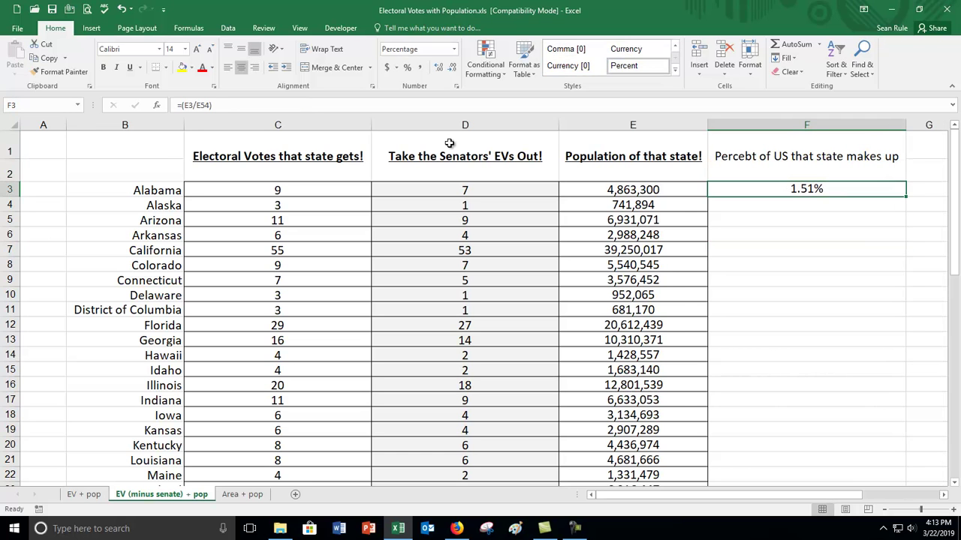
{"action": "left_click", "coordinate": [211, 107]}
{"action": "key", "text": "Return"}
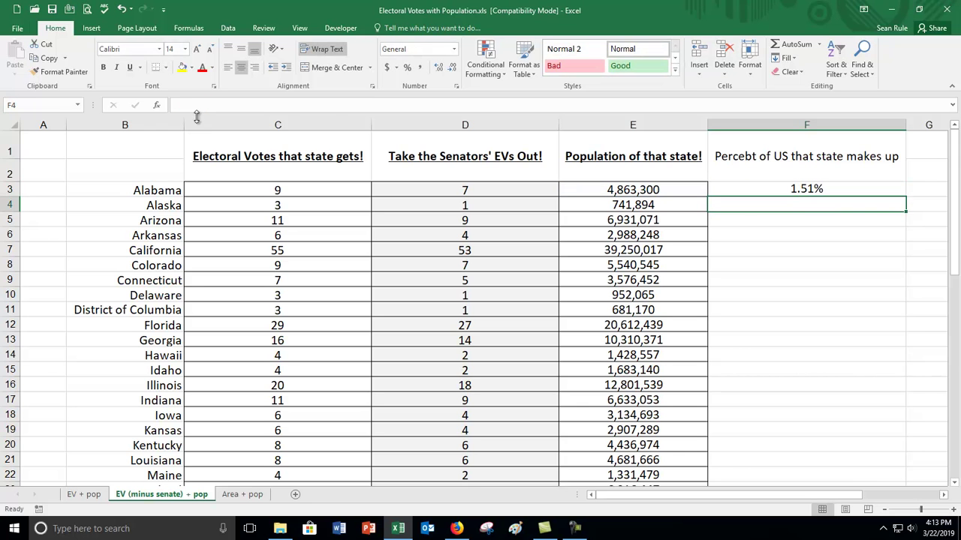
{"action": "left_click", "coordinate": [670, 189]}
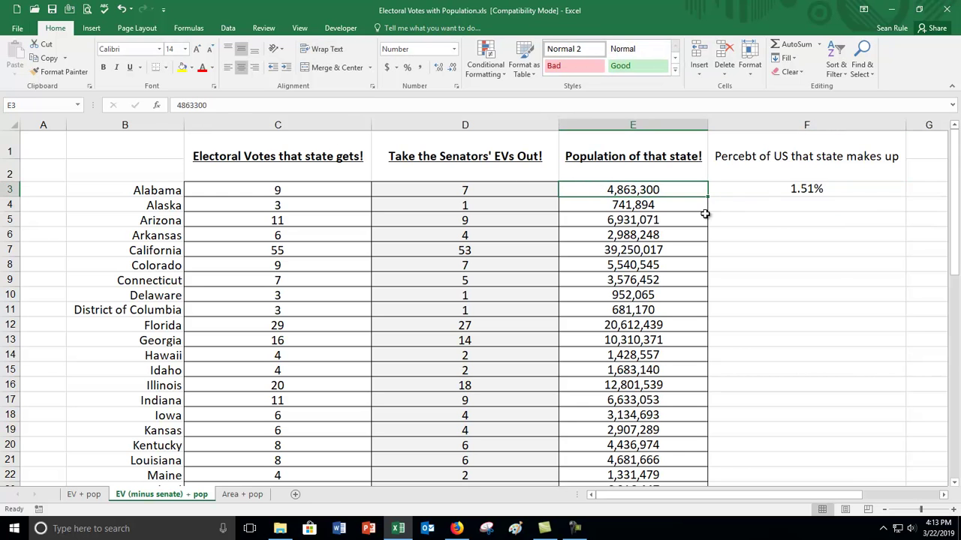
{"action": "left_click", "coordinate": [791, 188]}
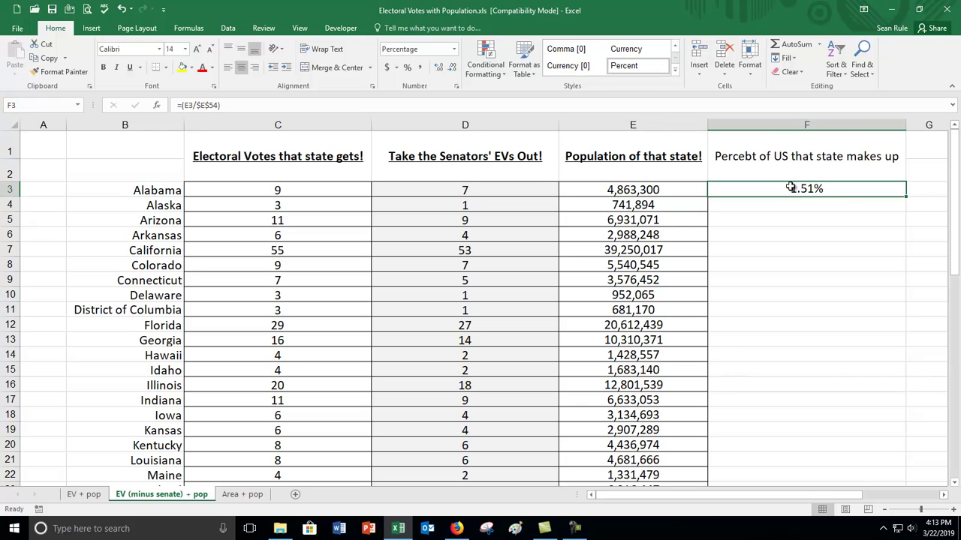
Fill the population share formula down column F for all states and check the California, Florida, New York and Texas entries.
{"action": "double_click", "coordinate": [906, 195]}
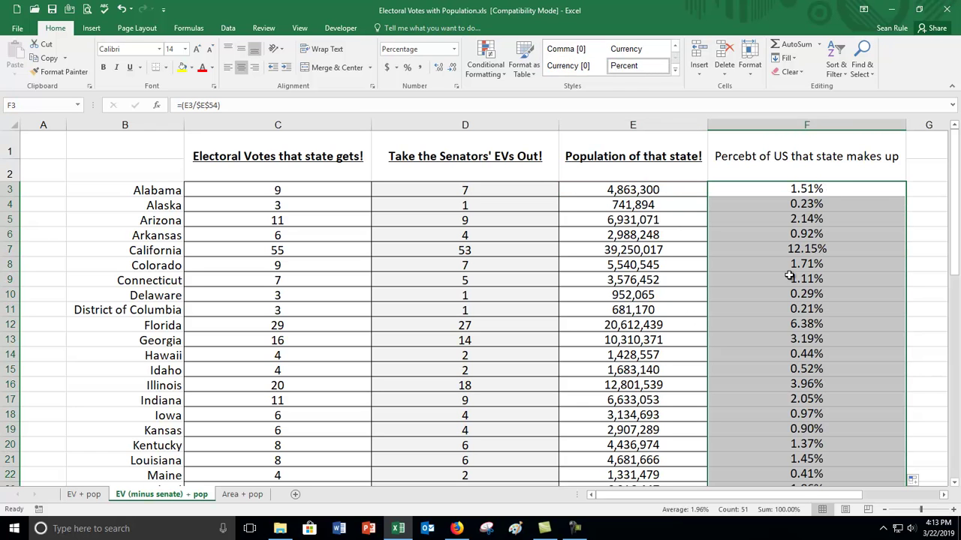
{"action": "left_click", "coordinate": [804, 249]}
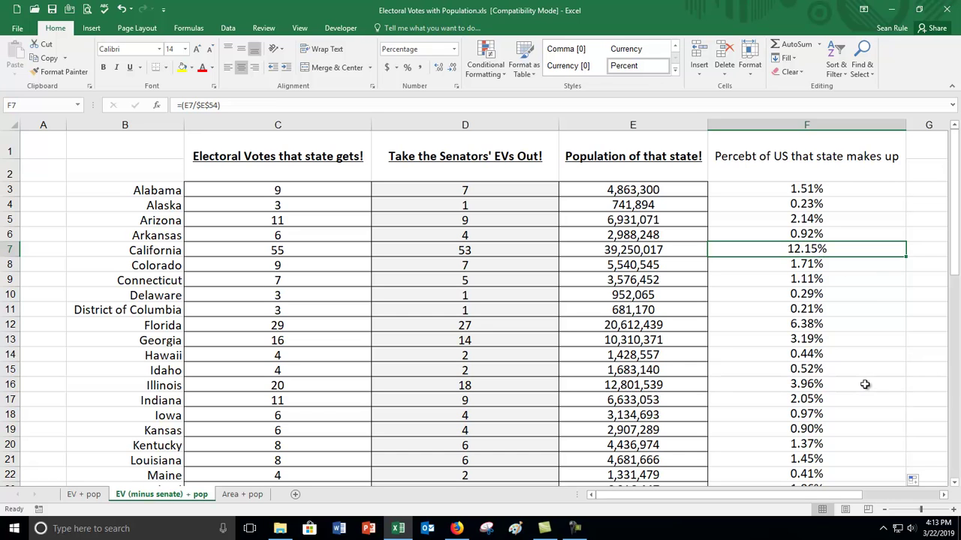
{"action": "left_click", "coordinate": [831, 325]}
{"action": "scroll", "coordinate": [832, 325], "scroll_direction": "down", "scroll_amount": 5}
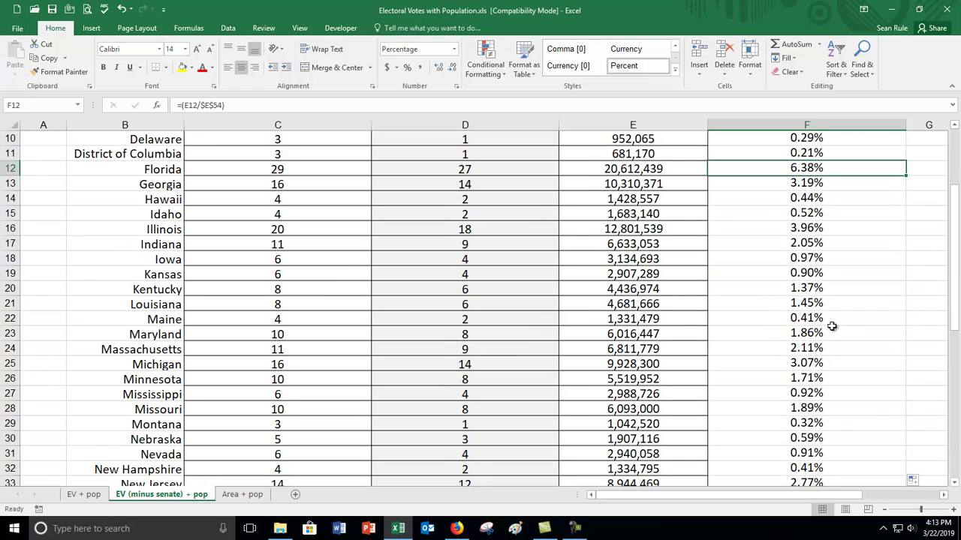
{"action": "scroll", "coordinate": [831, 325], "scroll_direction": "down", "scroll_amount": 6}
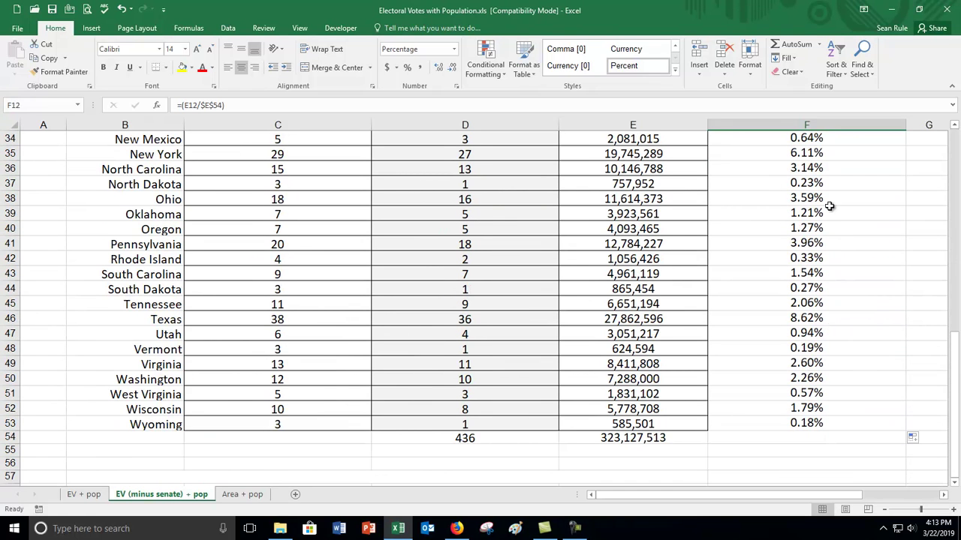
{"action": "left_click", "coordinate": [824, 156]}
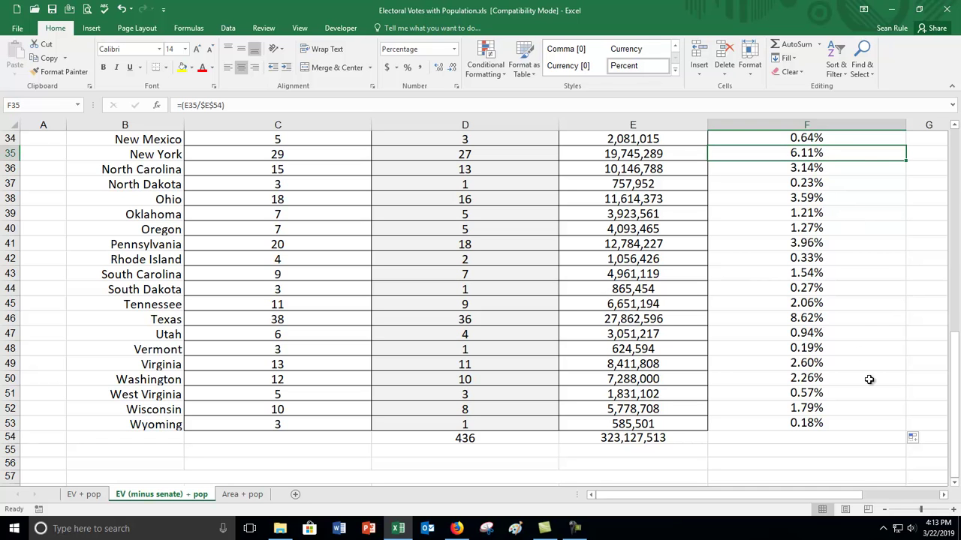
{"action": "left_click", "coordinate": [818, 319]}
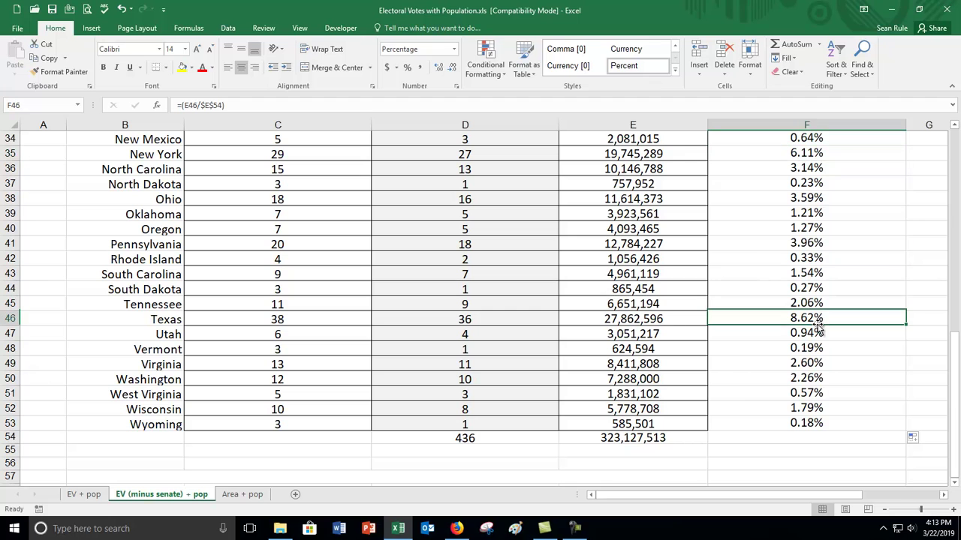
Total the states' population shares in F54 with the formula =SUM(F3:F53).
{"action": "left_click", "coordinate": [825, 433]}
{"action": "type", "text": "=sum("}
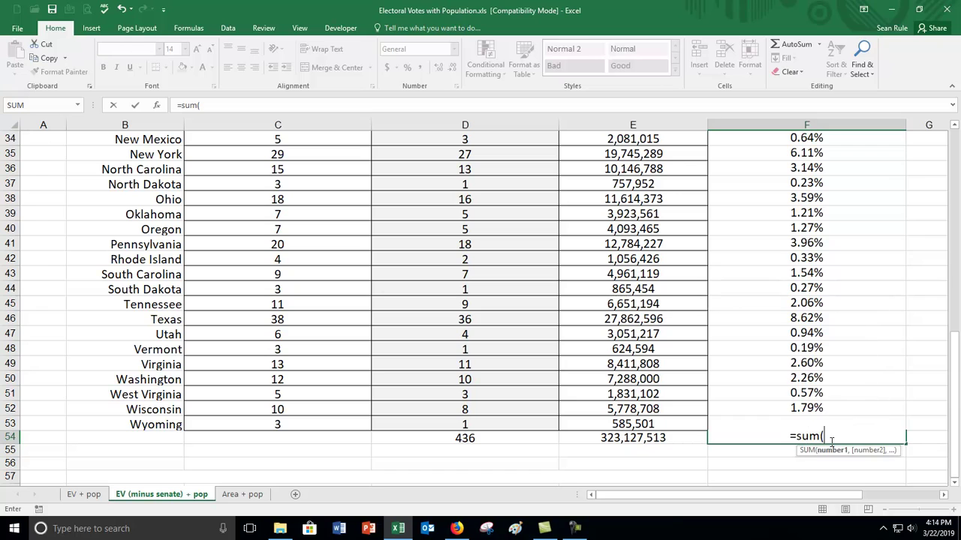
{"action": "scroll", "coordinate": [857, 273], "scroll_direction": "up", "scroll_amount": 11}
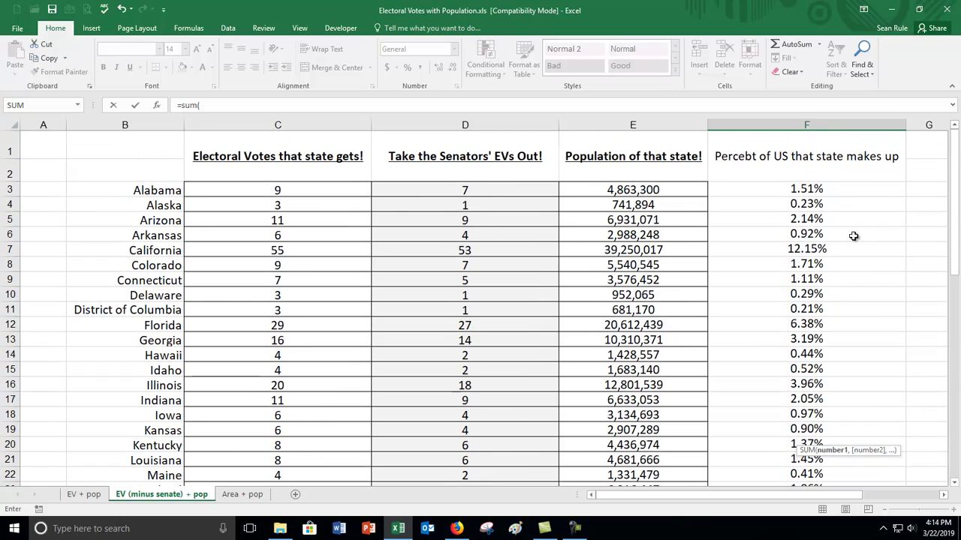
{"action": "left_click", "coordinate": [805, 189]}
{"action": "left_click_drag", "start_coordinate": [806, 189], "coordinate": [754, 442]}
{"action": "key", "text": "Return"}
{"action": "left_click", "coordinate": [862, 451]}
Correct the misspelled column F heading to "Percent of US that state makes up".
{"action": "scroll", "coordinate": [829, 450], "scroll_direction": "up", "scroll_amount": 8}
{"action": "scroll", "coordinate": [829, 450], "scroll_direction": "up", "scroll_amount": 3}
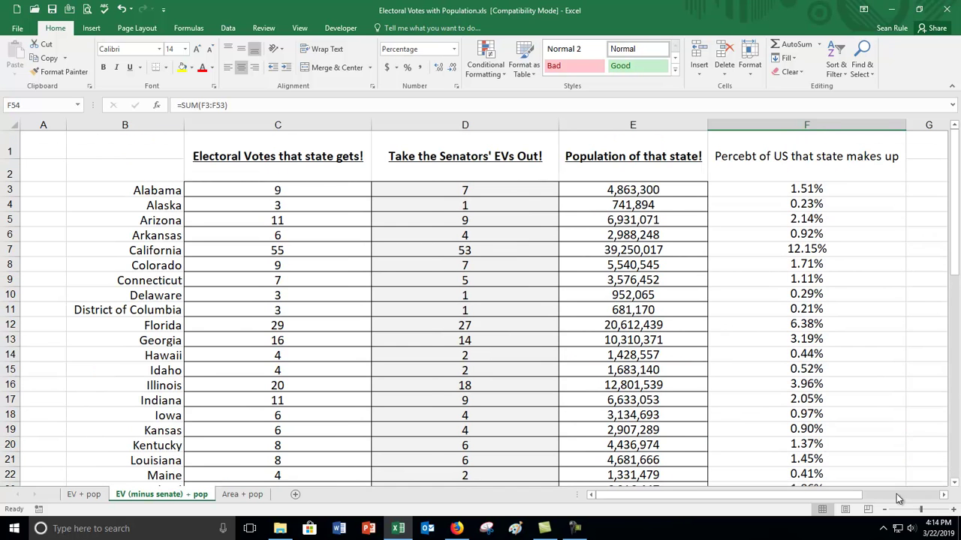
{"action": "left_click_drag", "start_coordinate": [877, 493], "coordinate": [894, 495]}
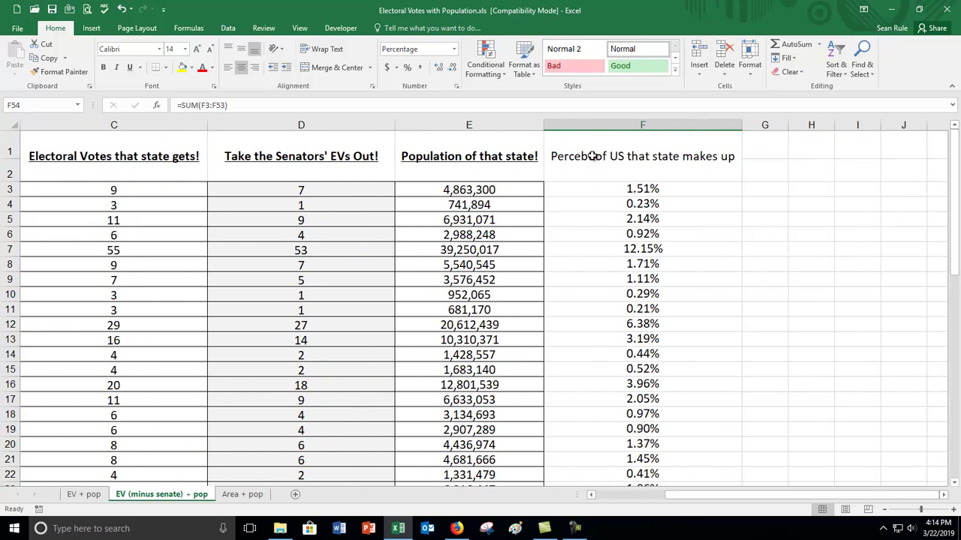
{"action": "left_click", "coordinate": [690, 170]}
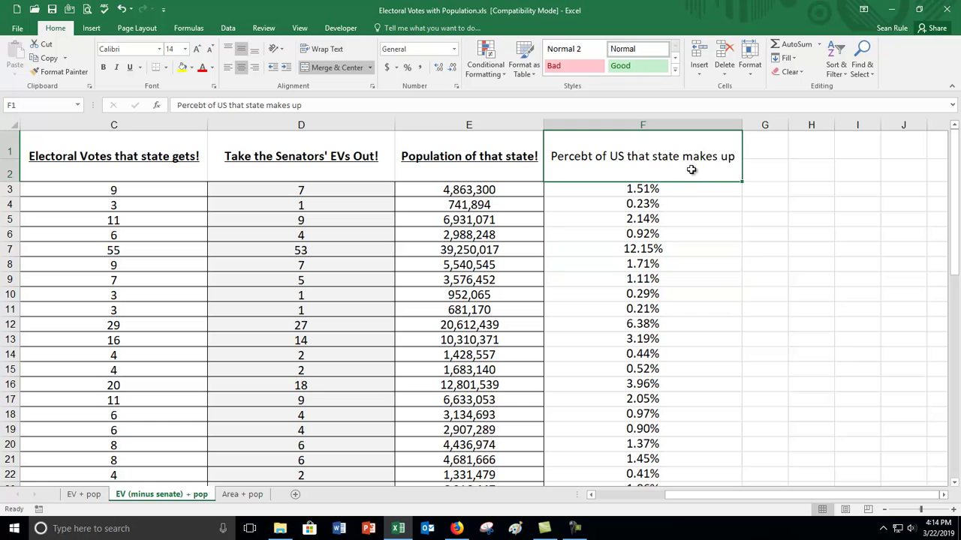
{"action": "left_click", "coordinate": [216, 108]}
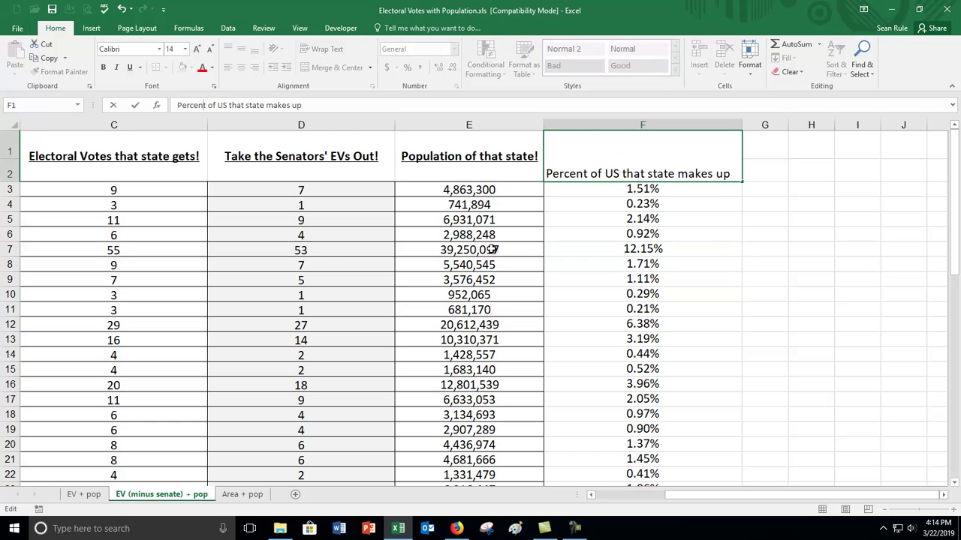
{"action": "left_click", "coordinate": [656, 296]}
Copy the column F heading to G1, fit the column's width and replace the text with "Allocate EV by percent".
{"action": "left_click", "coordinate": [639, 159]}
{"action": "key", "text": "ctrl+c"}
{"action": "left_click", "coordinate": [761, 159]}
{"action": "key", "text": "ctrl+v"}
{"action": "double_click", "coordinate": [789, 125]}
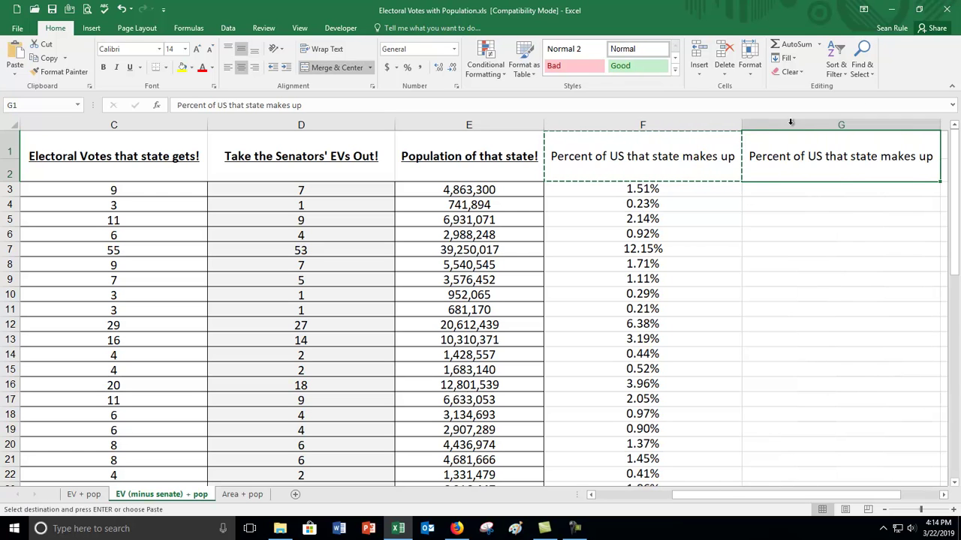
{"action": "type", "text": "Allocate EV"}
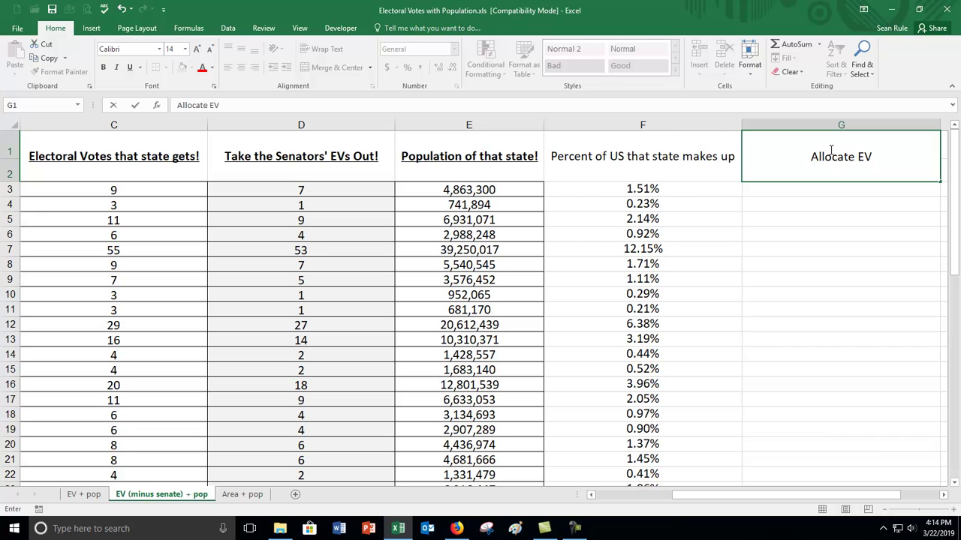
{"action": "type", "text": " by percent"}
{"action": "key", "text": "Return"}
In G3, calculate Alabama's proportional electoral votes with the formula =F3*436, and check the multiplier against the total in D54.
{"action": "type", "text": "="}
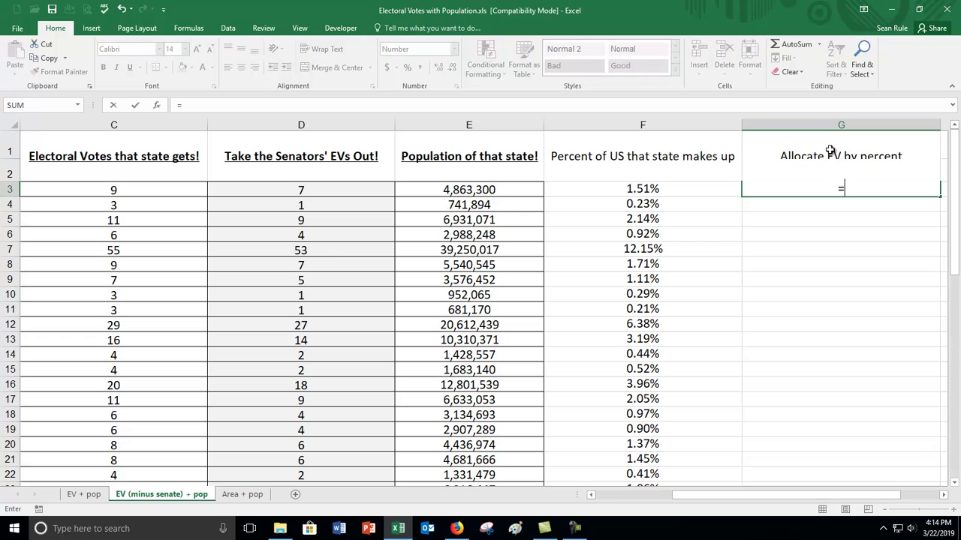
{"action": "left_click", "coordinate": [684, 192]}
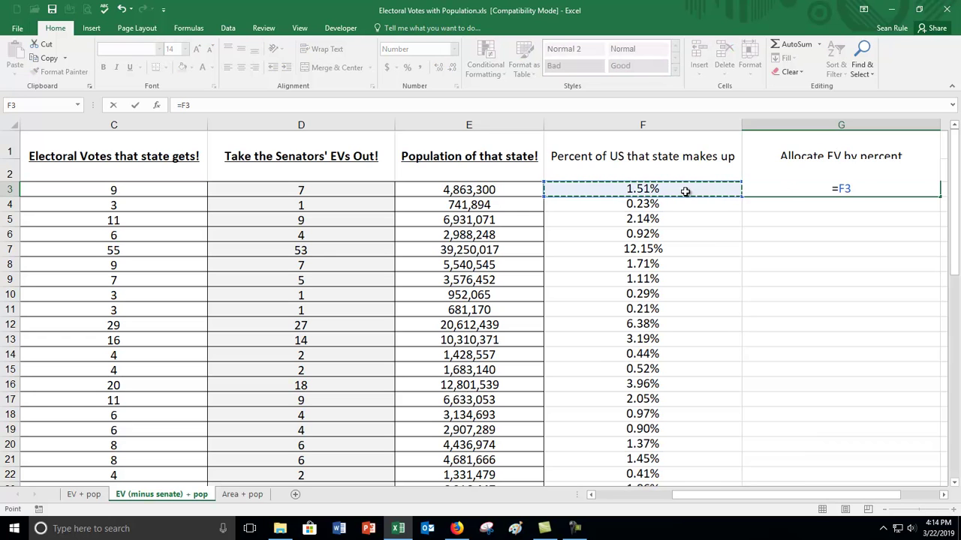
{"action": "type", "text": "*436"}
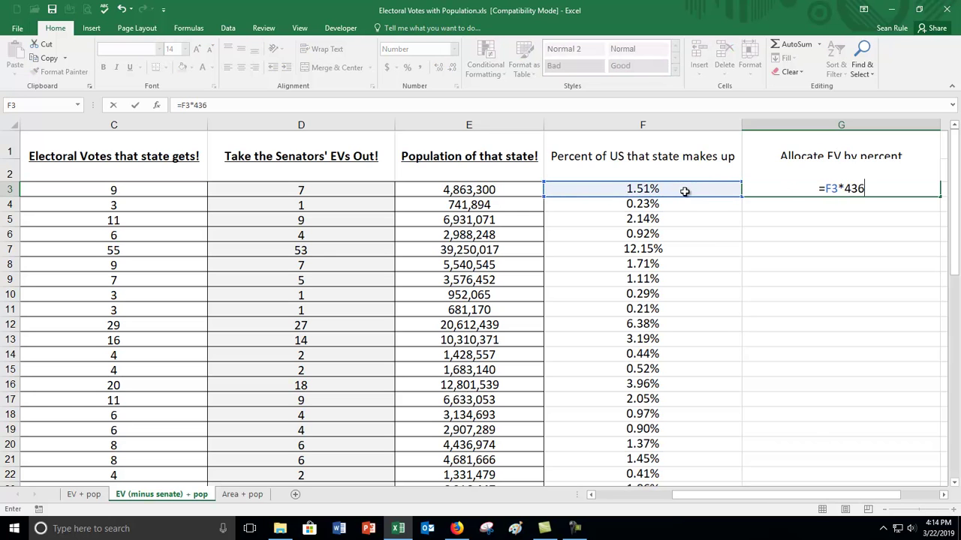
{"action": "key", "text": "Return"}
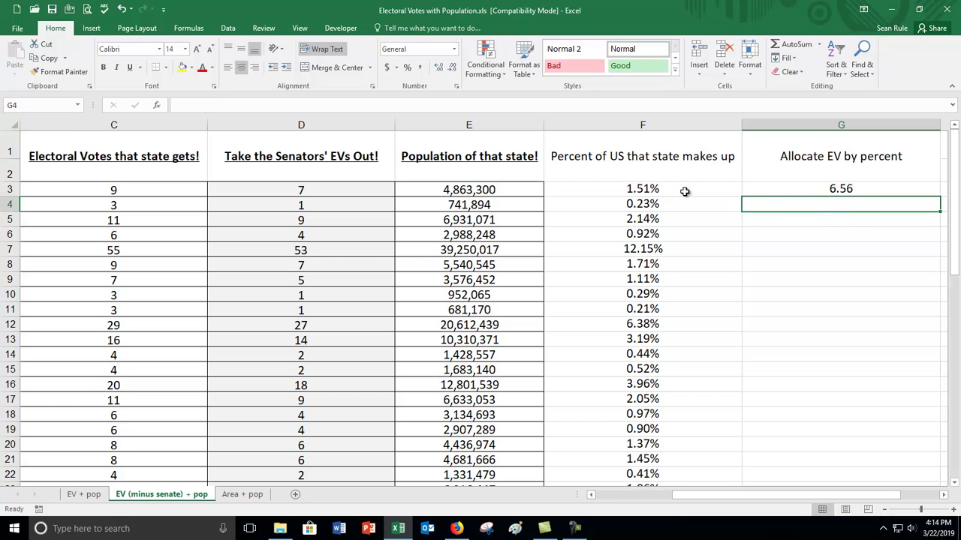
{"action": "scroll", "coordinate": [443, 338], "scroll_direction": "down", "scroll_amount": 9}
{"action": "scroll", "coordinate": [436, 317], "scroll_direction": "down", "scroll_amount": 5}
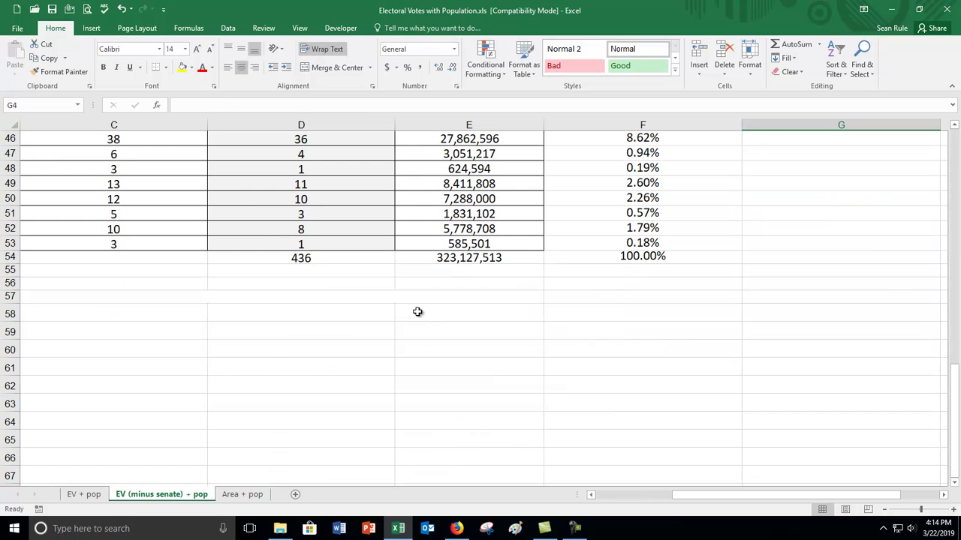
{"action": "left_click", "coordinate": [318, 256]}
{"action": "scroll", "coordinate": [605, 305], "scroll_direction": "up", "scroll_amount": 13}
{"action": "scroll", "coordinate": [604, 305], "scroll_direction": "up", "scroll_amount": 2}
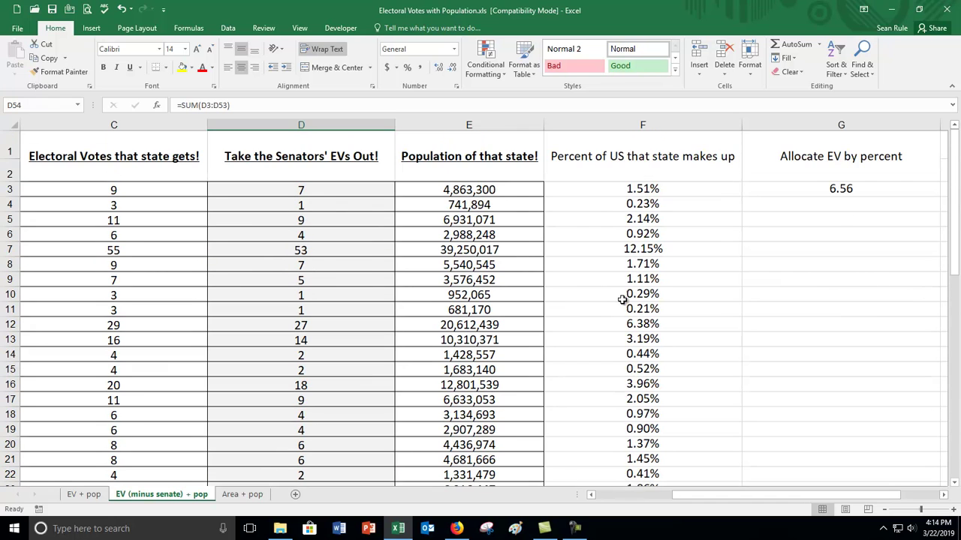
Fit column G's width to its heading and fill the G3 formula down for all states.
{"action": "left_click", "coordinate": [855, 189]}
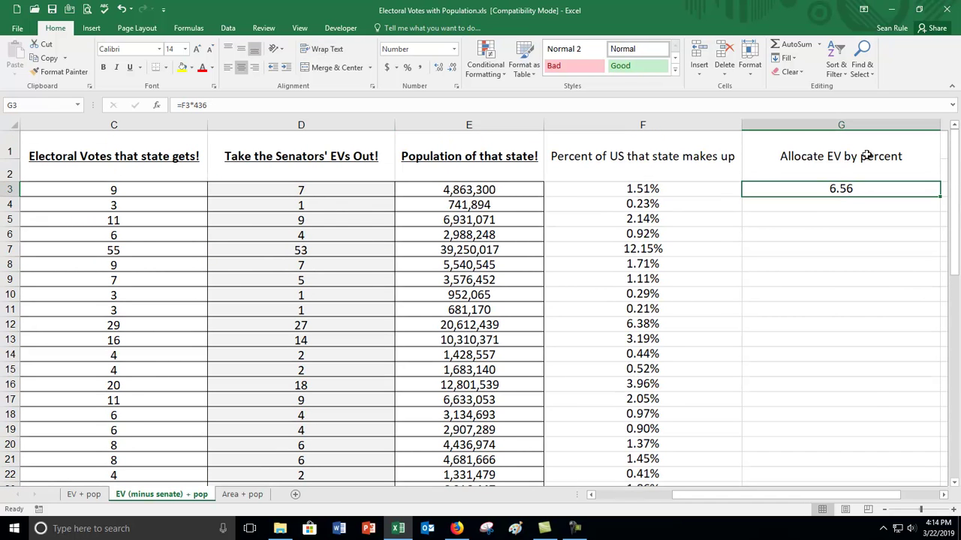
{"action": "double_click", "coordinate": [941, 125]}
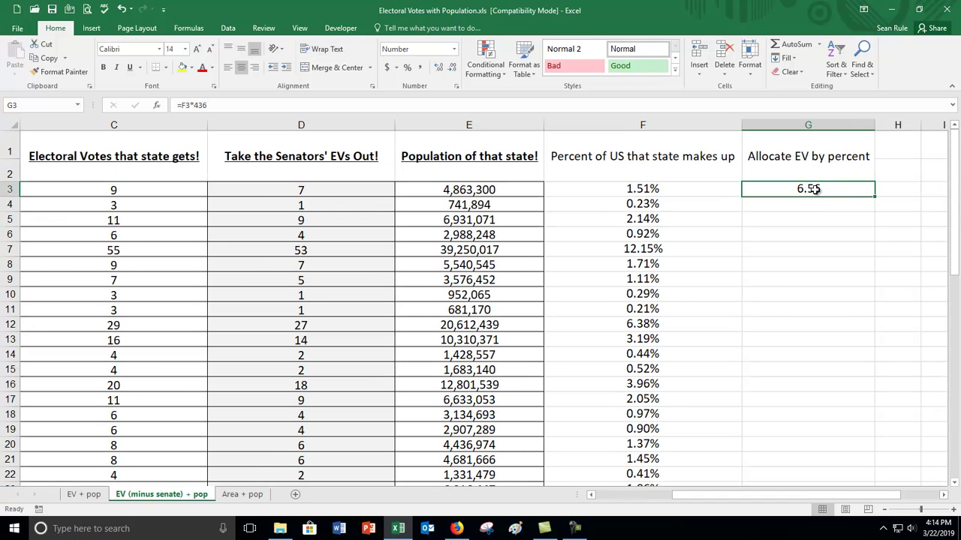
{"action": "double_click", "coordinate": [876, 197]}
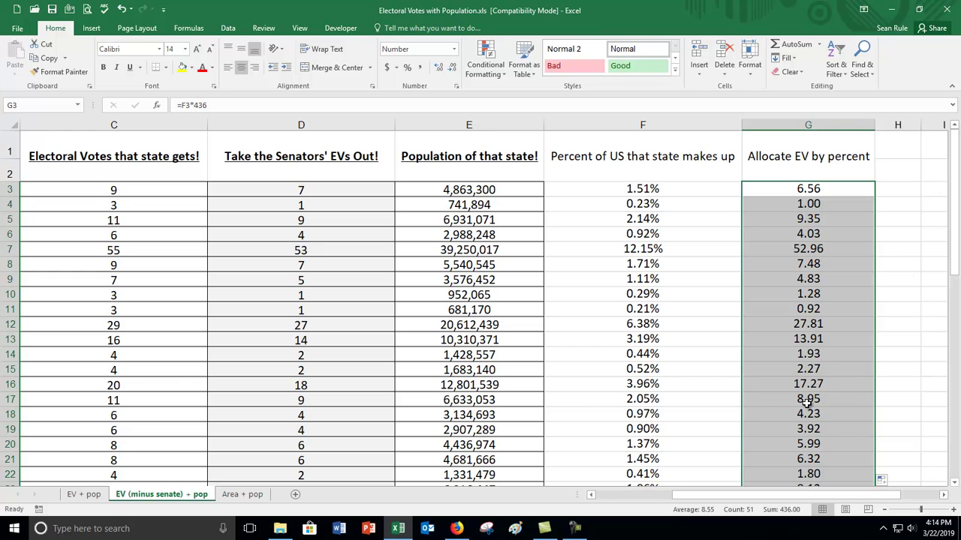
Compare the proportional votes in column G with the column D votes for Indiana, Iowa, Georgia and Wyoming.
{"action": "left_click", "coordinate": [806, 399]}
{"action": "left_click", "coordinate": [349, 400]}
{"action": "left_click", "coordinate": [746, 414]}
{"action": "left_click", "coordinate": [311, 414]}
{"action": "left_click", "coordinate": [304, 341]}
{"action": "left_click", "coordinate": [810, 341]}
{"action": "scroll", "coordinate": [798, 395], "scroll_direction": "down", "scroll_amount": 10}
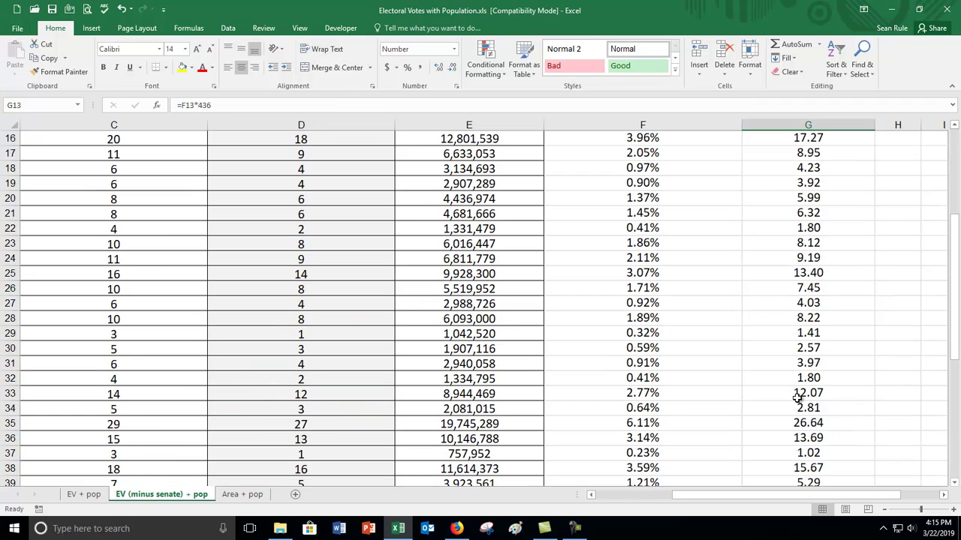
{"action": "scroll", "coordinate": [784, 396], "scroll_direction": "down", "scroll_amount": 2}
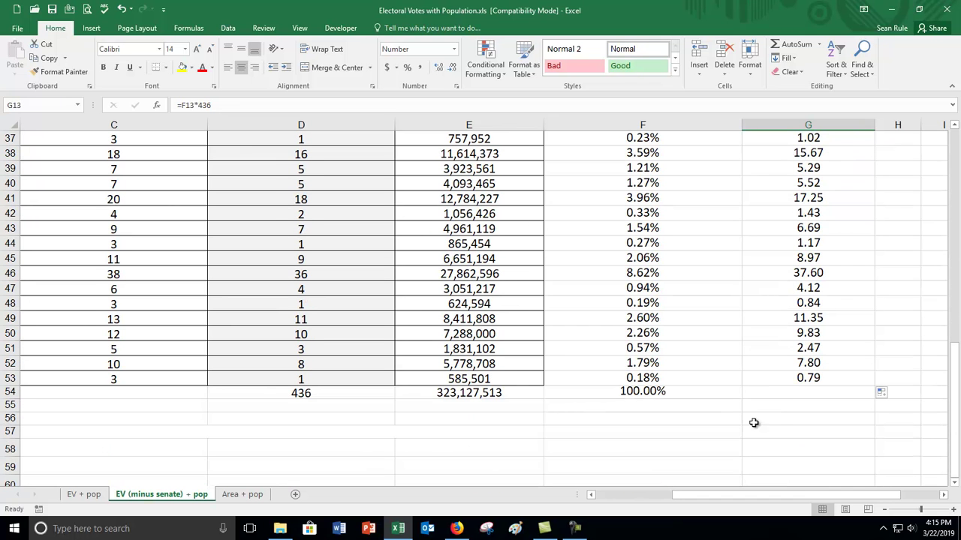
{"action": "left_click", "coordinate": [826, 379]}
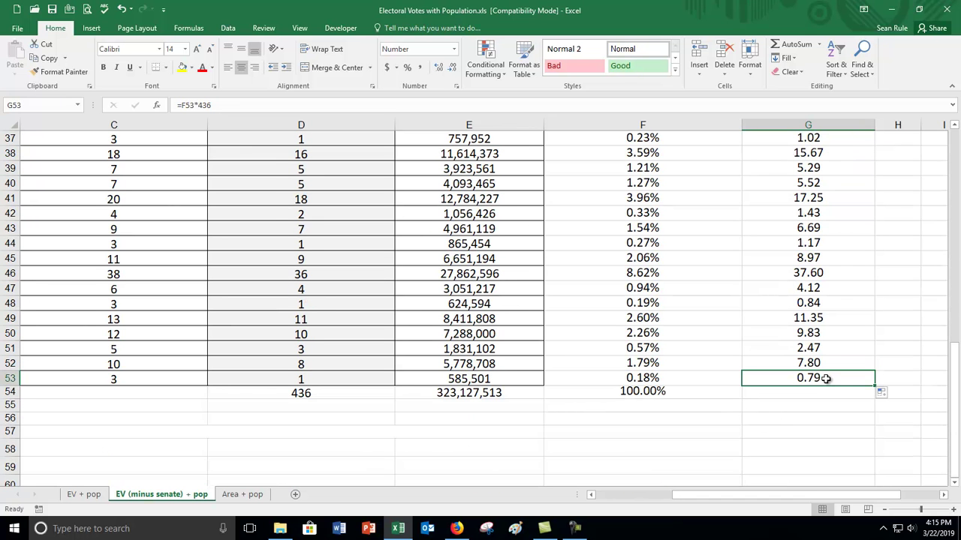
{"action": "left_click", "coordinate": [339, 379]}
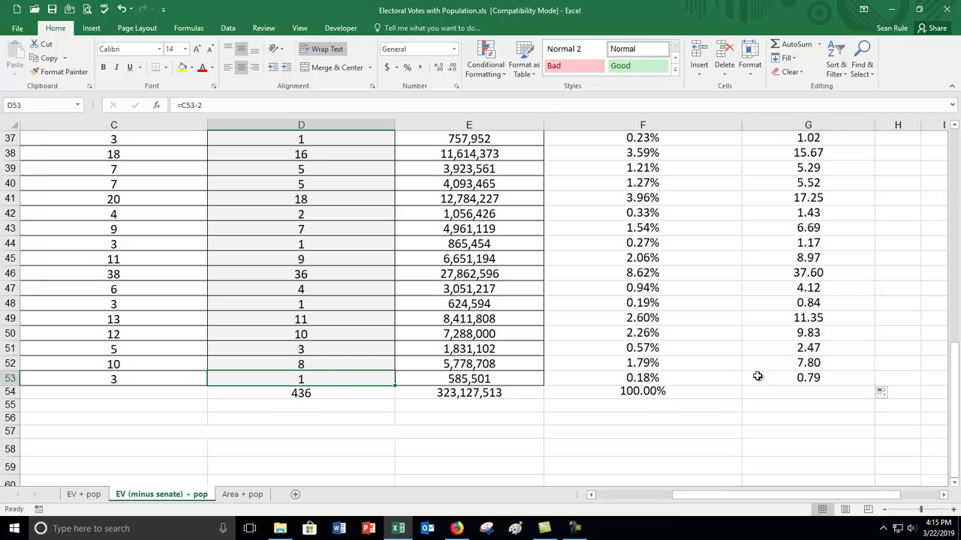
{"action": "left_click", "coordinate": [758, 376]}
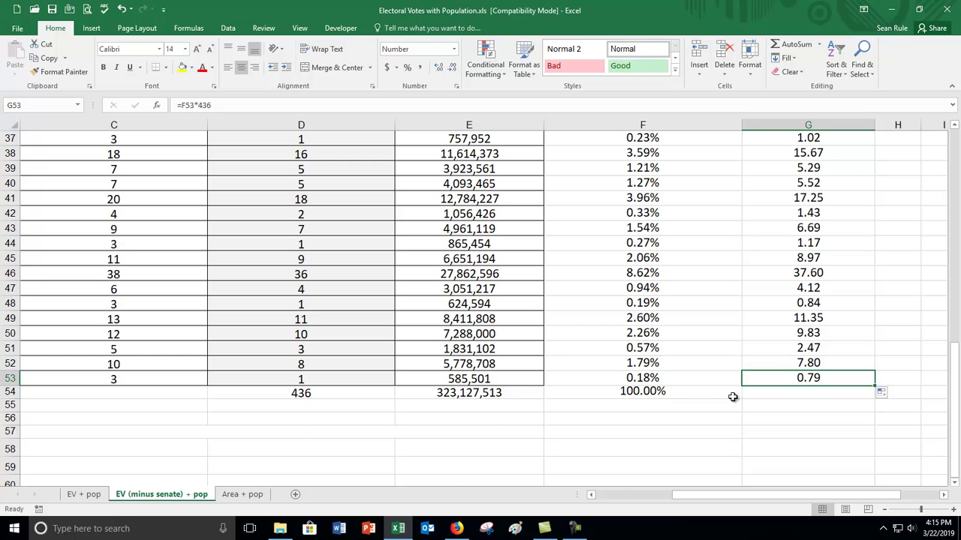
Change the column G heading to 'Allocate "minus senator" EV by percent' and fit the column's width to it.
{"action": "scroll", "coordinate": [732, 397], "scroll_direction": "up", "scroll_amount": 12}
{"action": "left_click", "coordinate": [822, 165]}
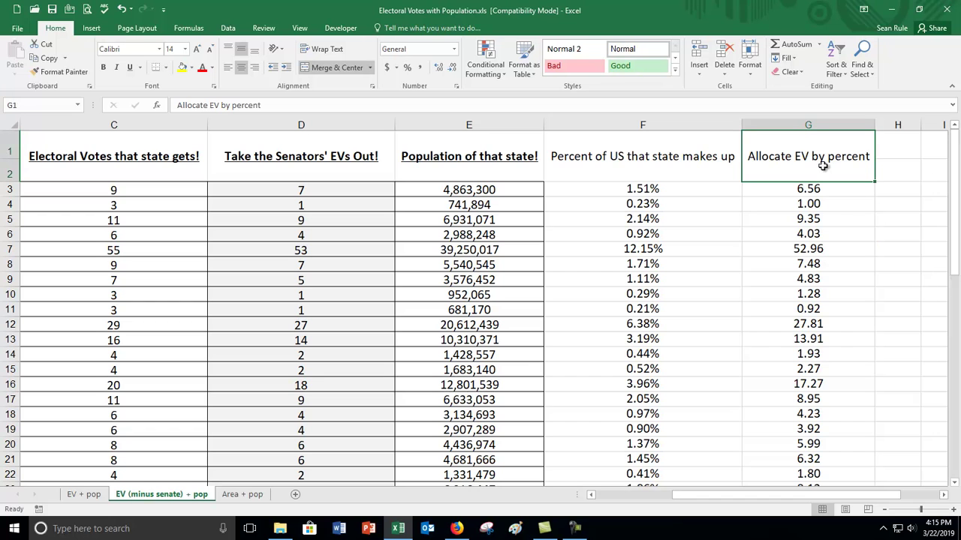
{"action": "left_click", "coordinate": [210, 106]}
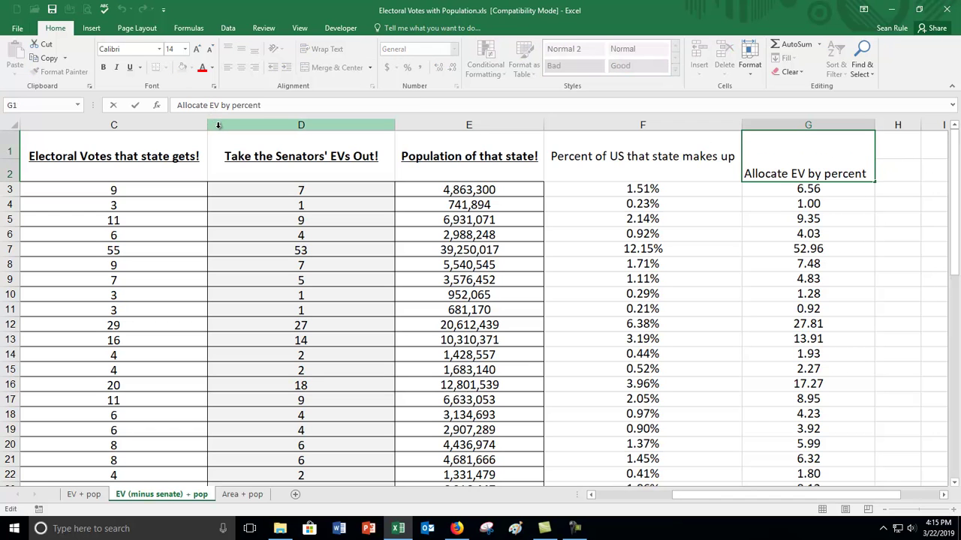
{"action": "type", "text": "\"miu"}
{"action": "key", "text": "BackSpace"}
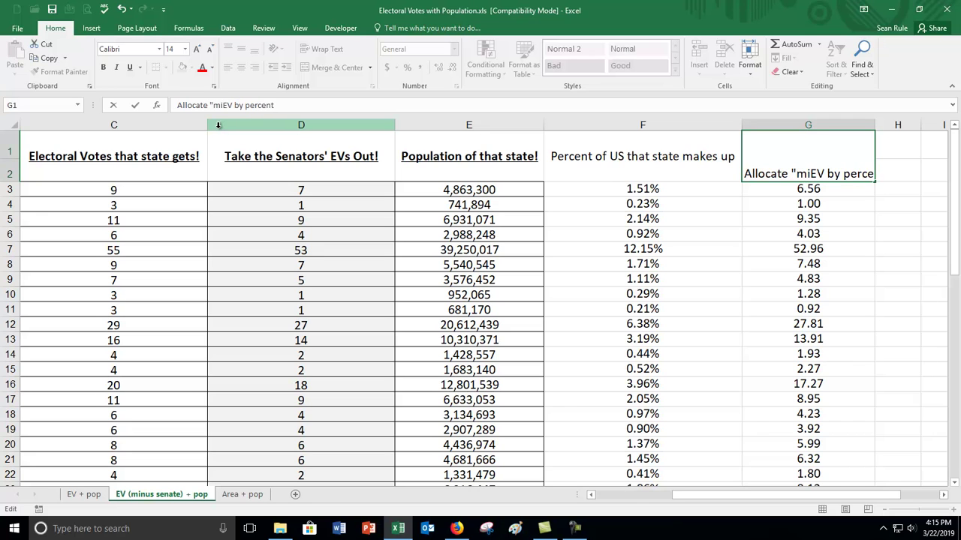
{"action": "type", "text": "nus senator"}
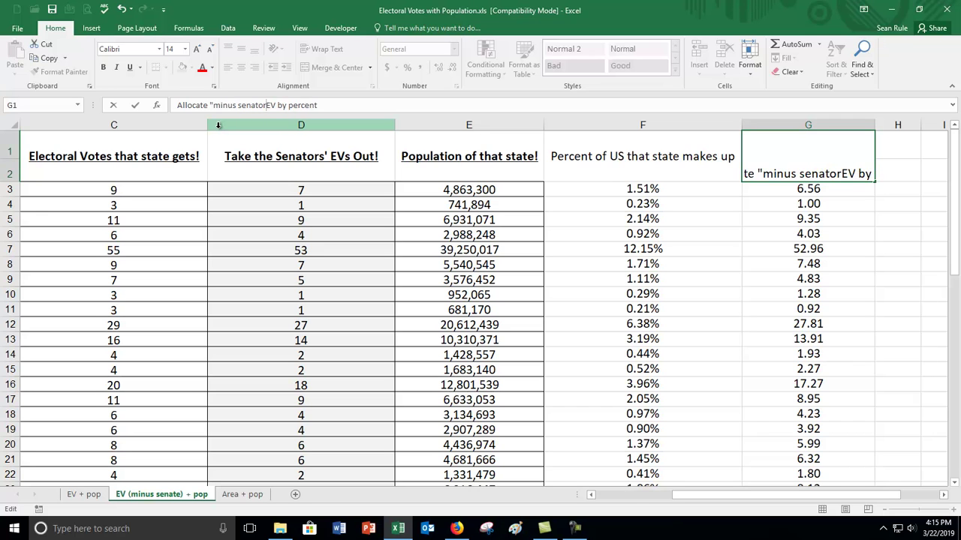
{"action": "type", "text": "\""}
{"action": "key", "text": "Return"}
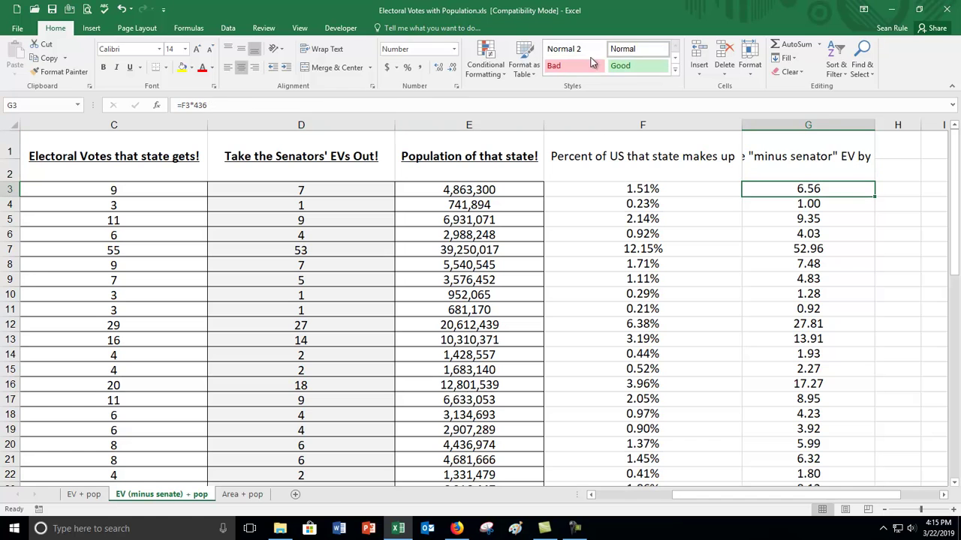
{"action": "double_click", "coordinate": [875, 125]}
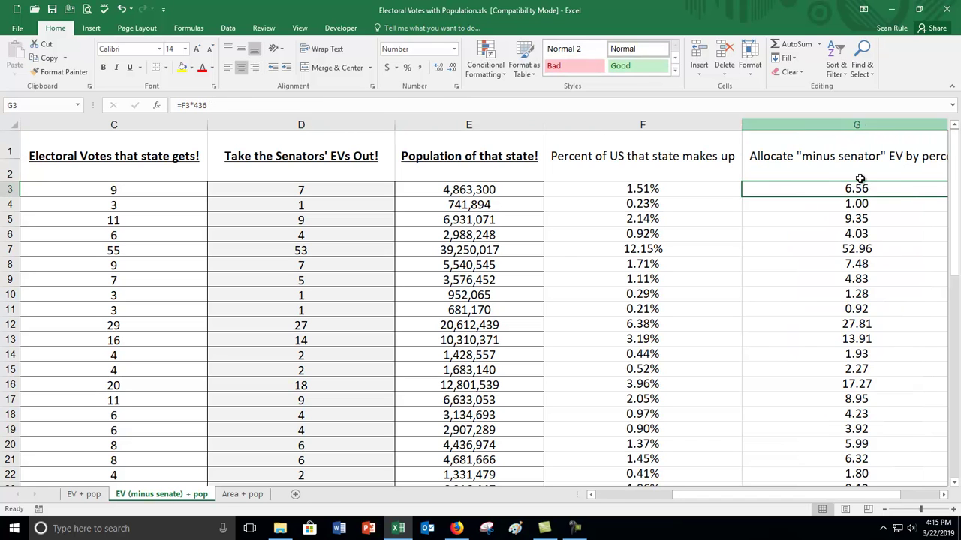
Copy the G1 heading to H1, fit column H's width to it, and change the copy to 'Allocate "actual" EV by percent'.
{"action": "left_click_drag", "start_coordinate": [757, 497], "coordinate": [784, 498]}
{"action": "left_click", "coordinate": [708, 155]}
{"action": "key", "text": "ctrl+c"}
{"action": "left_click", "coordinate": [800, 142]}
{"action": "key", "text": "ctrl+v"}
{"action": "double_click", "coordinate": [828, 125]}
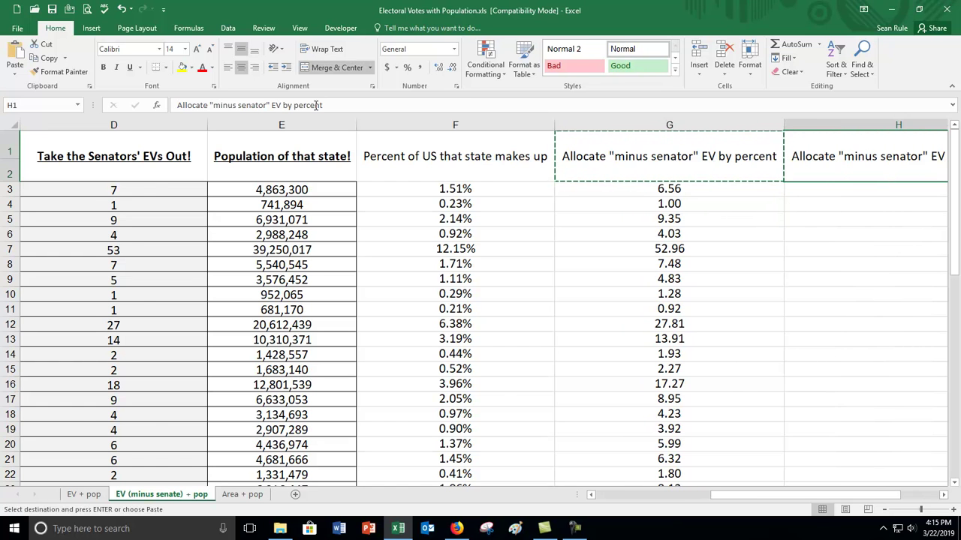
{"action": "left_click", "coordinate": [267, 106]}
{"action": "left_click_drag", "start_coordinate": [267, 105], "coordinate": [207, 113]}
{"action": "type", "text": "actual"}
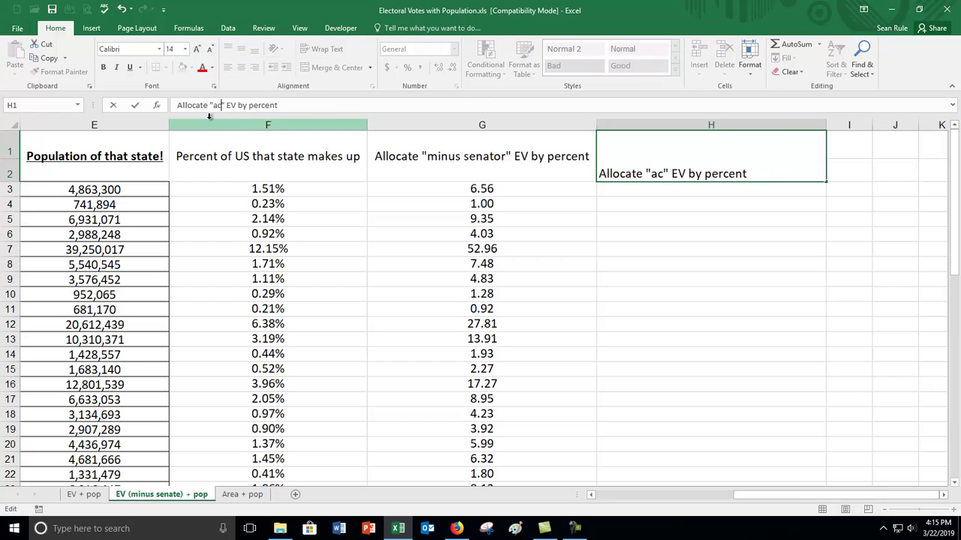
{"action": "key", "text": "Return"}
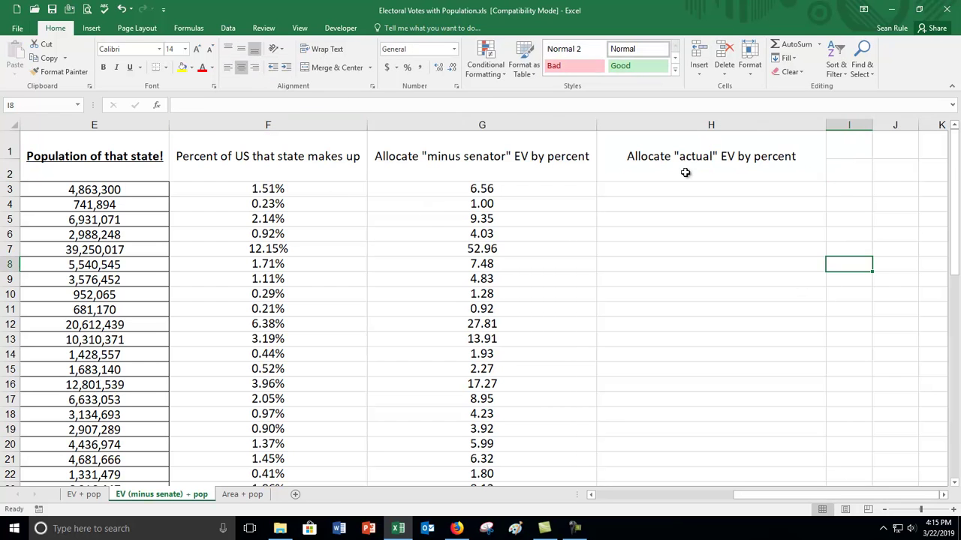
In H3, calculate Alabama's share of all electoral votes with =F3*538 and fill the formula down for all states.
{"action": "type", "text": "="}
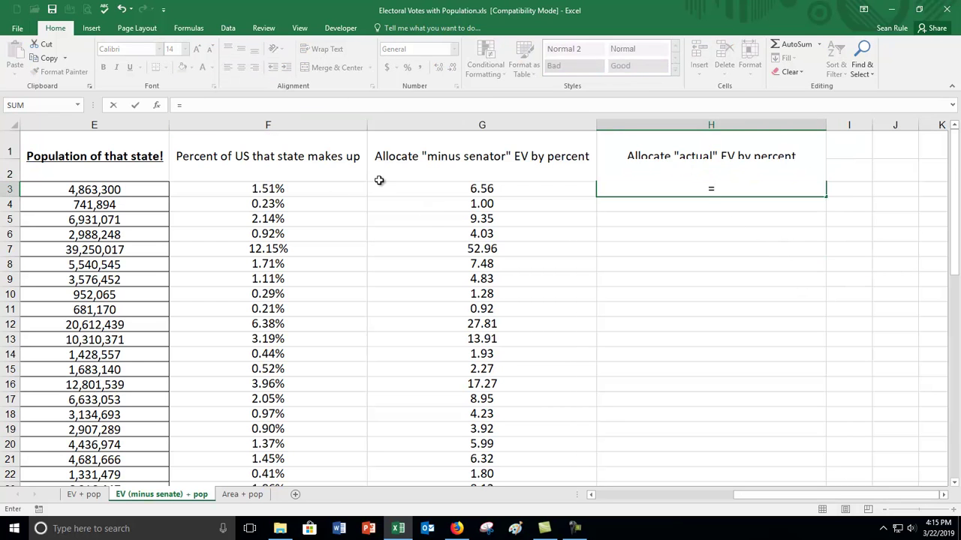
{"action": "left_click", "coordinate": [322, 189]}
{"action": "type", "text": "*538"}
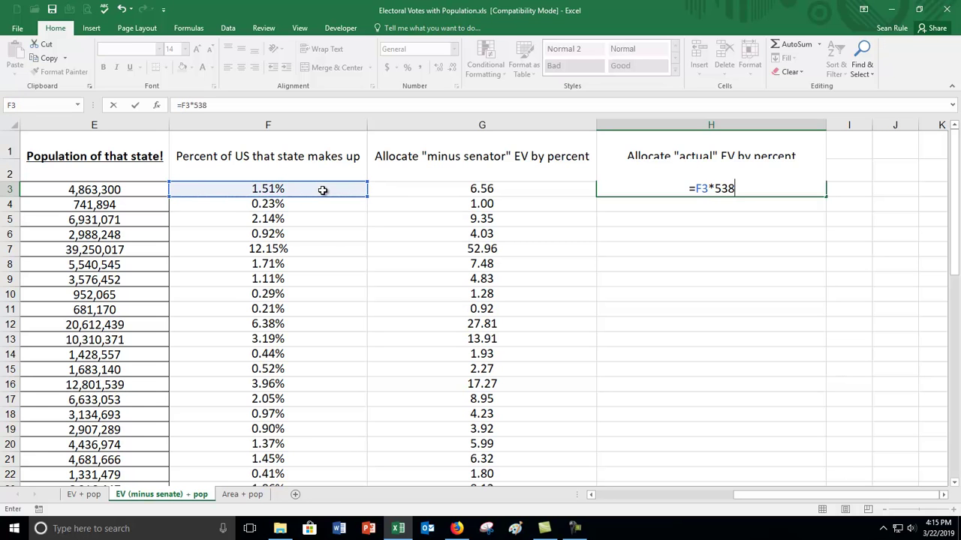
{"action": "key", "text": "Return"}
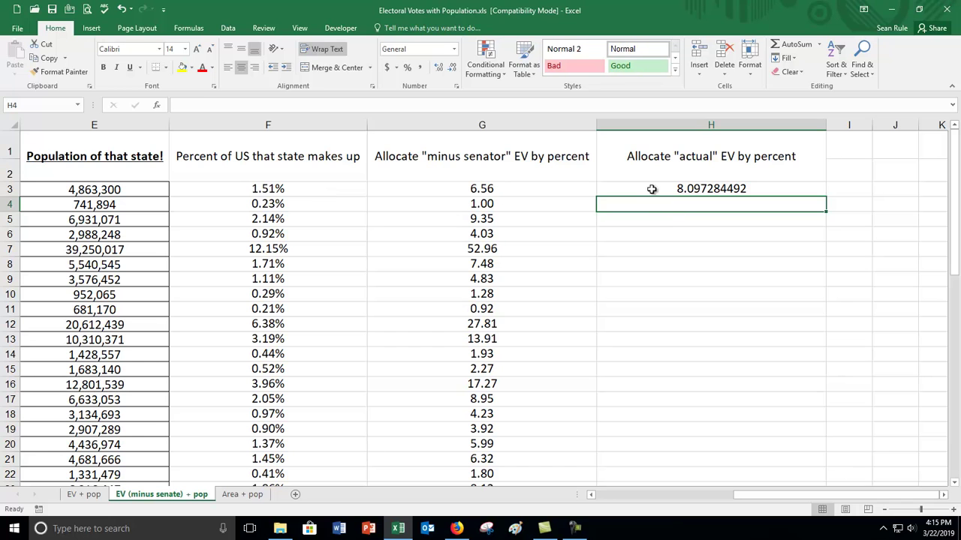
{"action": "left_click", "coordinate": [651, 189]}
{"action": "double_click", "coordinate": [826, 197]}
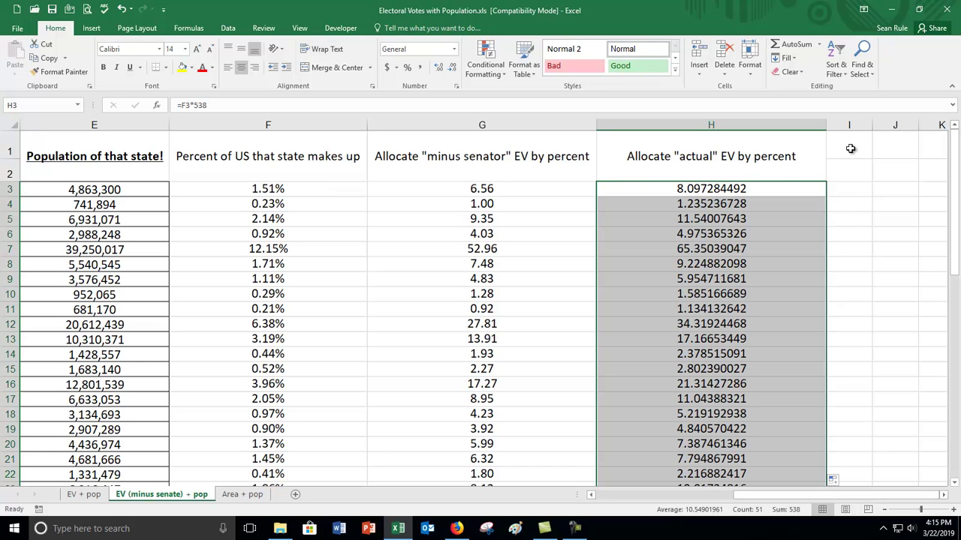
Enter the column I heading as "Actual" in I1 and "EV" in I2.
{"action": "left_click", "coordinate": [848, 125]}
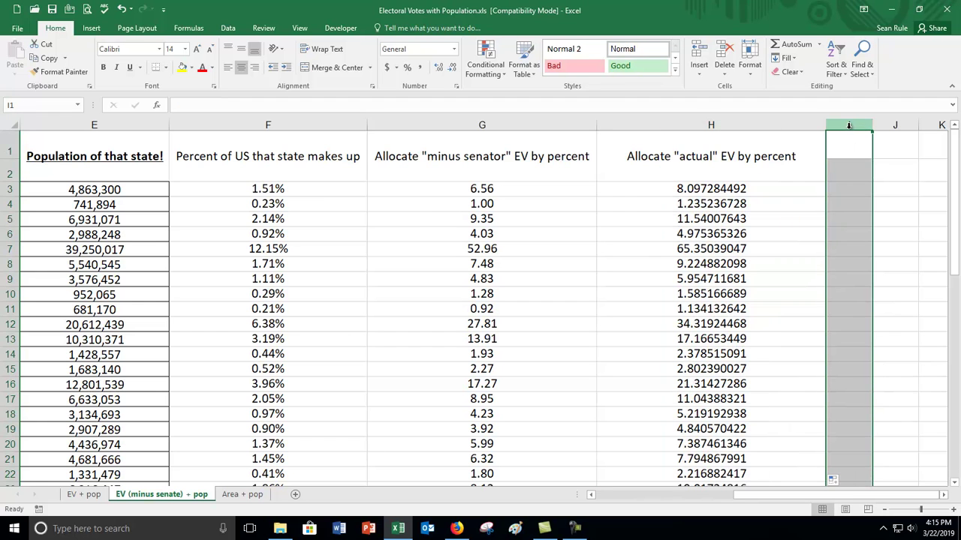
{"action": "type", "text": "A"}
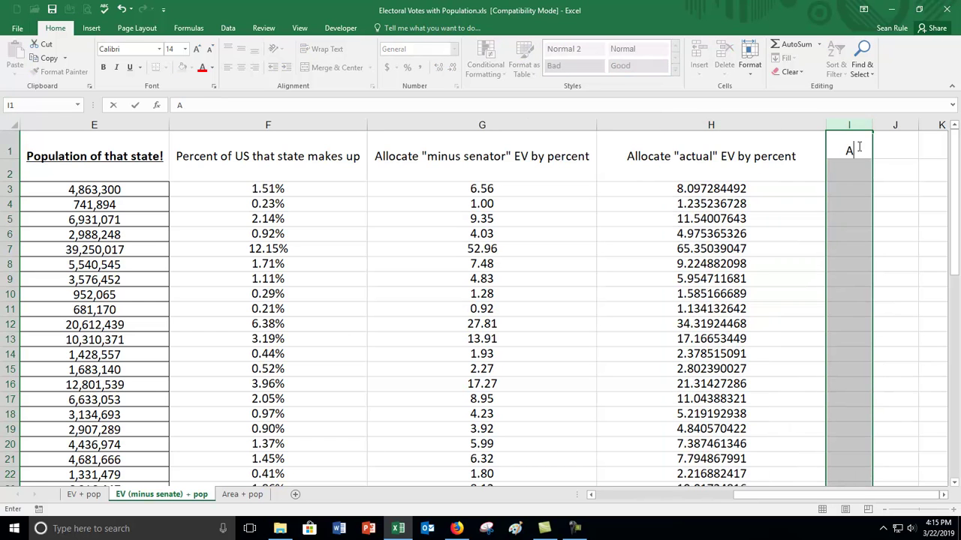
{"action": "type", "text": "ctual"}
{"action": "key", "text": "Down"}
{"action": "type", "text": "EV"}
{"action": "key", "text": "Down"}
Link I3 to Alabama's electoral votes with =C3 and fill the formula down for all states.
{"action": "type", "text": "="}
{"action": "left_click_drag", "start_coordinate": [797, 497], "coordinate": [653, 497]}
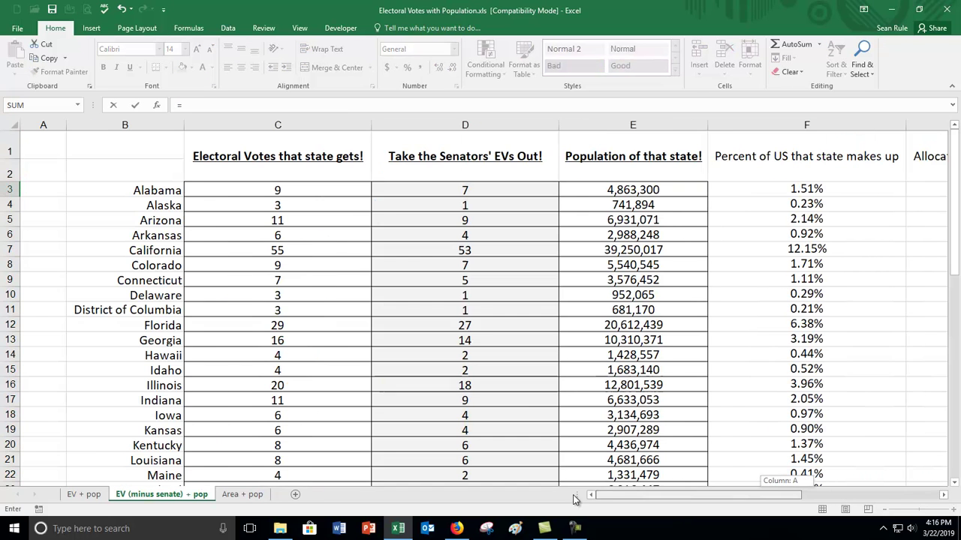
{"action": "left_click", "coordinate": [337, 189]}
{"action": "key", "text": "Return"}
{"action": "left_click", "coordinate": [842, 193]}
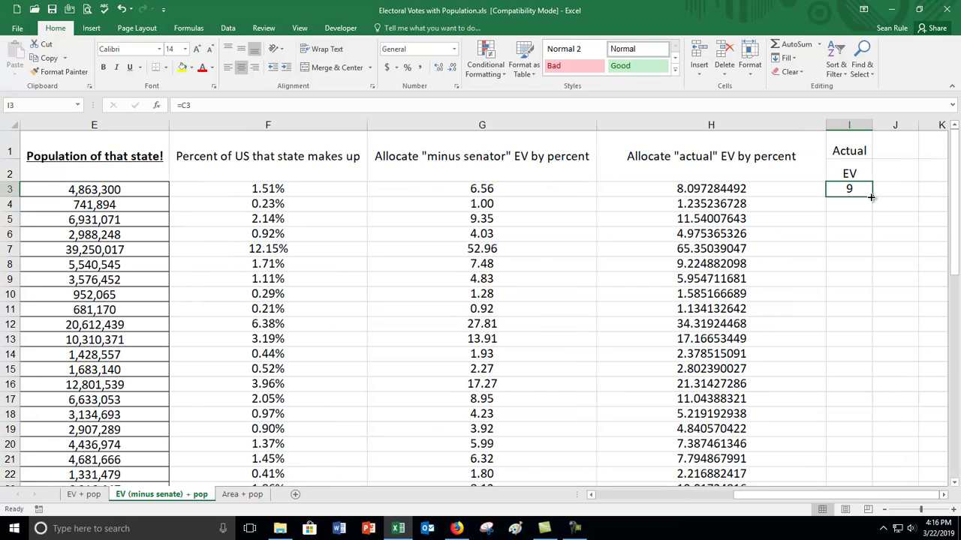
{"action": "double_click", "coordinate": [871, 197]}
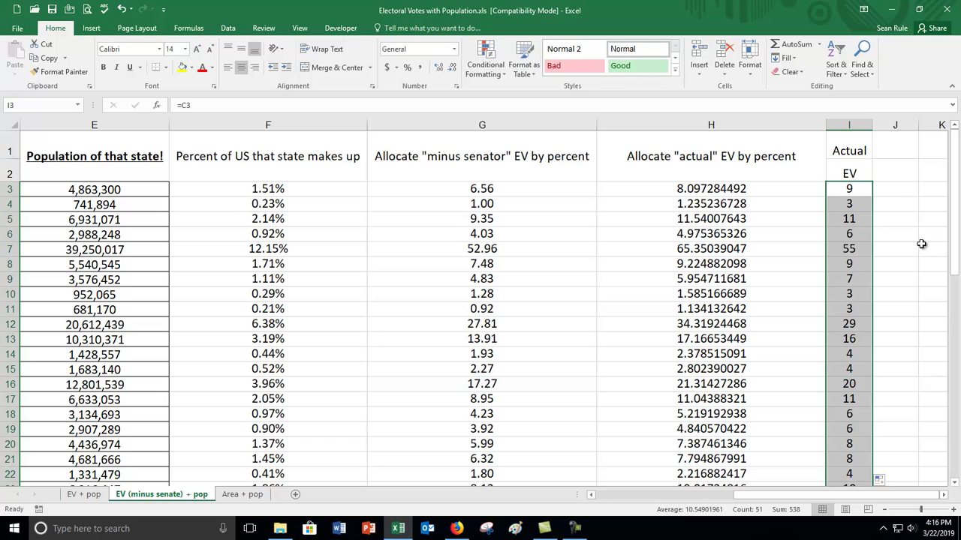
Compare Alabama's allocated votes in columns G and H with its actual votes, and fit column I's width to its contents.
{"action": "left_click", "coordinate": [522, 188]}
{"action": "left_click", "coordinate": [500, 124]}
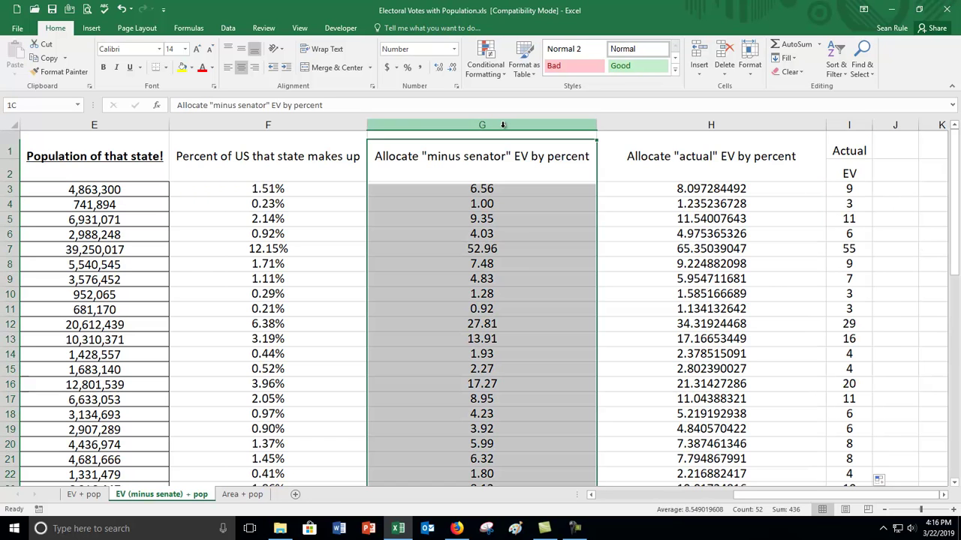
{"action": "left_click", "coordinate": [514, 192]}
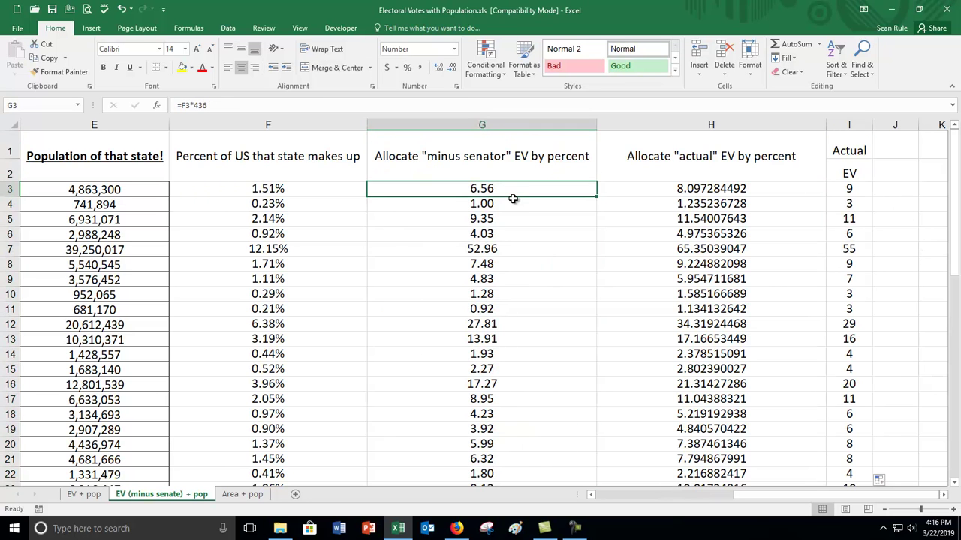
{"action": "left_click", "coordinate": [857, 192]}
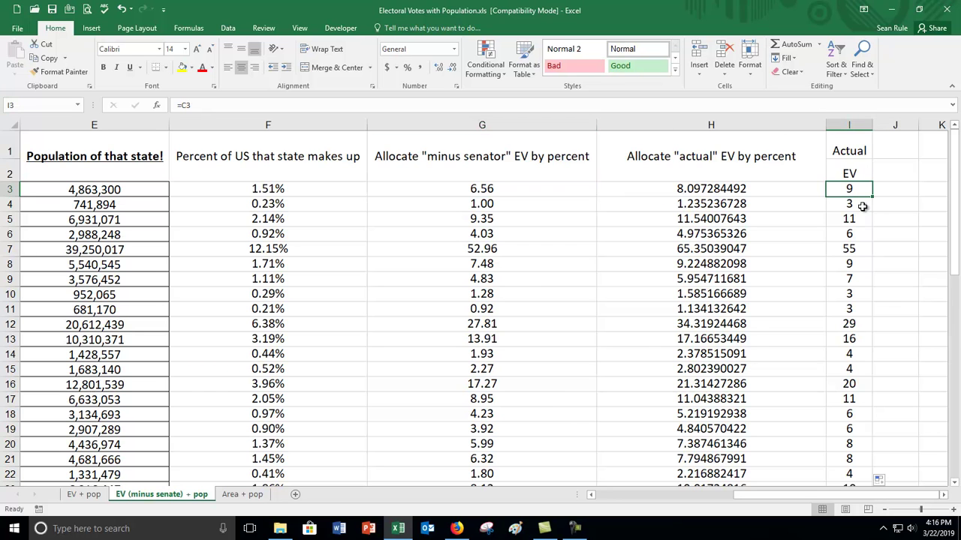
{"action": "left_click", "coordinate": [722, 190]}
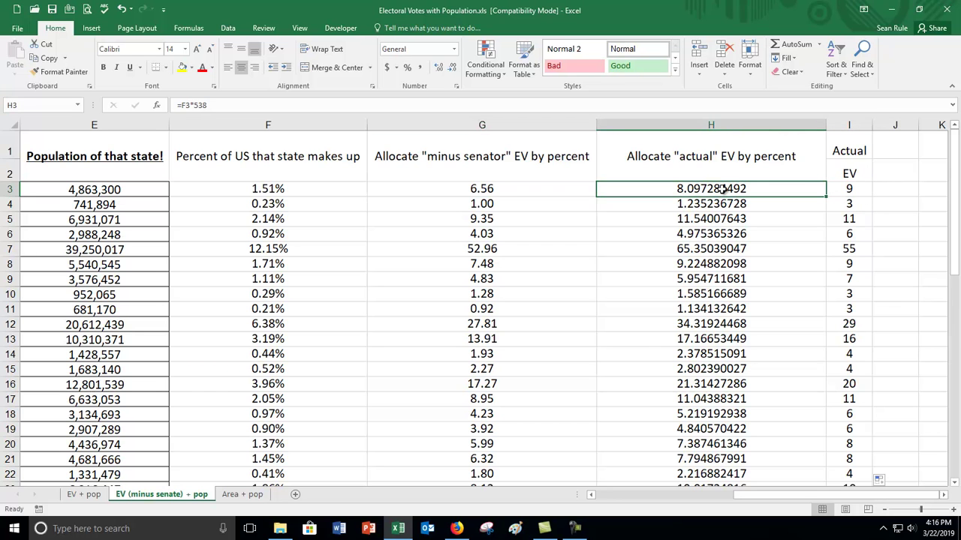
{"action": "left_click", "coordinate": [840, 192]}
{"action": "left_click", "coordinate": [733, 189]}
{"action": "double_click", "coordinate": [872, 124]}
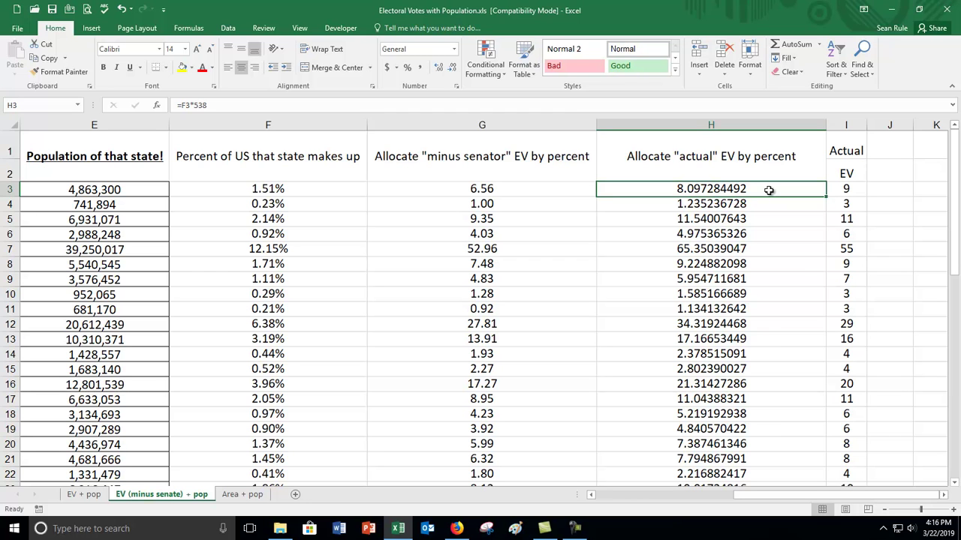
{"action": "left_click", "coordinate": [856, 192]}
{"action": "left_click", "coordinate": [711, 189]}
{"action": "left_click", "coordinate": [860, 200]}
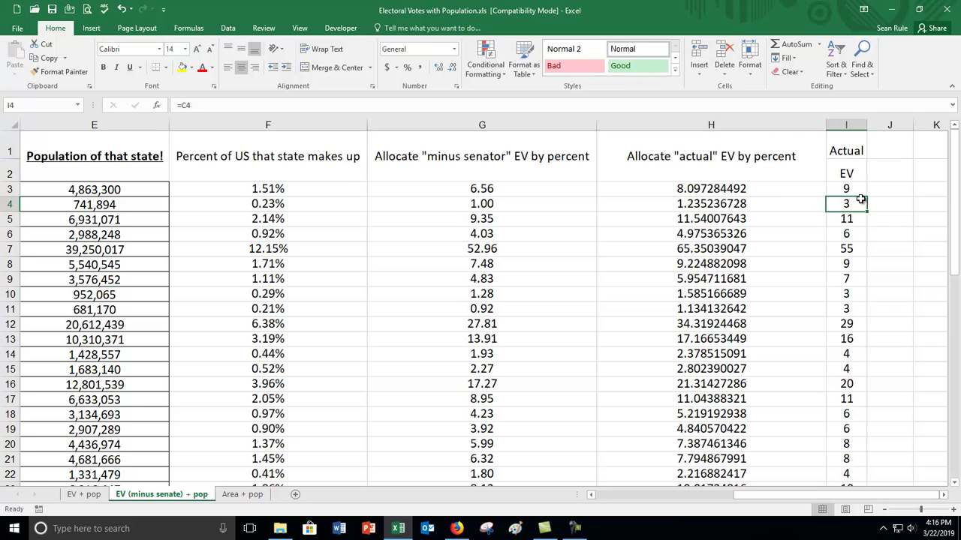
Enter the heading "State Name" in J1 and widen column J to show it in full.
{"action": "left_click", "coordinate": [889, 149]}
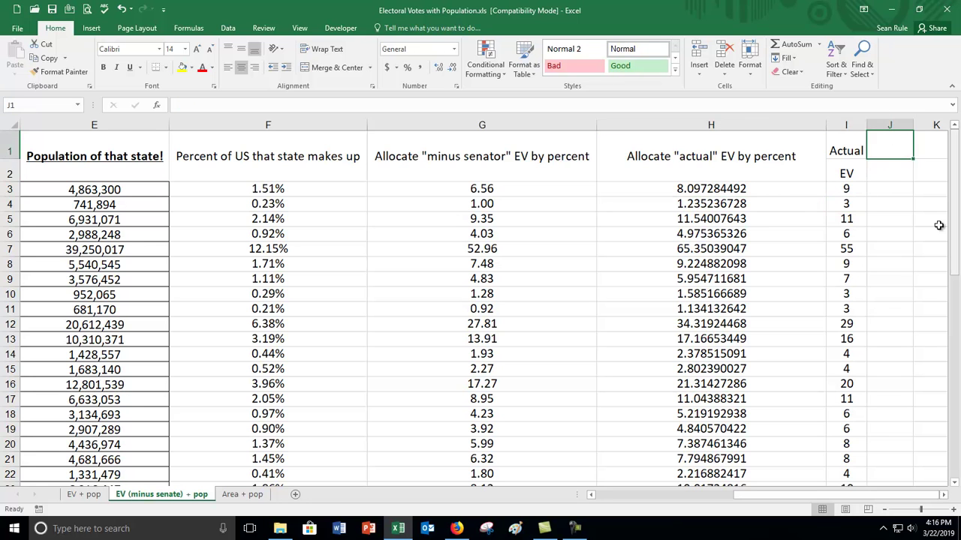
{"action": "type", "text": "State Name"}
{"action": "key", "text": "Return"}
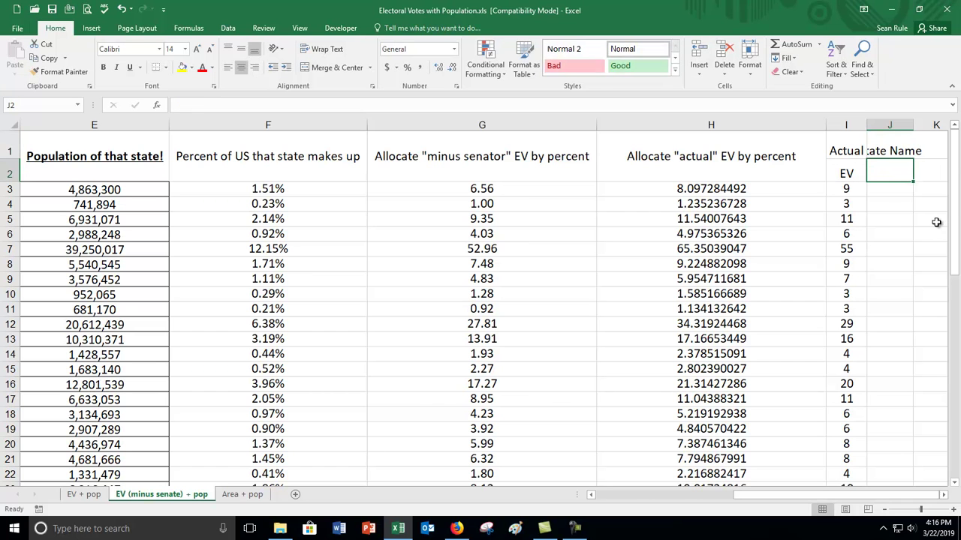
{"action": "left_click_drag", "start_coordinate": [914, 126], "coordinate": [938, 125]}
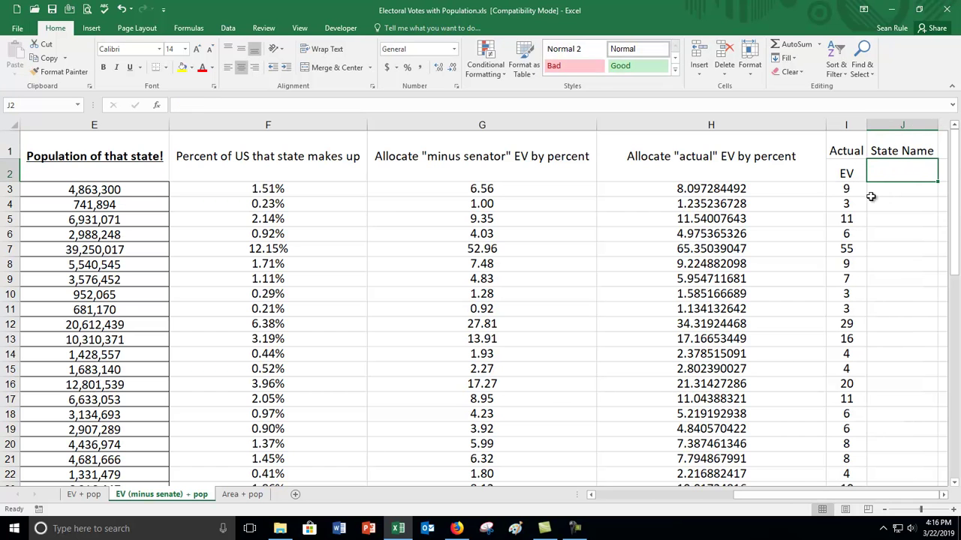
Link J3 to the state name with =B3, fill it down for all states, and fit column J's width to the names.
{"action": "left_click", "coordinate": [874, 192]}
{"action": "type", "text": "="}
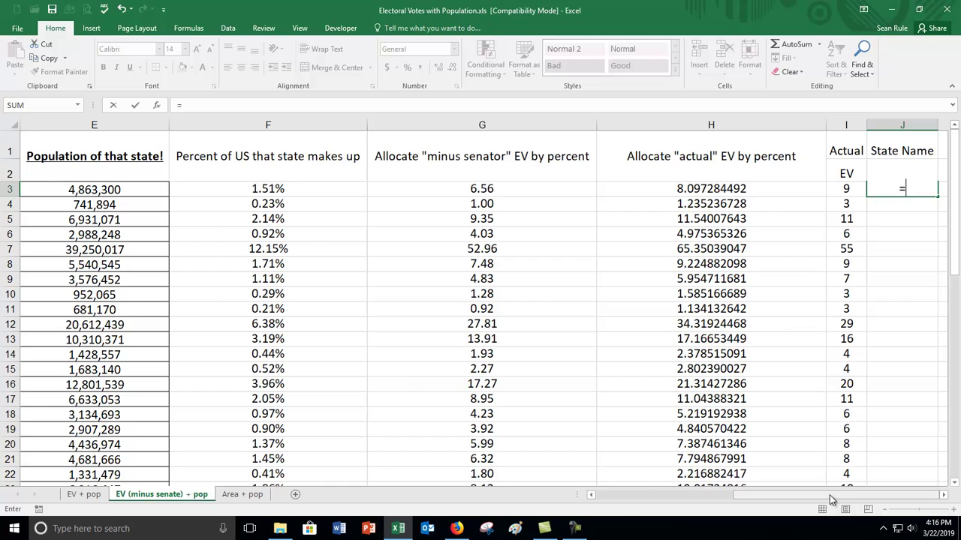
{"action": "scroll", "coordinate": [818, 480], "scroll_direction": "left", "scroll_amount": 3}
{"action": "left_click", "coordinate": [159, 189]}
{"action": "key", "text": "Return"}
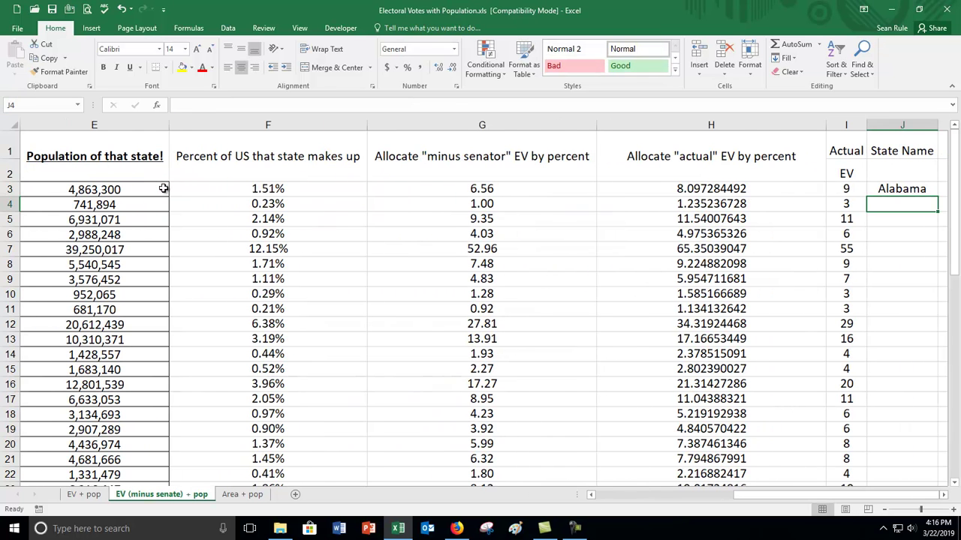
{"action": "left_click", "coordinate": [904, 189]}
{"action": "double_click", "coordinate": [937, 201]}
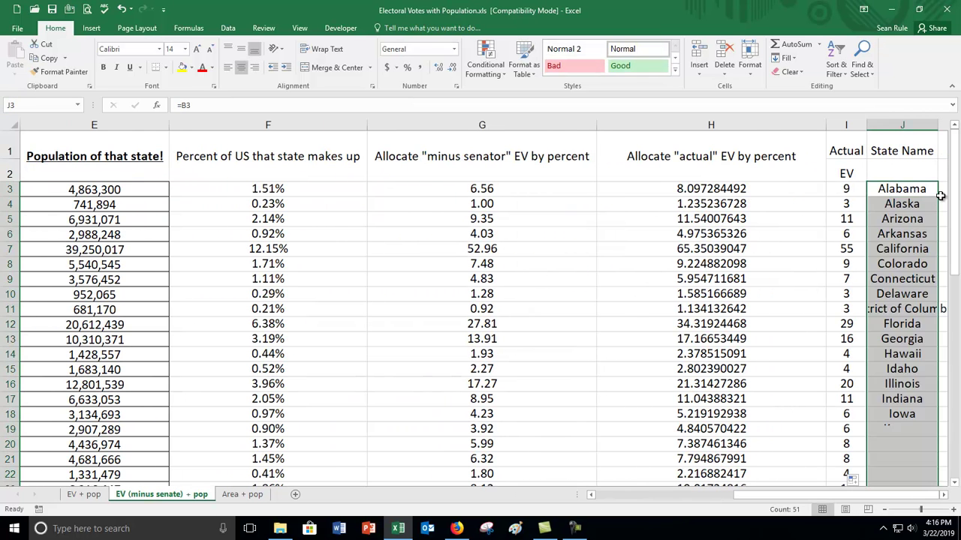
{"action": "double_click", "coordinate": [937, 124]}
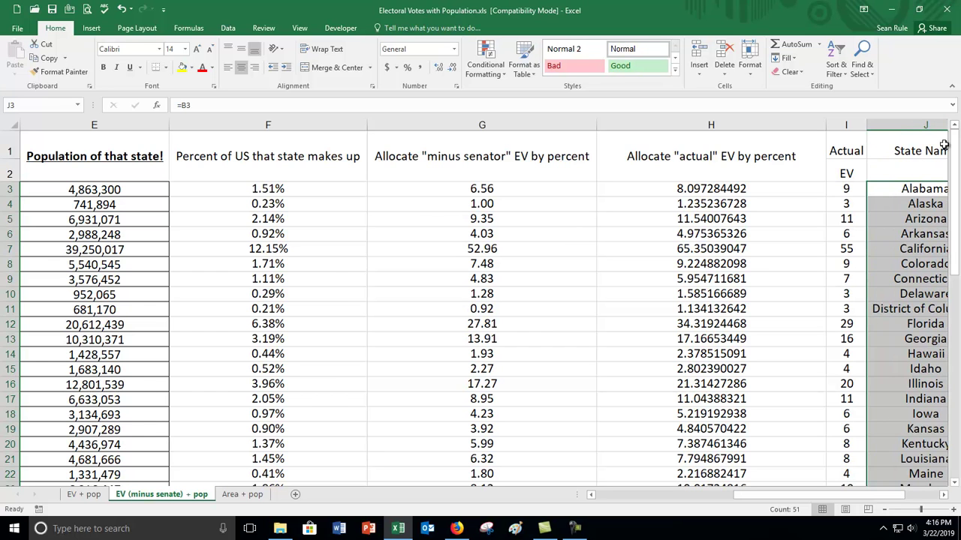
Compare the allocated votes in column H with the actual votes in column I for the states from Alabama to Florida.
{"action": "left_click_drag", "start_coordinate": [767, 503], "coordinate": [774, 502]}
{"action": "left_click", "coordinate": [763, 188]}
{"action": "left_click", "coordinate": [699, 190]}
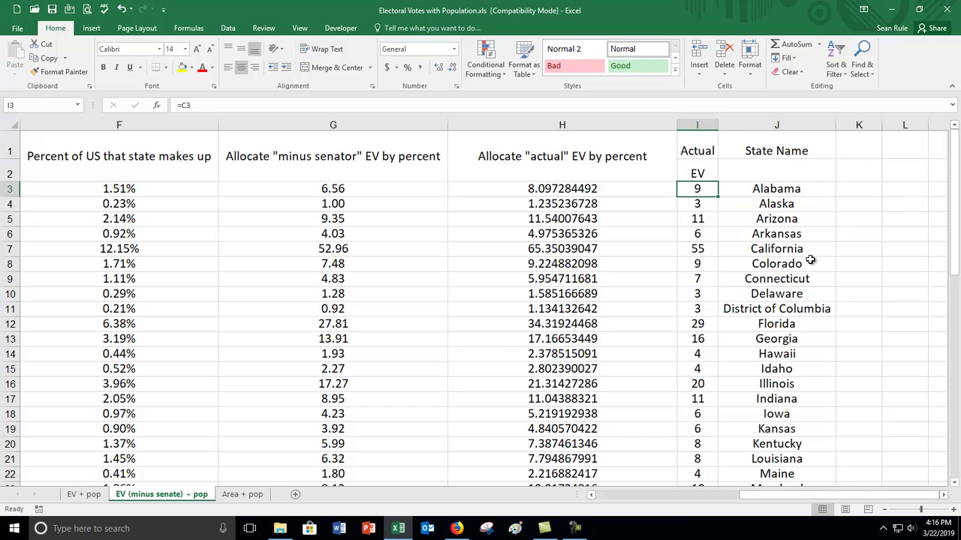
{"action": "key", "text": "Down"}
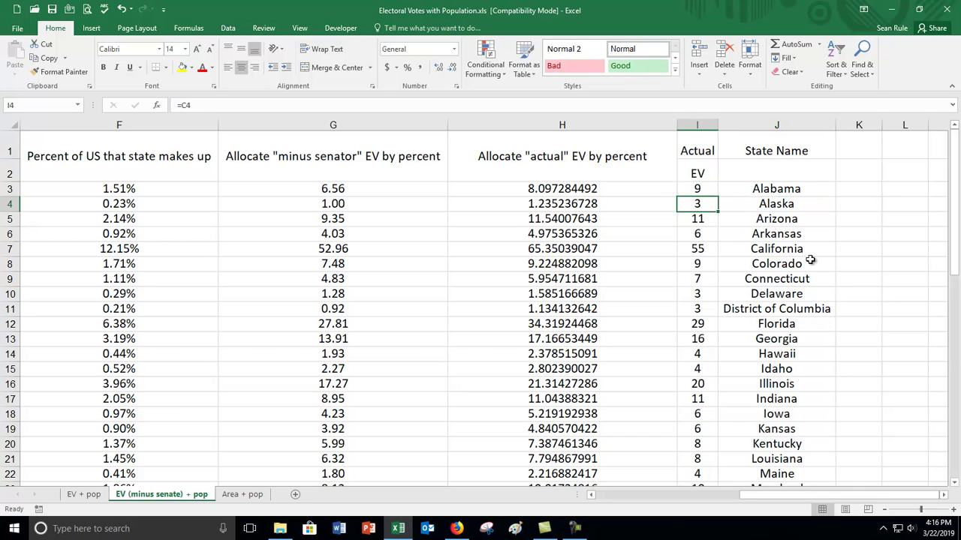
{"action": "key", "text": "Down"}
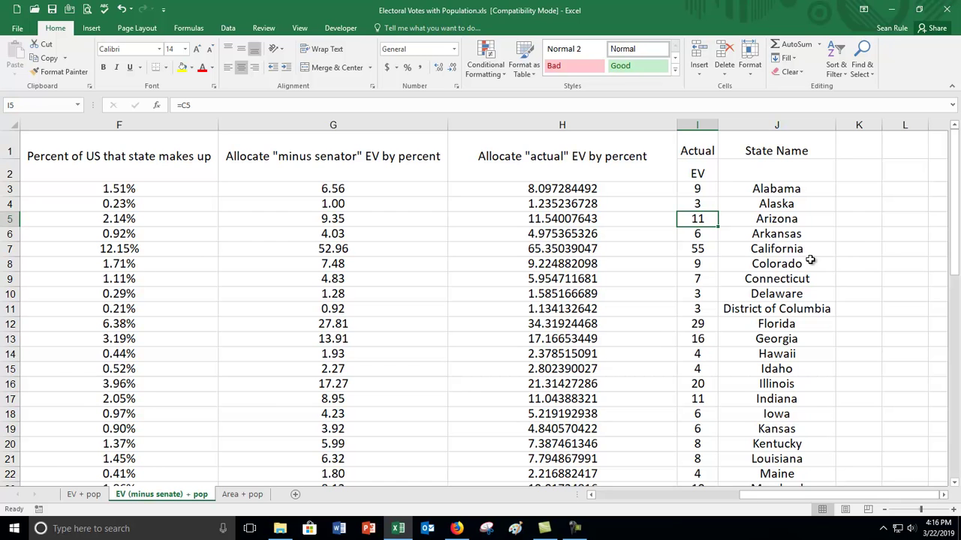
{"action": "key", "text": "Down"}
{"action": "key", "text": "Down"}
{"action": "key", "text": "Left"}
{"action": "key", "text": "Right"}
{"action": "key", "text": "Left"}
{"action": "key", "text": "Right"}
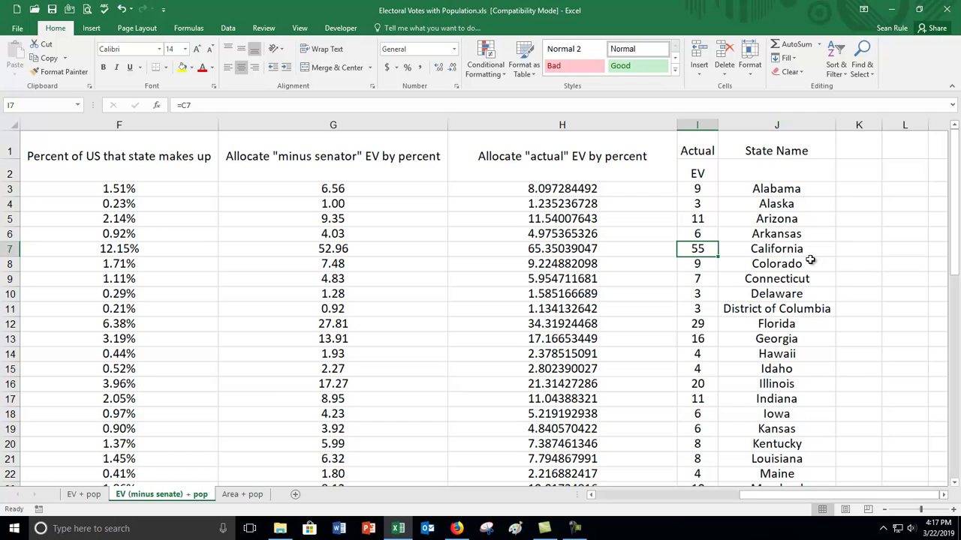
{"action": "key", "text": "Down"}
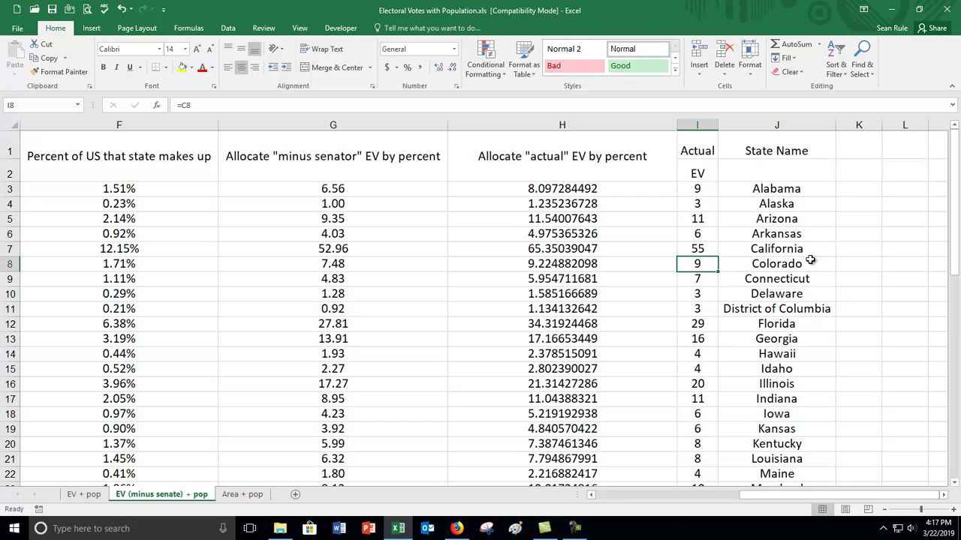
{"action": "key", "text": "Down"}
{"action": "key", "text": "Down"}
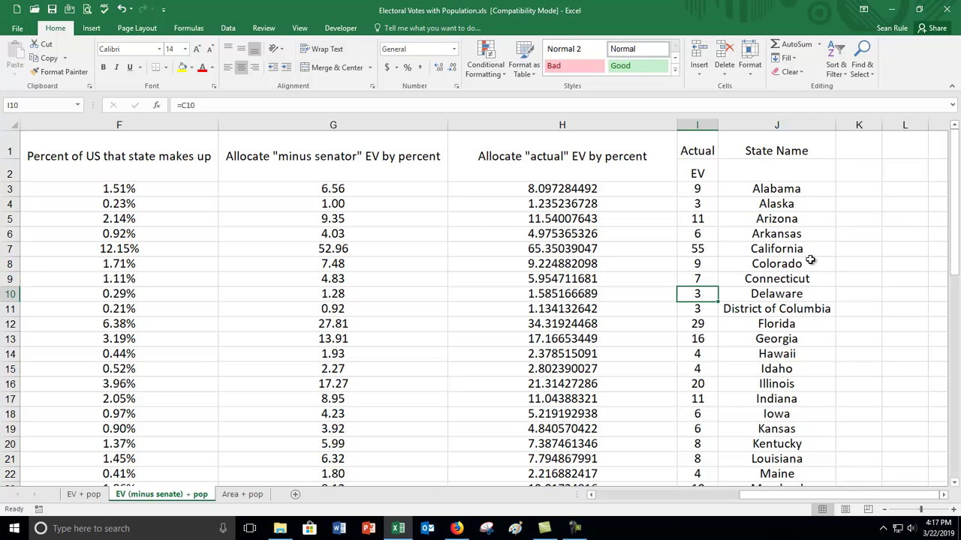
{"action": "key", "text": "Down"}
{"action": "key", "text": "Down"}
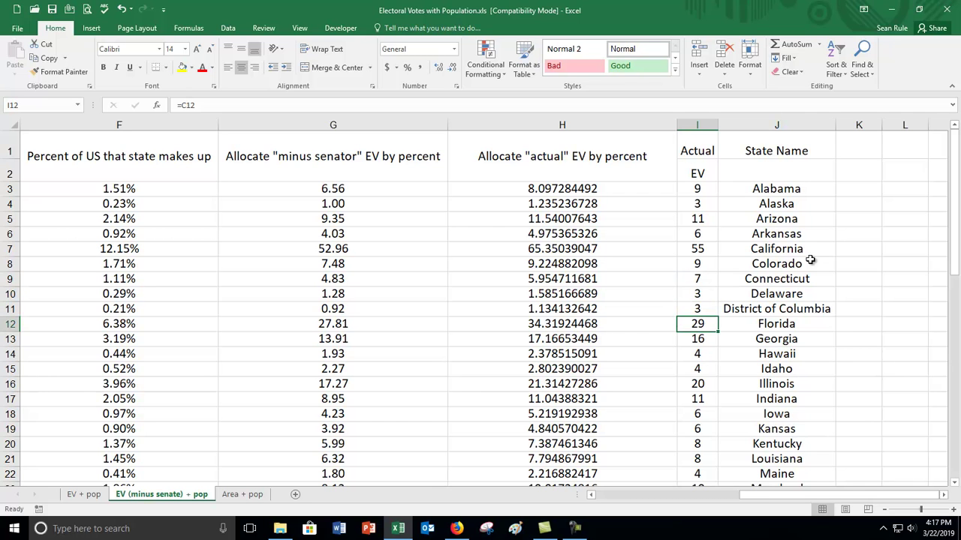
Review the allocated and actual electoral votes state by state from Georgia down to Wyoming in row 53.
{"action": "key", "text": "Down"}
{"action": "key", "text": "Down"}
{"action": "key", "text": "Down"}
{"action": "key", "text": "Down"}
{"action": "key", "text": "Down"}
{"action": "key", "text": "Down"}
{"action": "key", "text": "Down"}
{"action": "key", "text": "Down"}
{"action": "key", "text": "Down"}
{"action": "key", "text": "Down"}
{"action": "key", "text": "Down"}
{"action": "key", "text": "Down"}
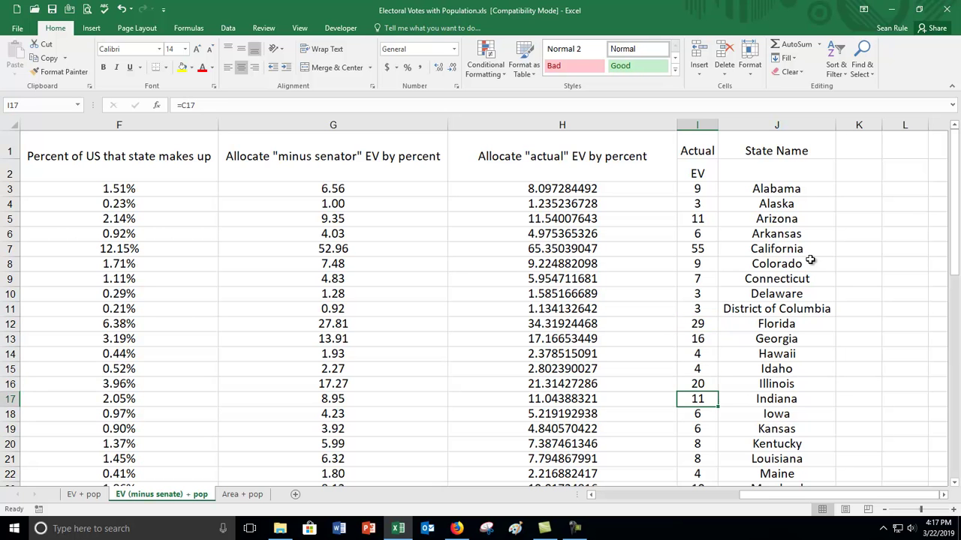
{"action": "key", "text": "Down"}
{"action": "key", "text": "Down"}
{"action": "key", "text": "Down"}
{"action": "key", "text": "Down"}
{"action": "key", "text": "Down"}
{"action": "key", "text": "Down"}
{"action": "key", "text": "Down"}
{"action": "key", "text": "Down"}
{"action": "key", "text": "Down"}
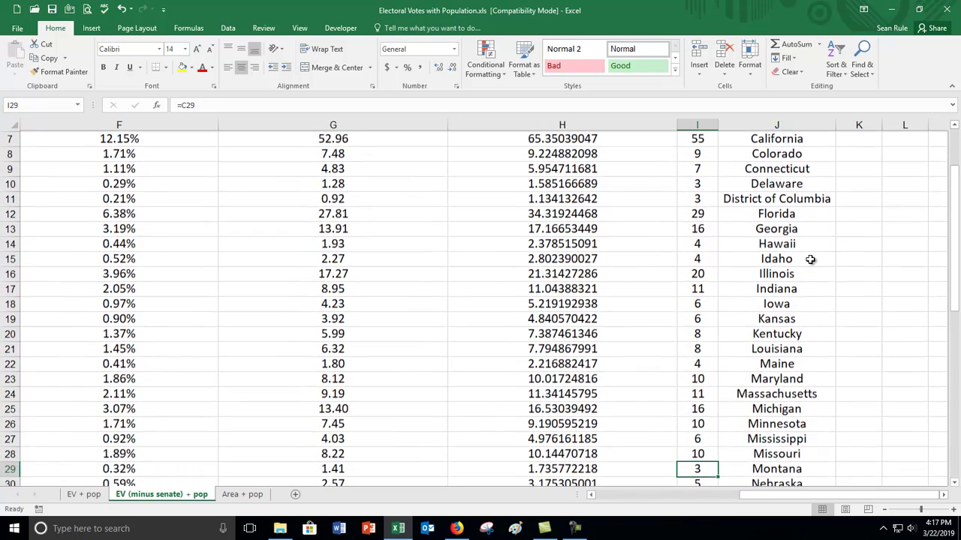
{"action": "key", "text": "Down"}
{"action": "key", "text": "Down"}
{"action": "key", "text": "Down"}
{"action": "key", "text": "Down"}
{"action": "key", "text": "Down"}
{"action": "key", "text": "Down"}
{"action": "key", "text": "Down"}
{"action": "key", "text": "Down"}
{"action": "key", "text": "Down"}
{"action": "key", "text": "Down"}
{"action": "key", "text": "Down"}
{"action": "key", "text": "Down"}
{"action": "key", "text": "Down"}
{"action": "key", "text": "Down"}
{"action": "key", "text": "Down"}
{"action": "key", "text": "Down"}
{"action": "key", "text": "Down"}
{"action": "key", "text": "Down"}
{"action": "key", "text": "Down"}
{"action": "key", "text": "Down"}
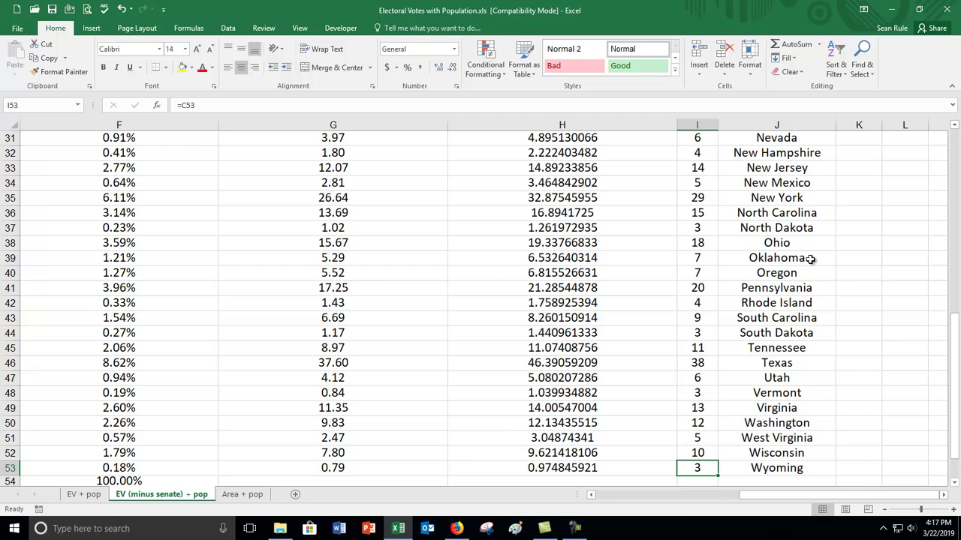
Go back from Wyoming to Texas in row 46 and compare its actual electoral votes with its population-based allocation.
{"action": "key", "text": "Up"}
{"action": "key", "text": "Up"}
{"action": "key", "text": "Up"}
{"action": "key", "text": "Up"}
{"action": "key", "text": "Up"}
{"action": "key", "text": "Up"}
{"action": "key", "text": "Up"}
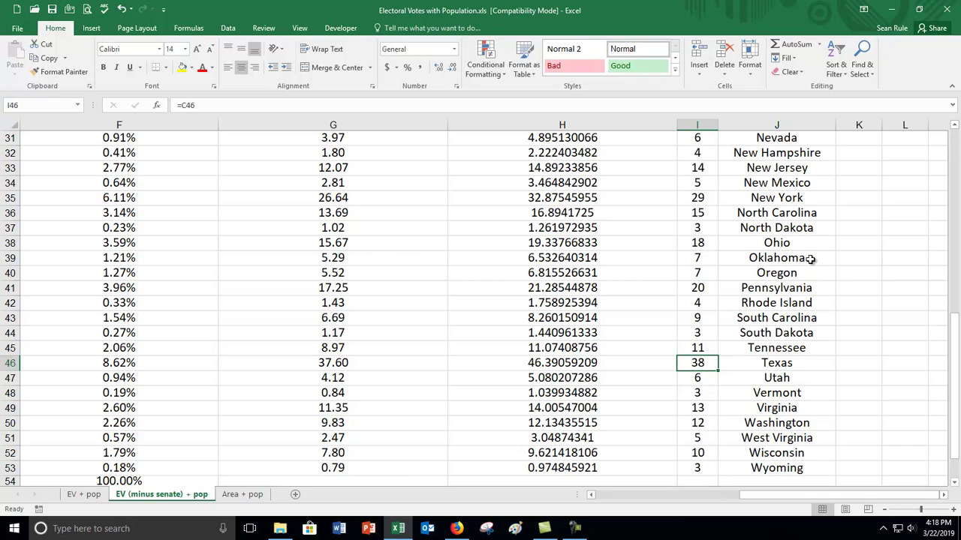
Examine column G's "minus senator" electoral vote allocation, including the formula in G3 for Alabama.
{"action": "scroll", "coordinate": [811, 258], "scroll_direction": "up", "scroll_amount": 10}
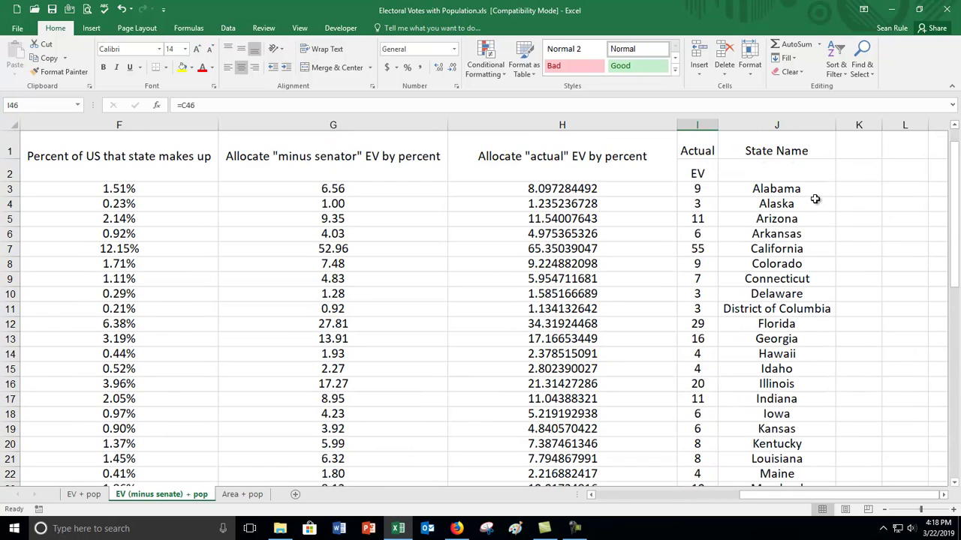
{"action": "left_click", "coordinate": [289, 164]}
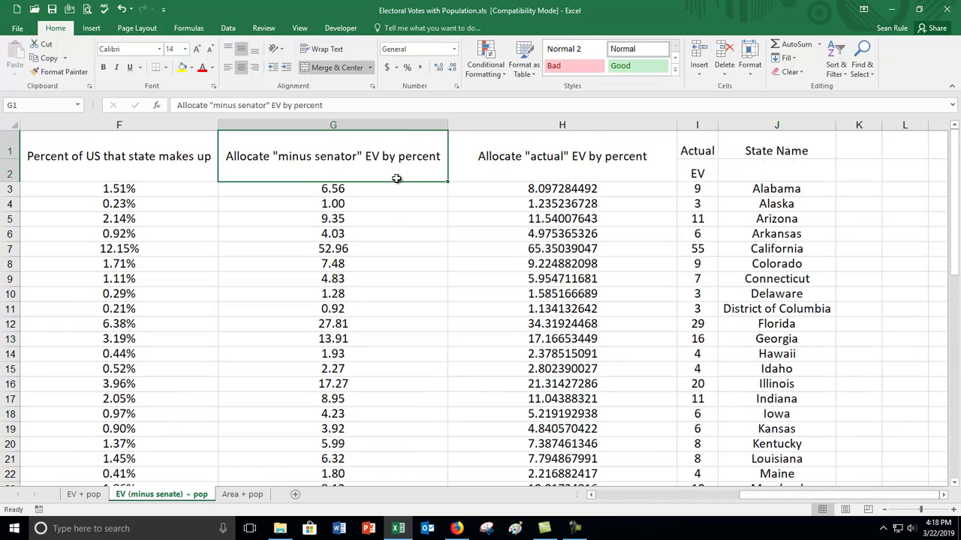
{"action": "left_click", "coordinate": [367, 188]}
{"action": "mouse_move", "coordinate": [332, 189]}
{"action": "left_mouse_down"}
{"action": "mouse_move", "coordinate": [367, 203]}
{"action": "mouse_move", "coordinate": [332, 188]}
{"action": "left_mouse_up"}
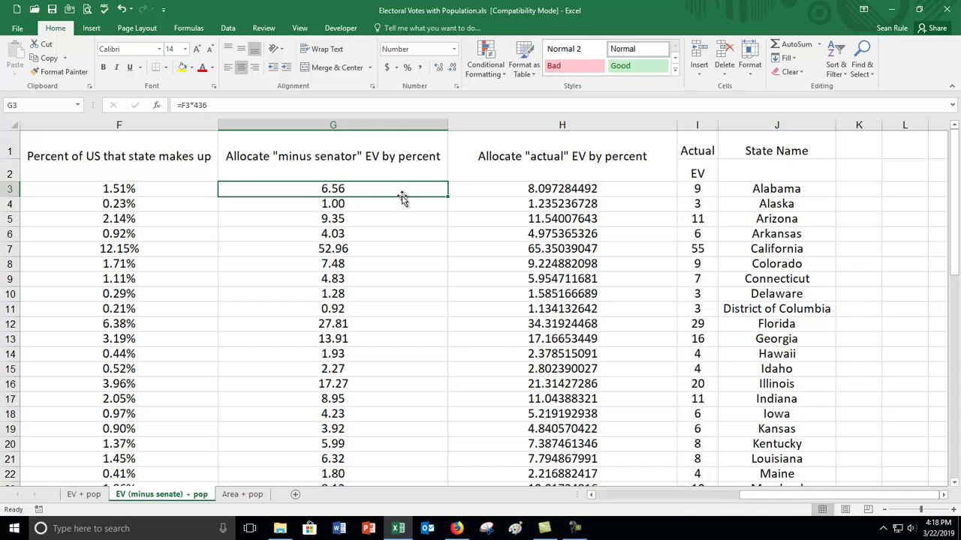
{"action": "left_click", "coordinate": [374, 125]}
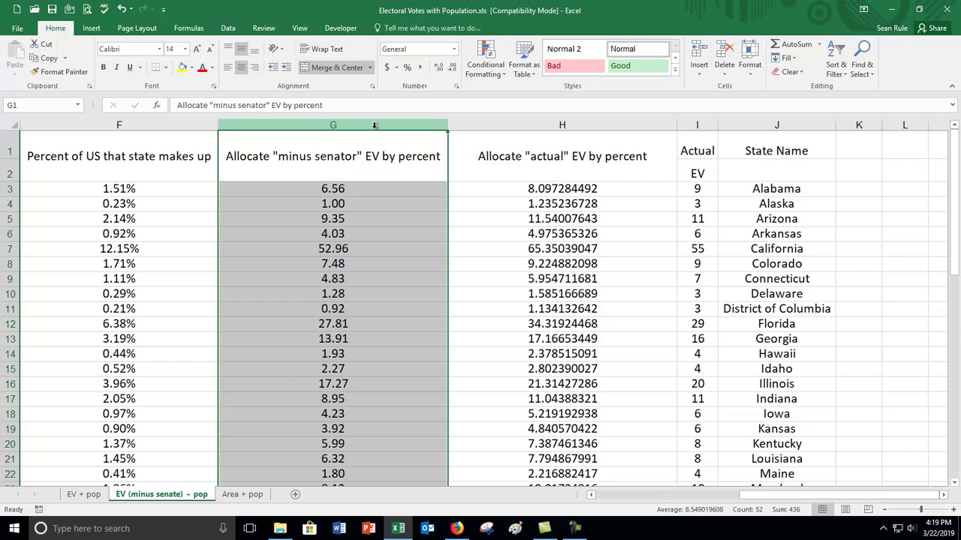
Compare Florida's "minus senator" allocation in G12 with its actual electoral votes in I12.
{"action": "left_click", "coordinate": [360, 327]}
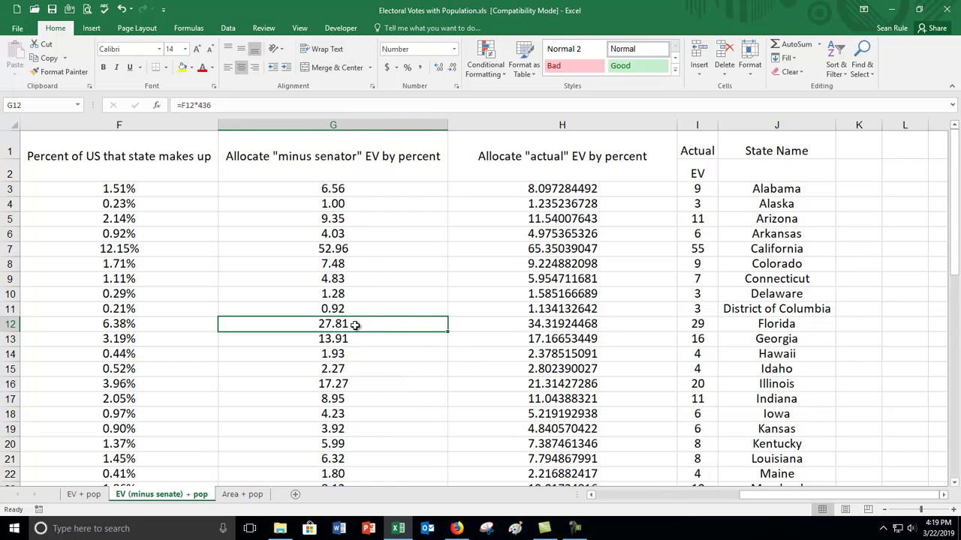
{"action": "left_click", "coordinate": [710, 325]}
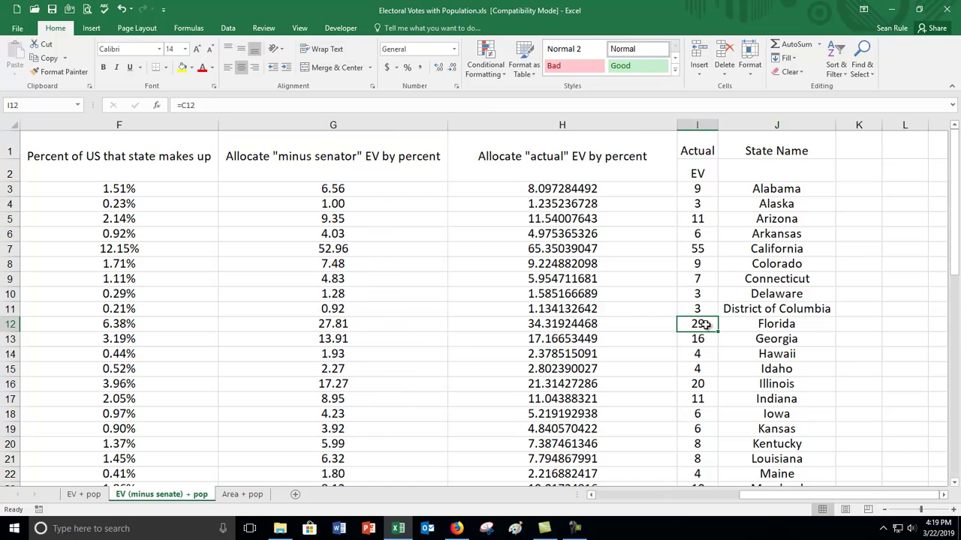
{"action": "left_click", "coordinate": [339, 325]}
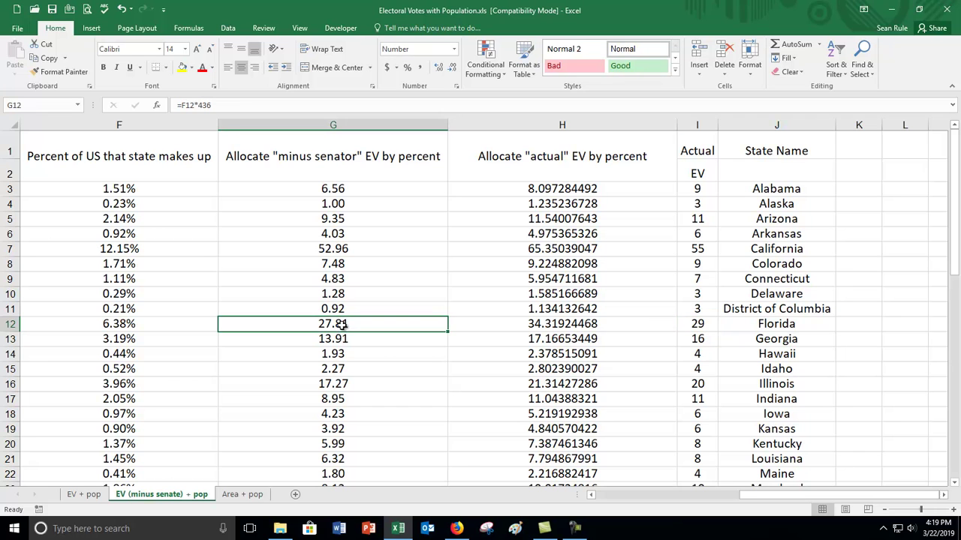
{"action": "left_click", "coordinate": [689, 321]}
{"action": "left_click", "coordinate": [405, 327]}
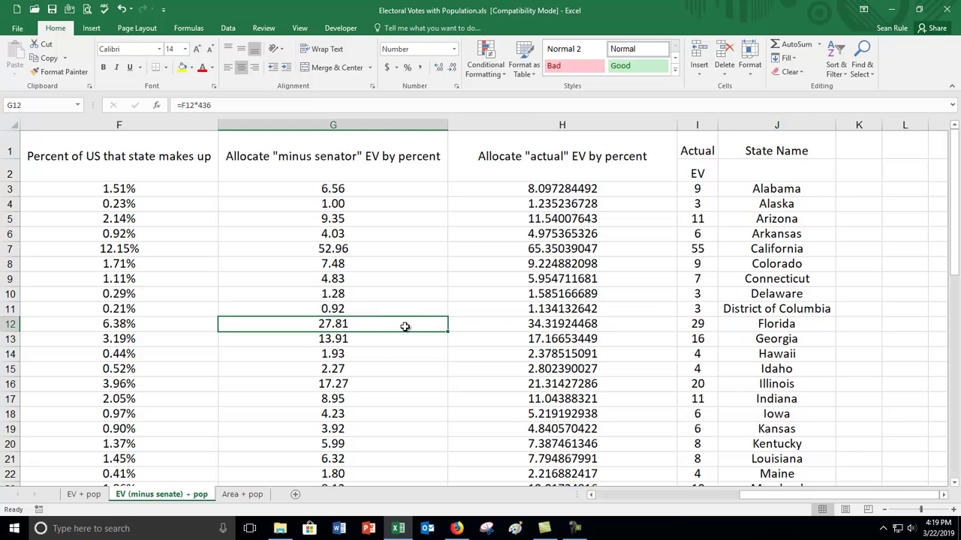